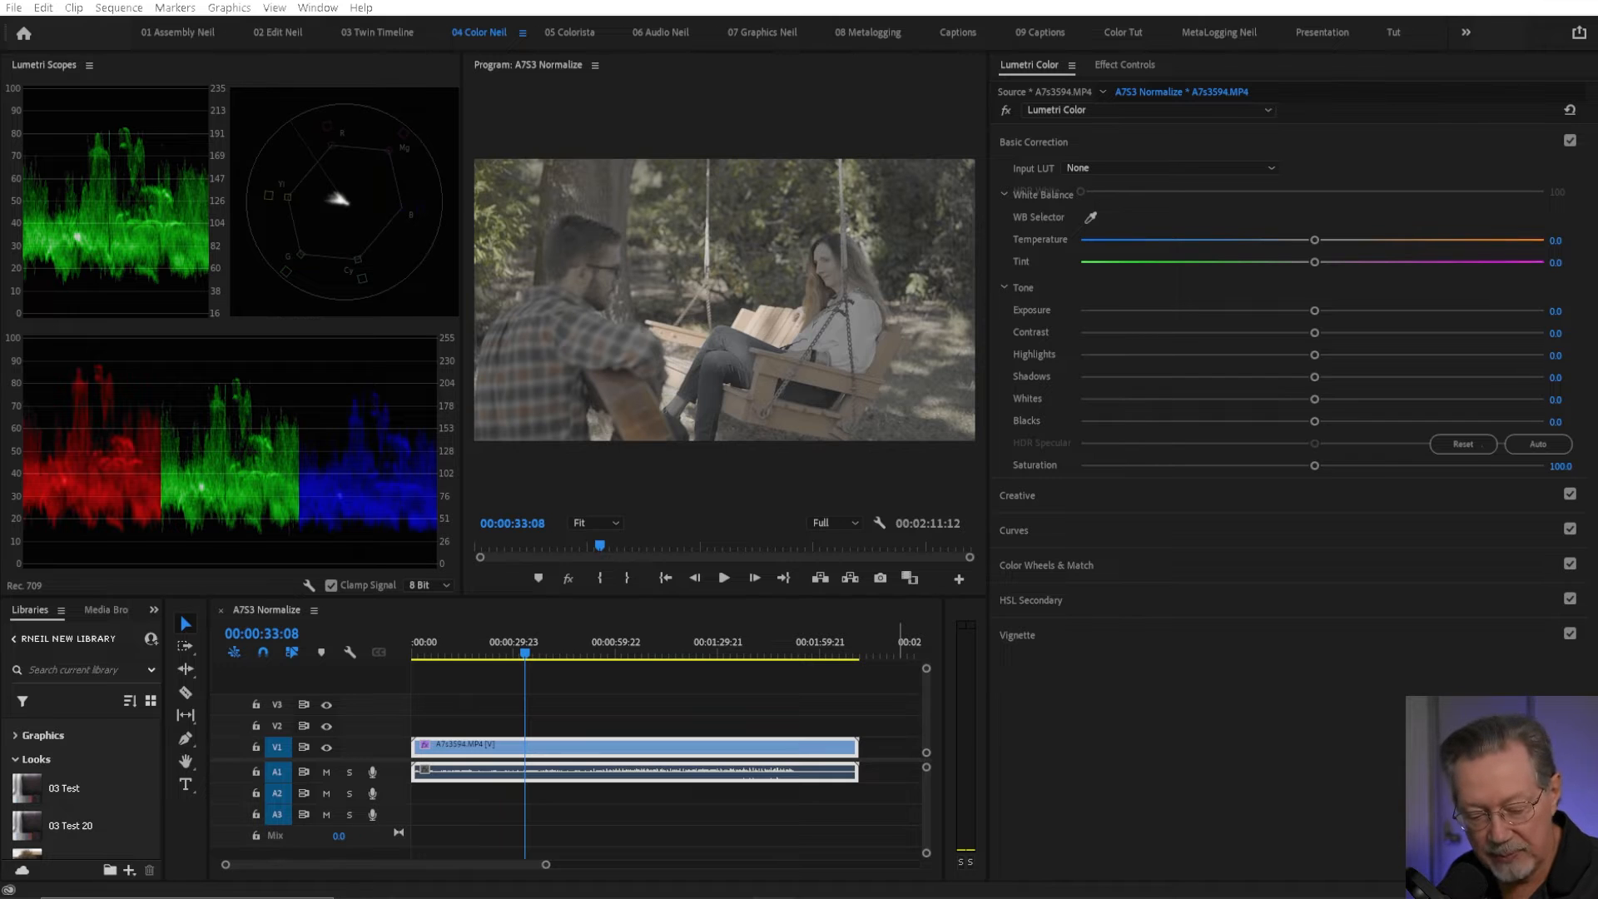
# Step: Shape the clip's Luma vs Sat curve to taper saturation to zero in the deepest shadows and nearly zero in the brightest highlights, keeping midtones flat
pyautogui.click(1014, 530)
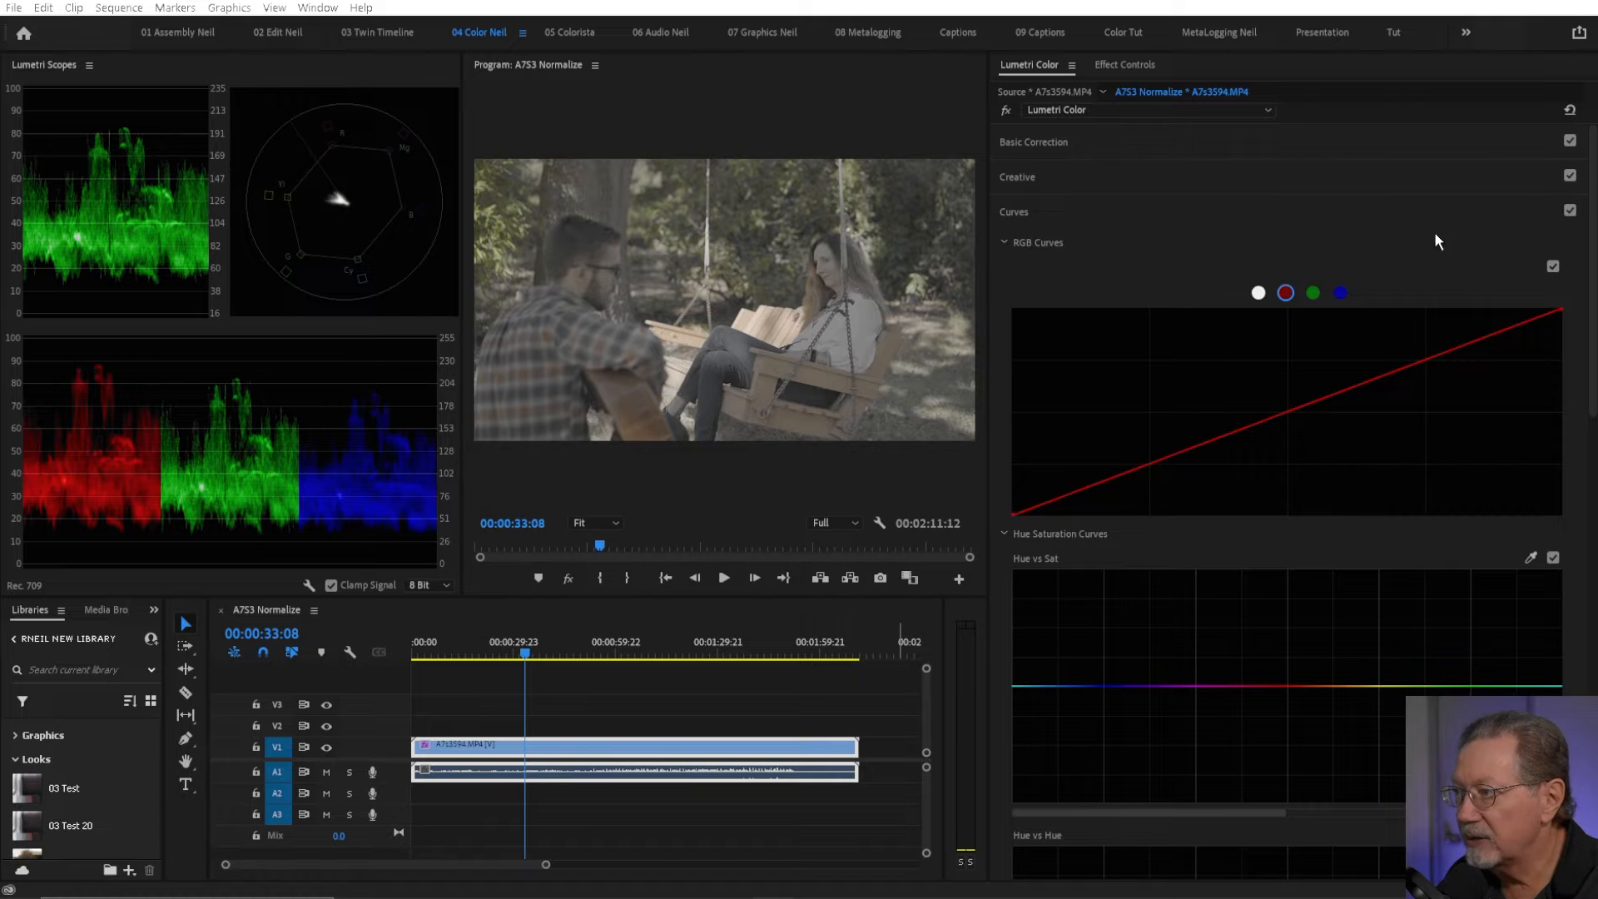
pyautogui.moveTo(1591, 221); pyautogui.dragTo(1593, 703)
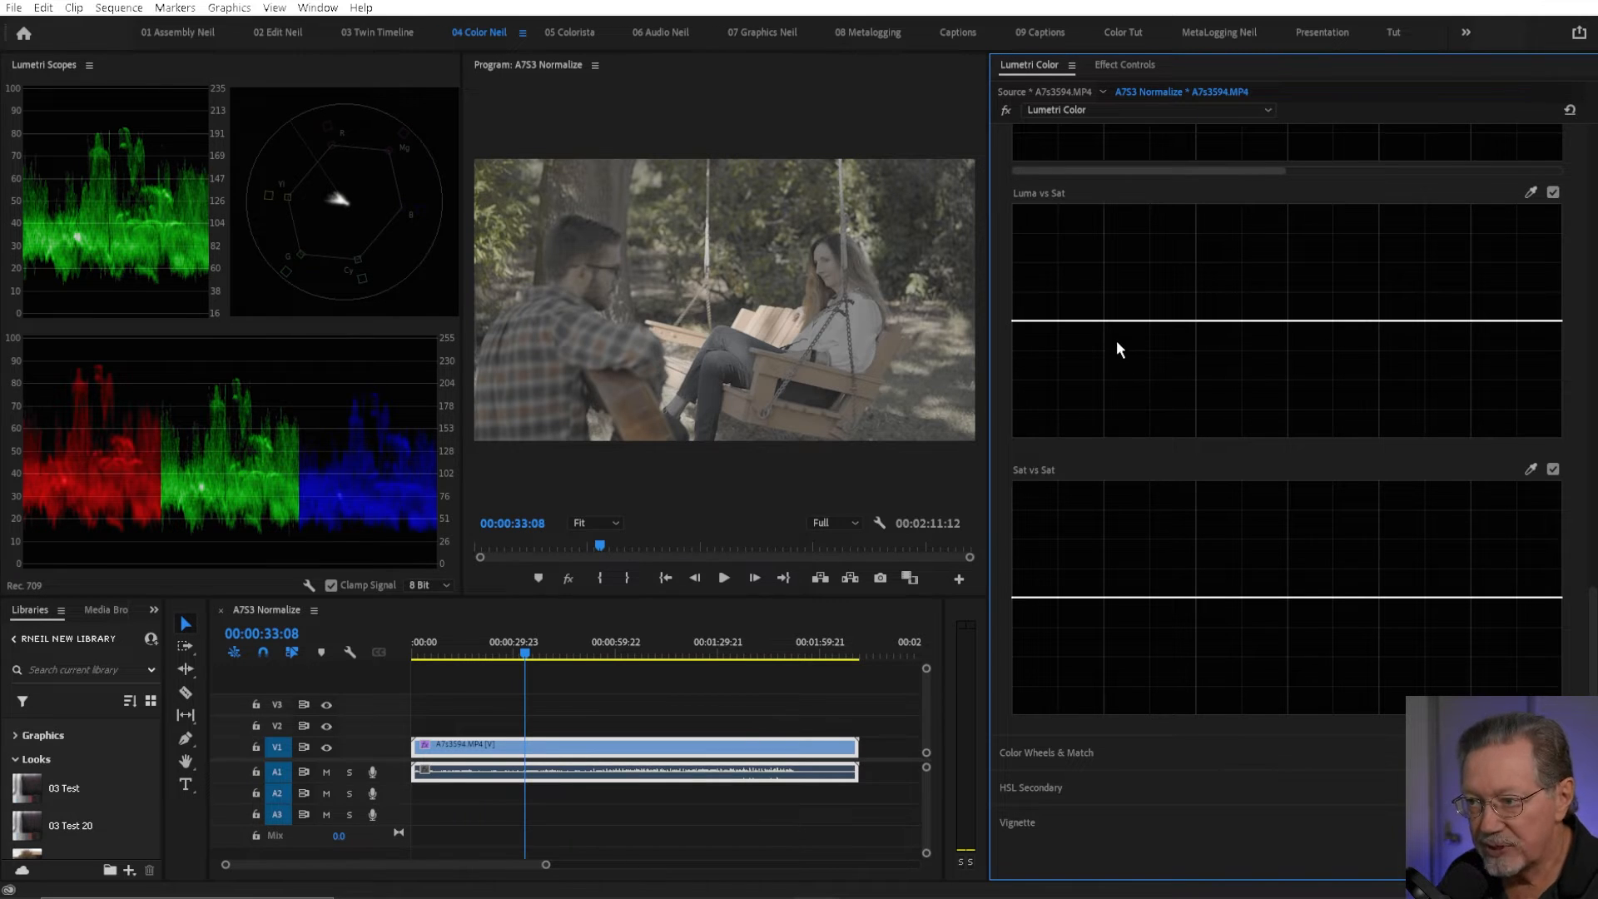
pyautogui.click(1103, 322)
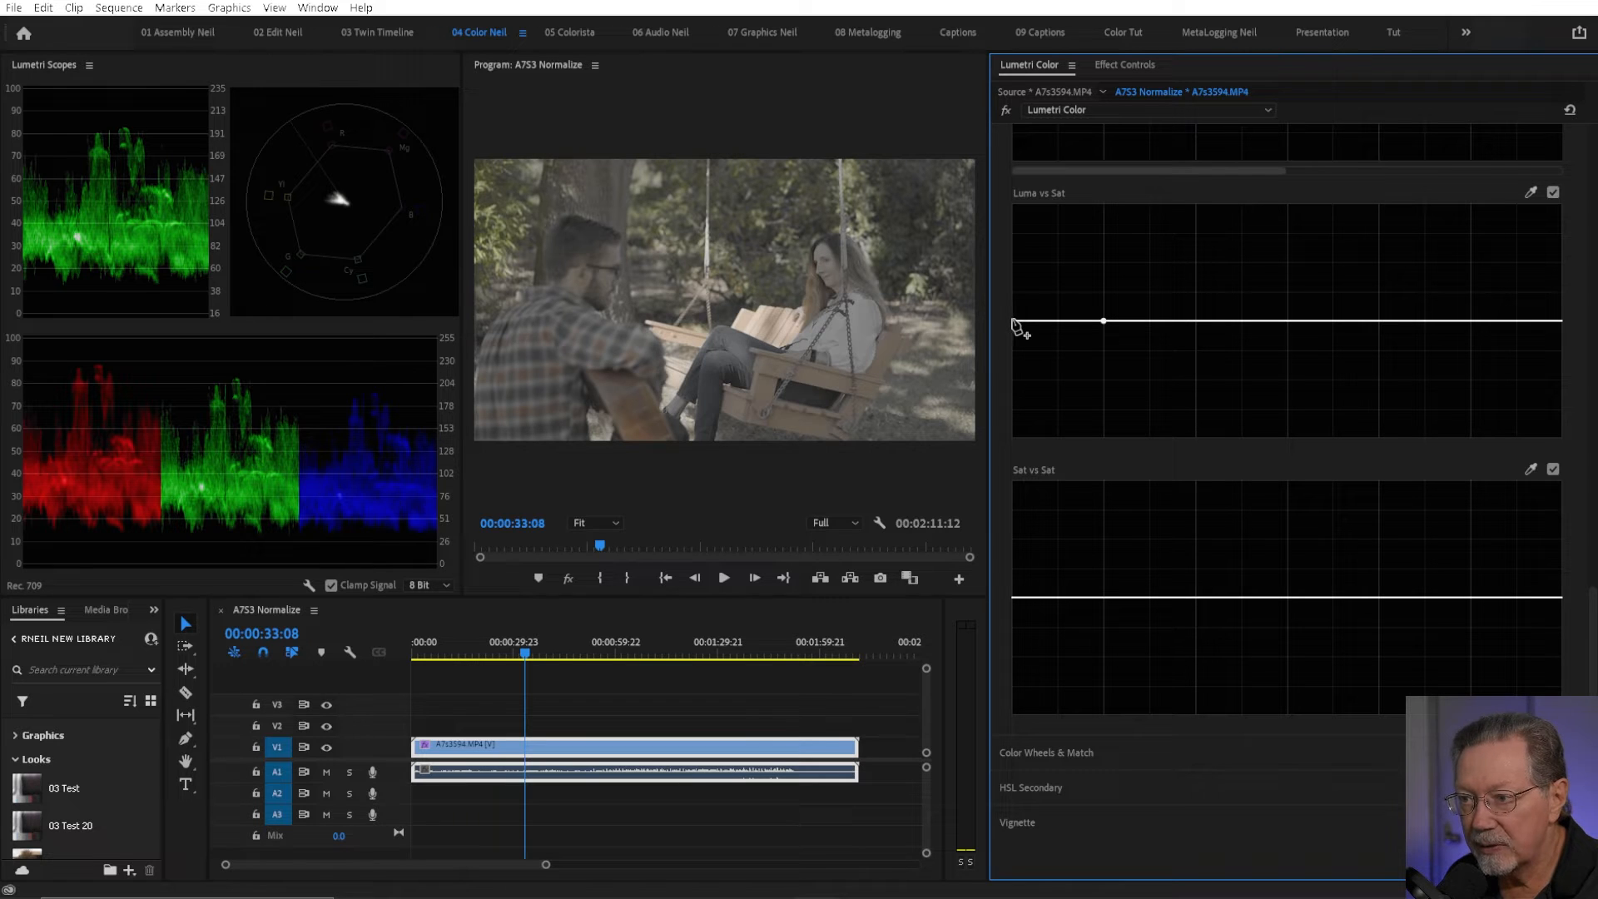
pyautogui.moveTo(1013, 322); pyautogui.dragTo(1010, 437)
pyautogui.click(1036, 407)
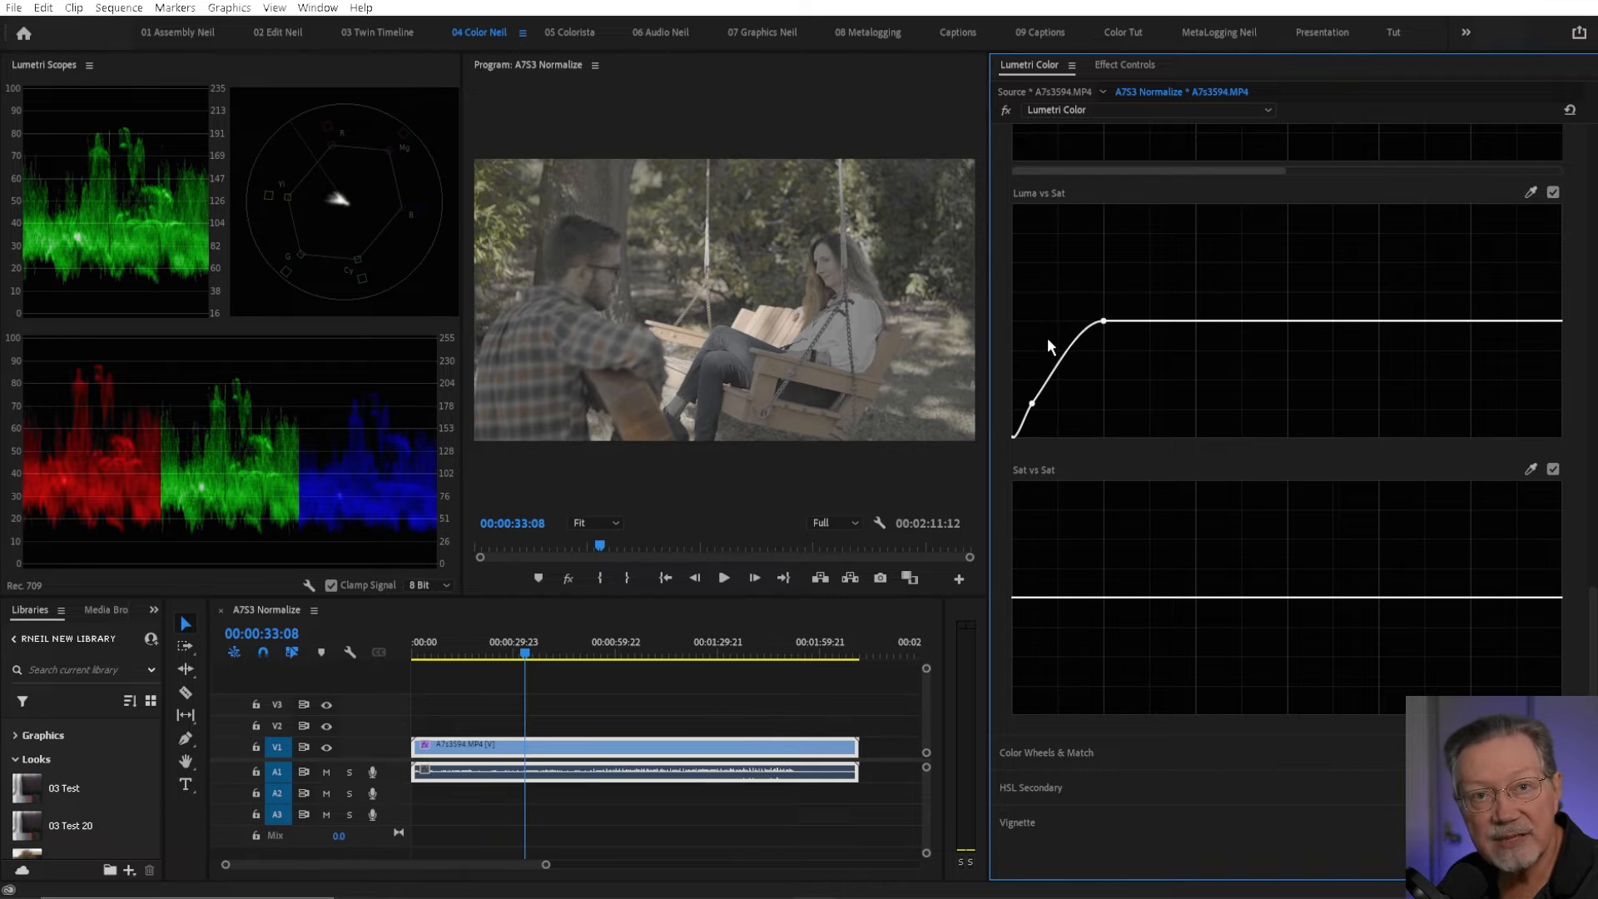
pyautogui.click(1068, 347)
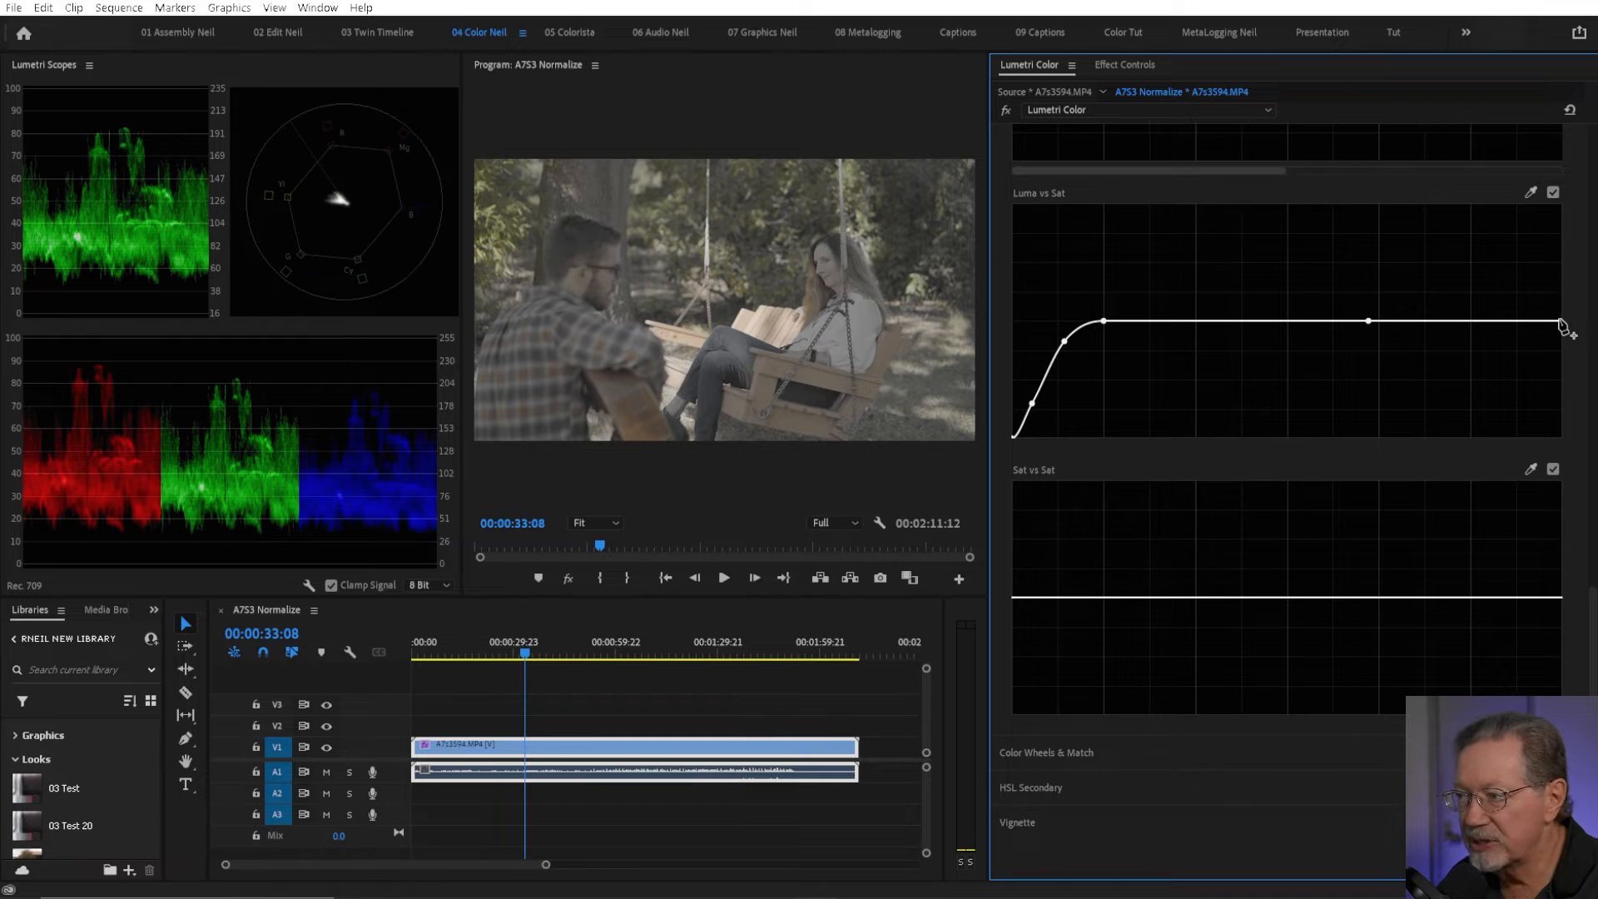
pyautogui.moveTo(1561, 321); pyautogui.dragTo(1562, 433)
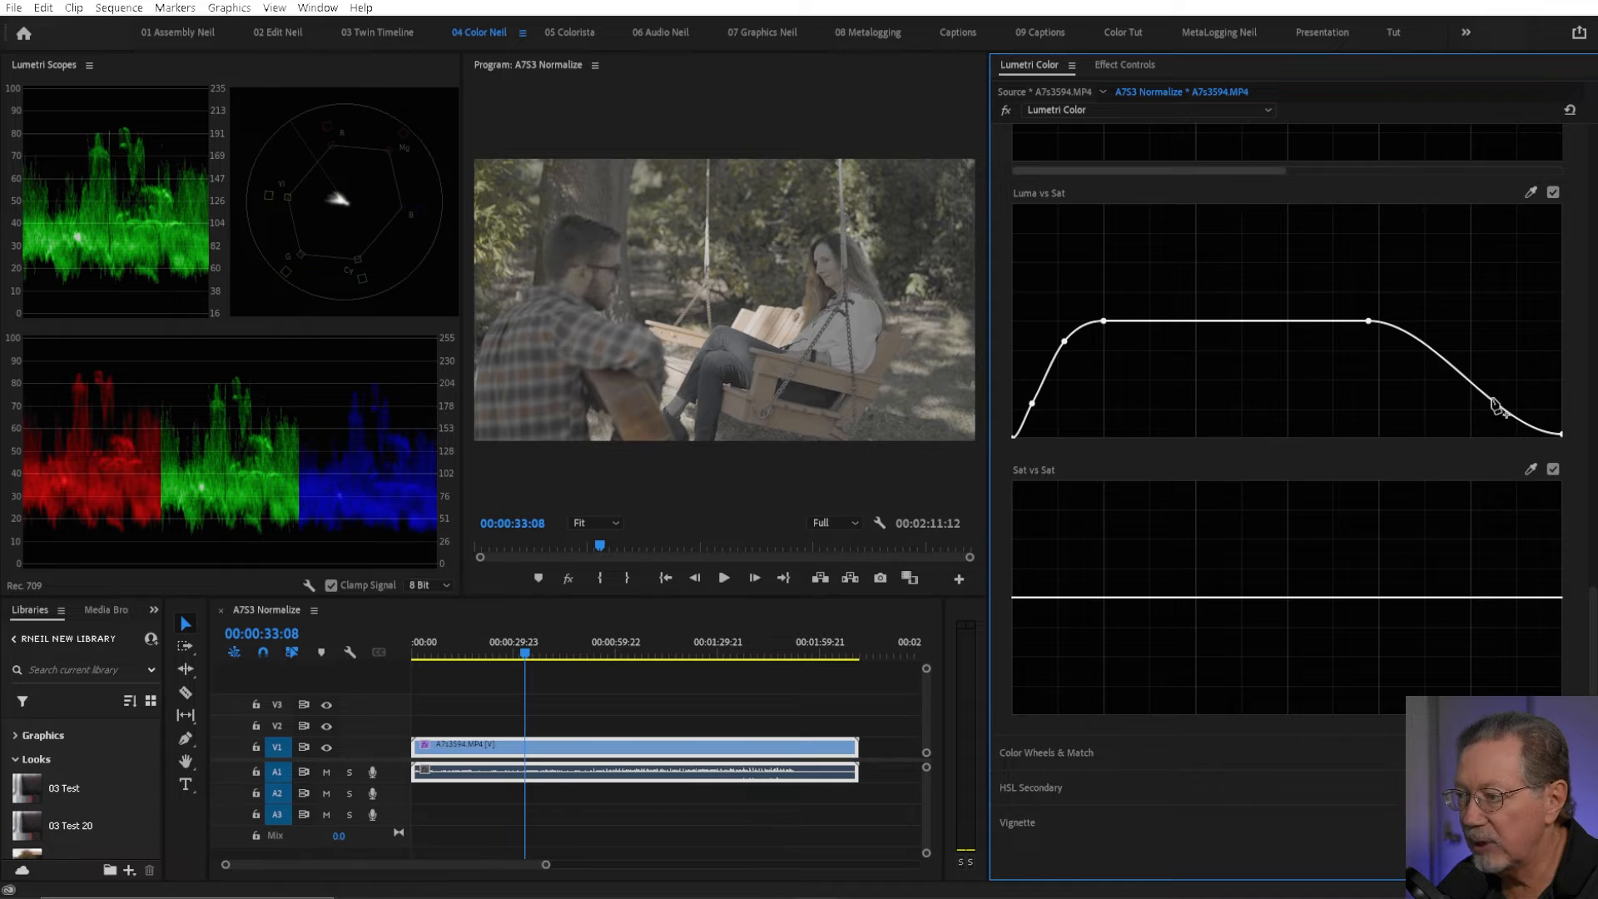
pyautogui.moveTo(1443, 361); pyautogui.dragTo(1443, 346)
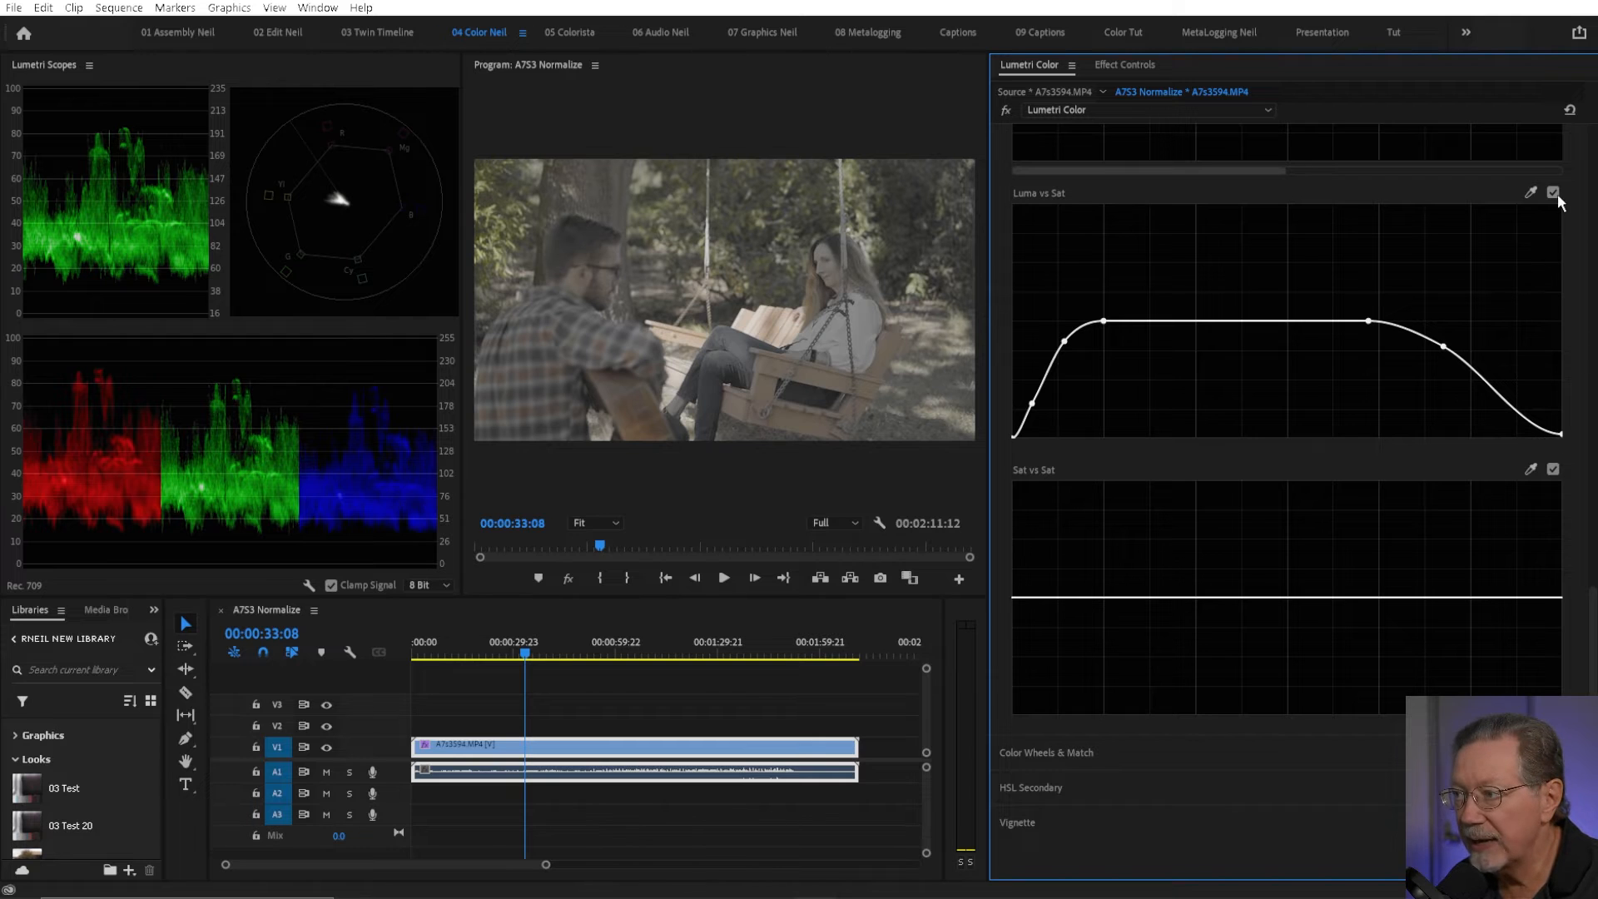
# Step: Shape the Sat vs Sat curve so the least and most saturated areas roll down to zero while the middle range stays flat
pyautogui.click(1102, 597)
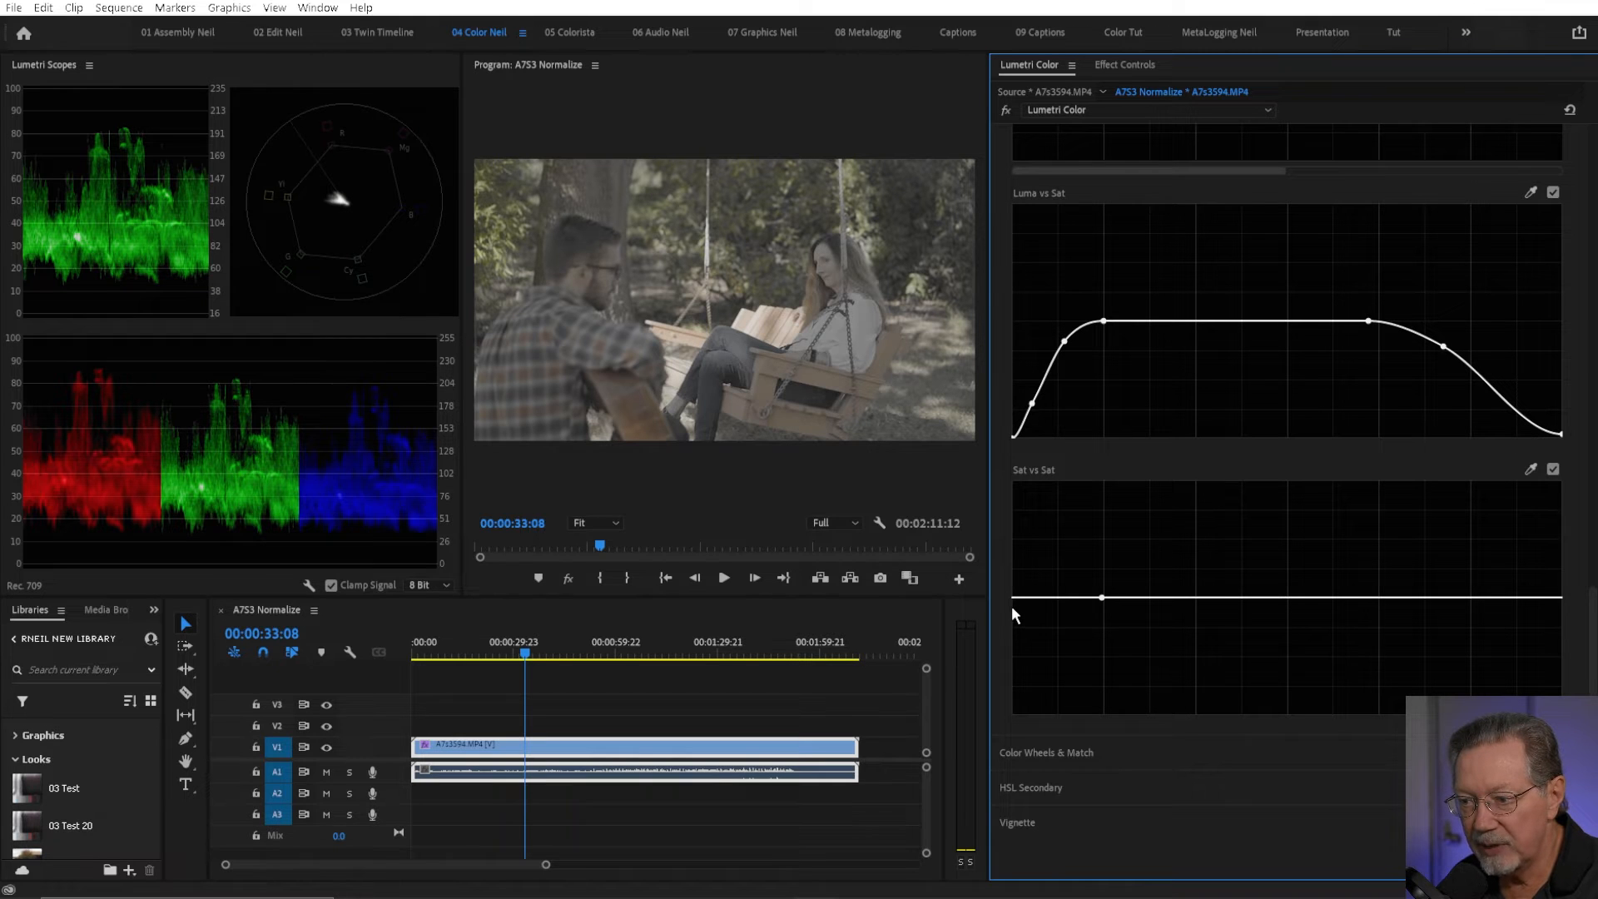
pyautogui.moveTo(1012, 597); pyautogui.dragTo(1061, 622)
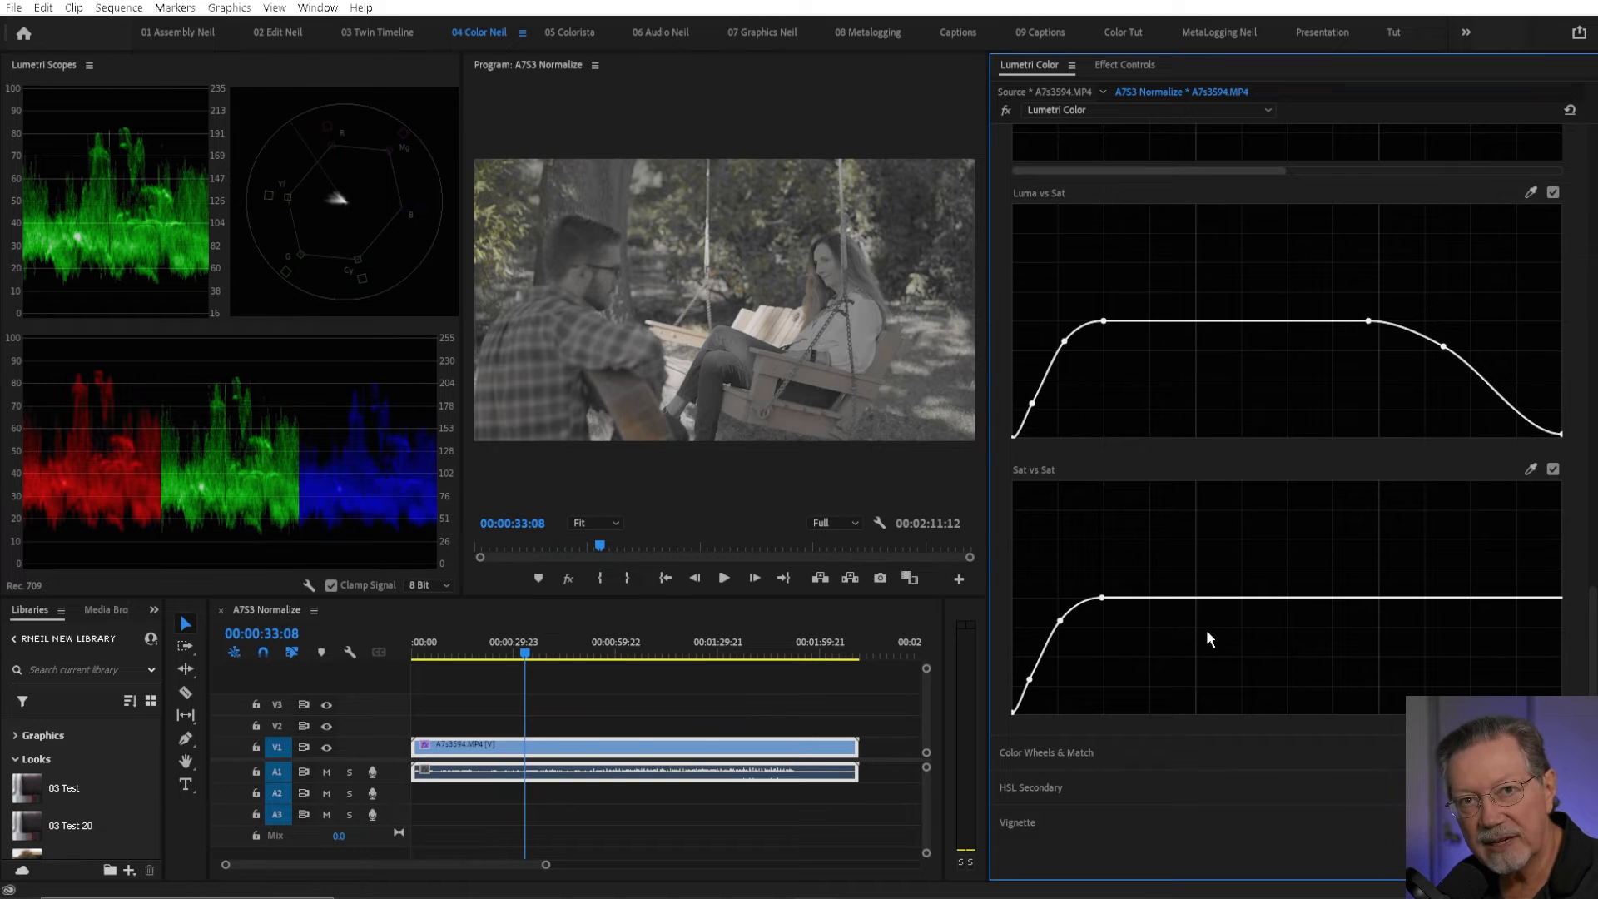
pyautogui.click(1377, 599)
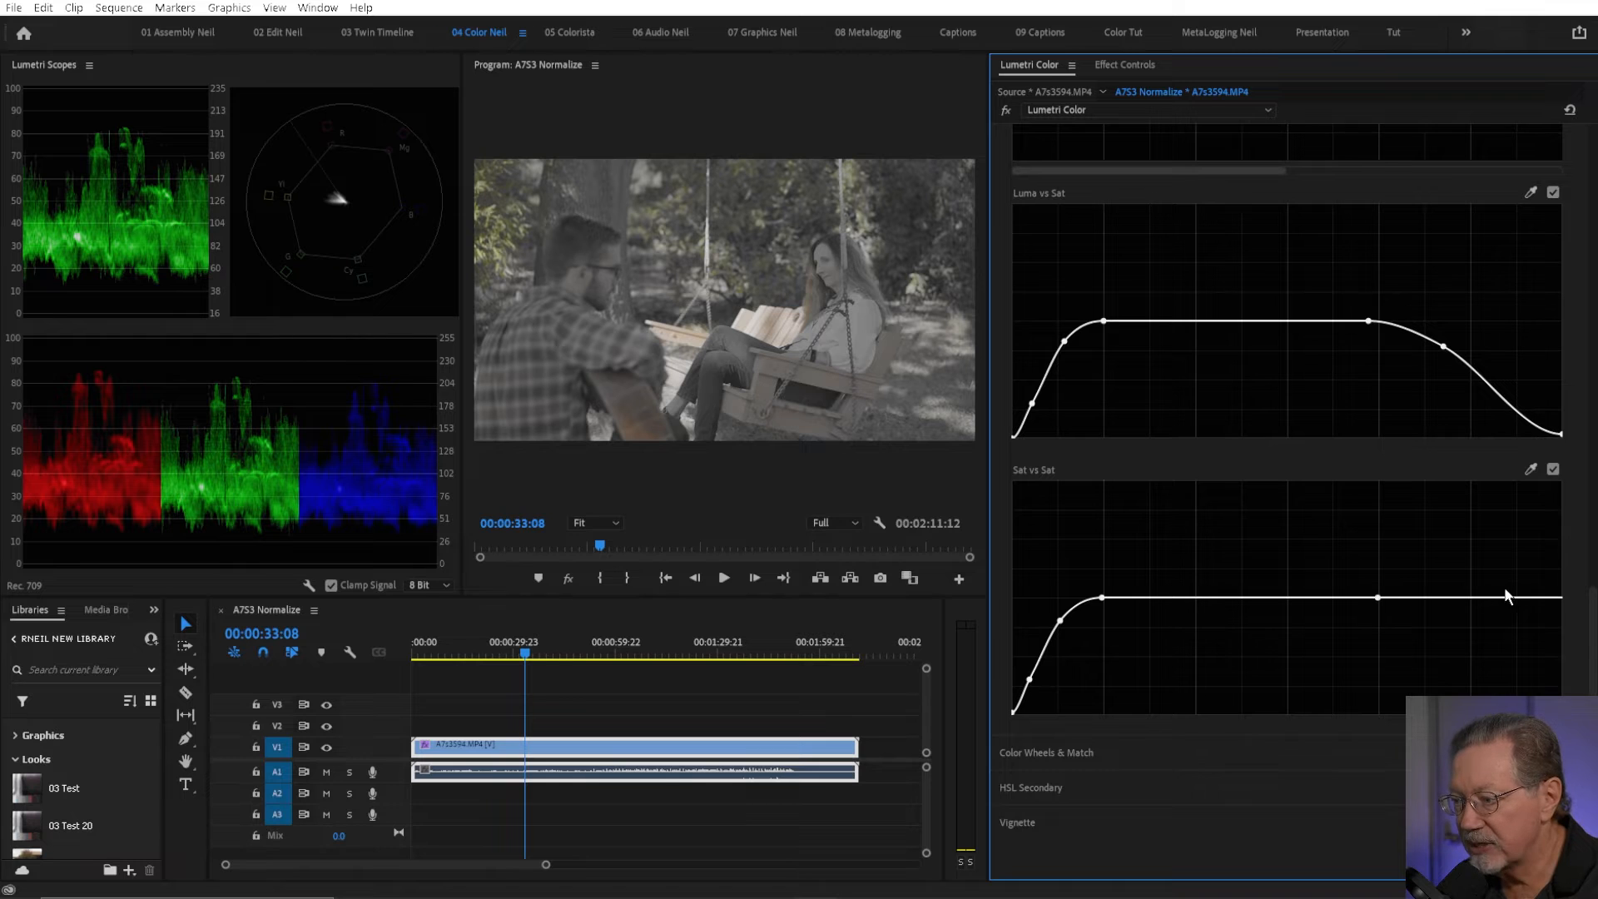
pyautogui.moveTo(1561, 598); pyautogui.dragTo(1561, 713)
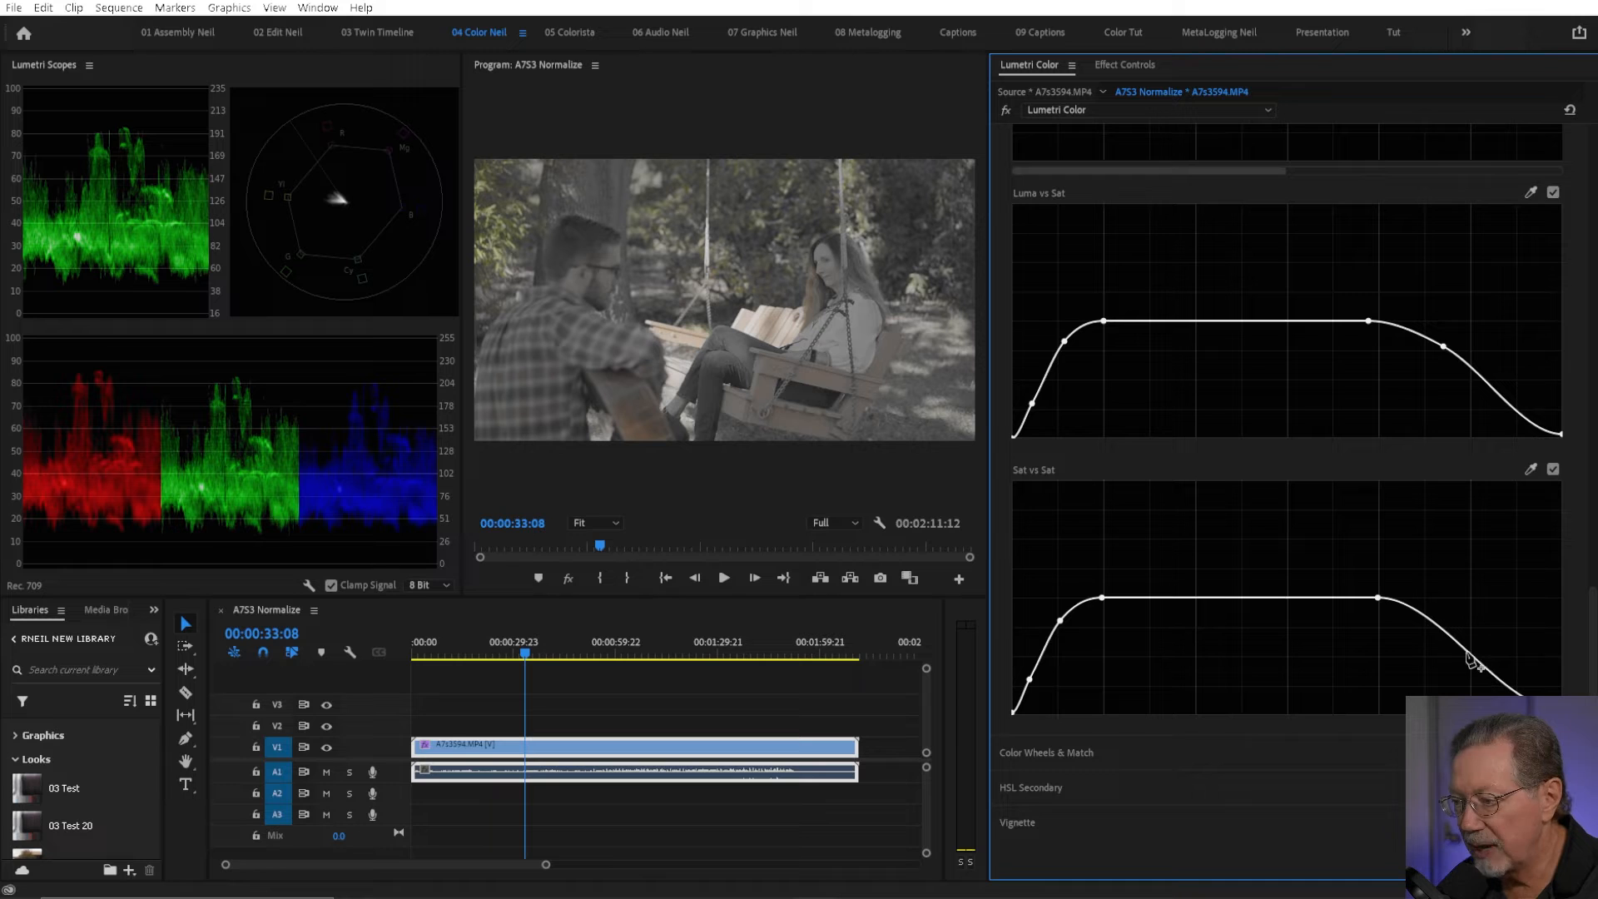
pyautogui.moveTo(1463, 649); pyautogui.dragTo(1461, 631)
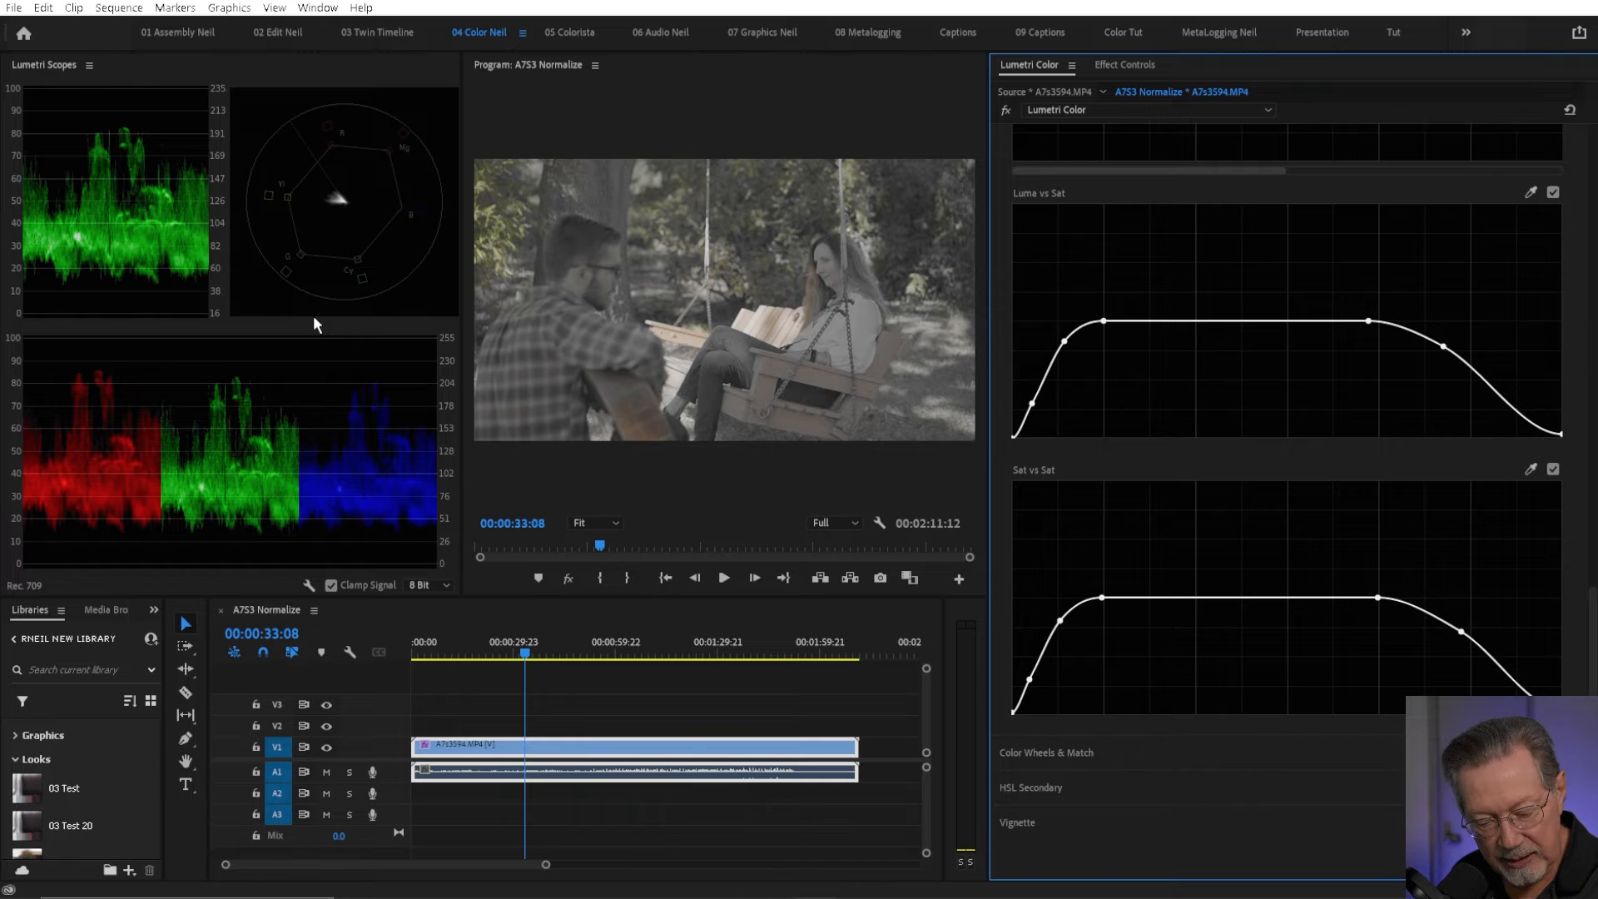
# Step: Examine the enlarged waveform, vectorscope and RGB parade, and inspect the program frame at full panel size
pyautogui.press('`')
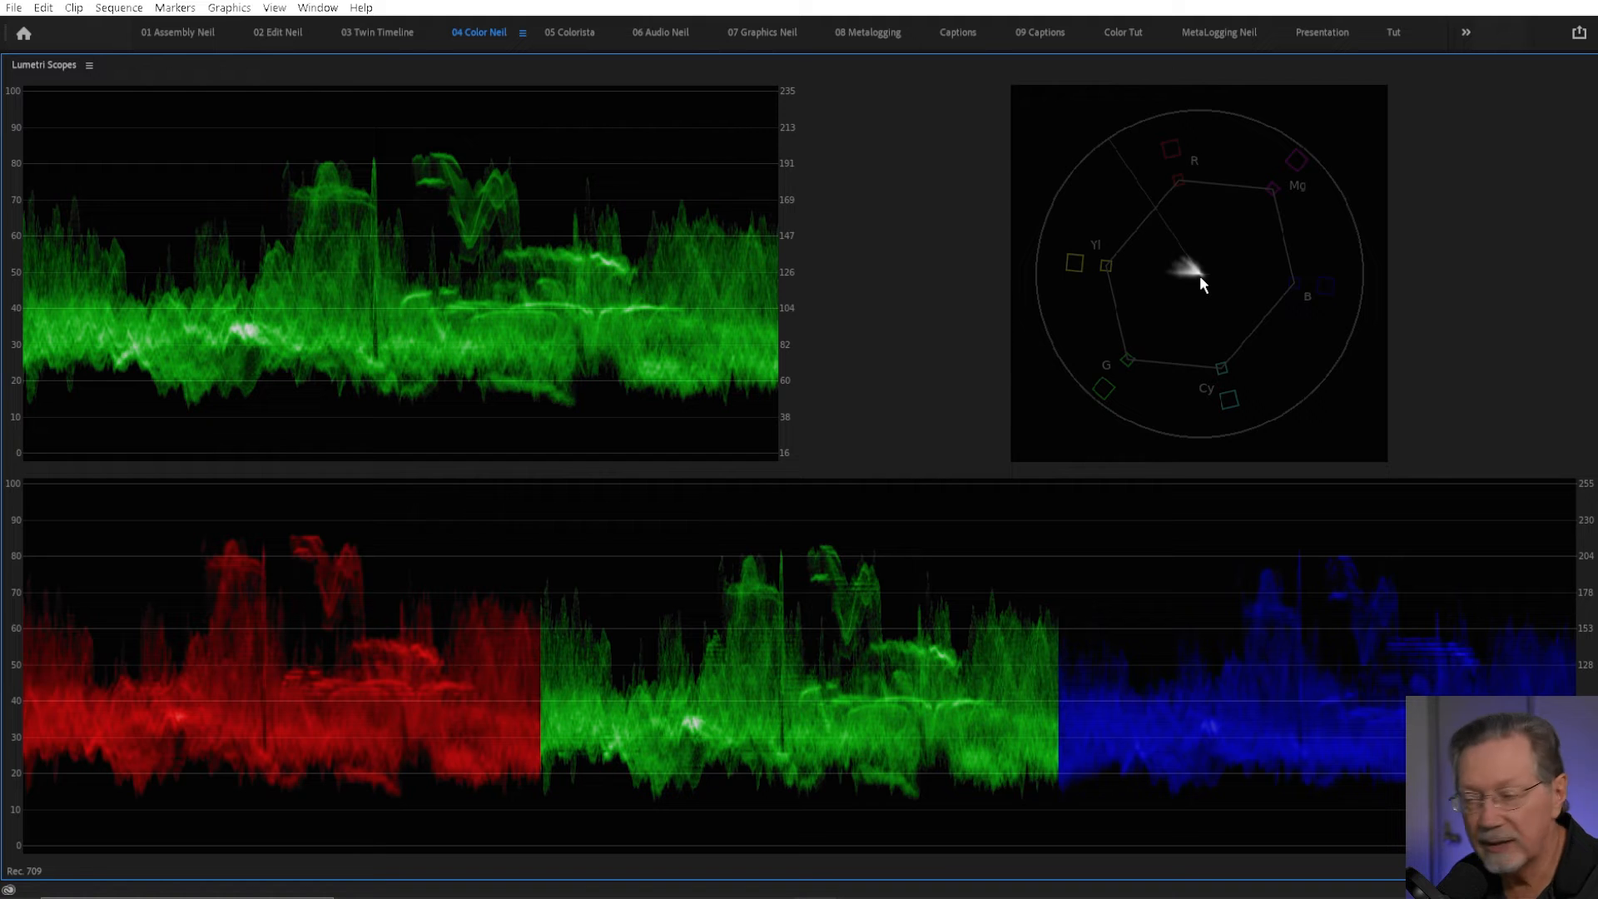
pyautogui.press('`')
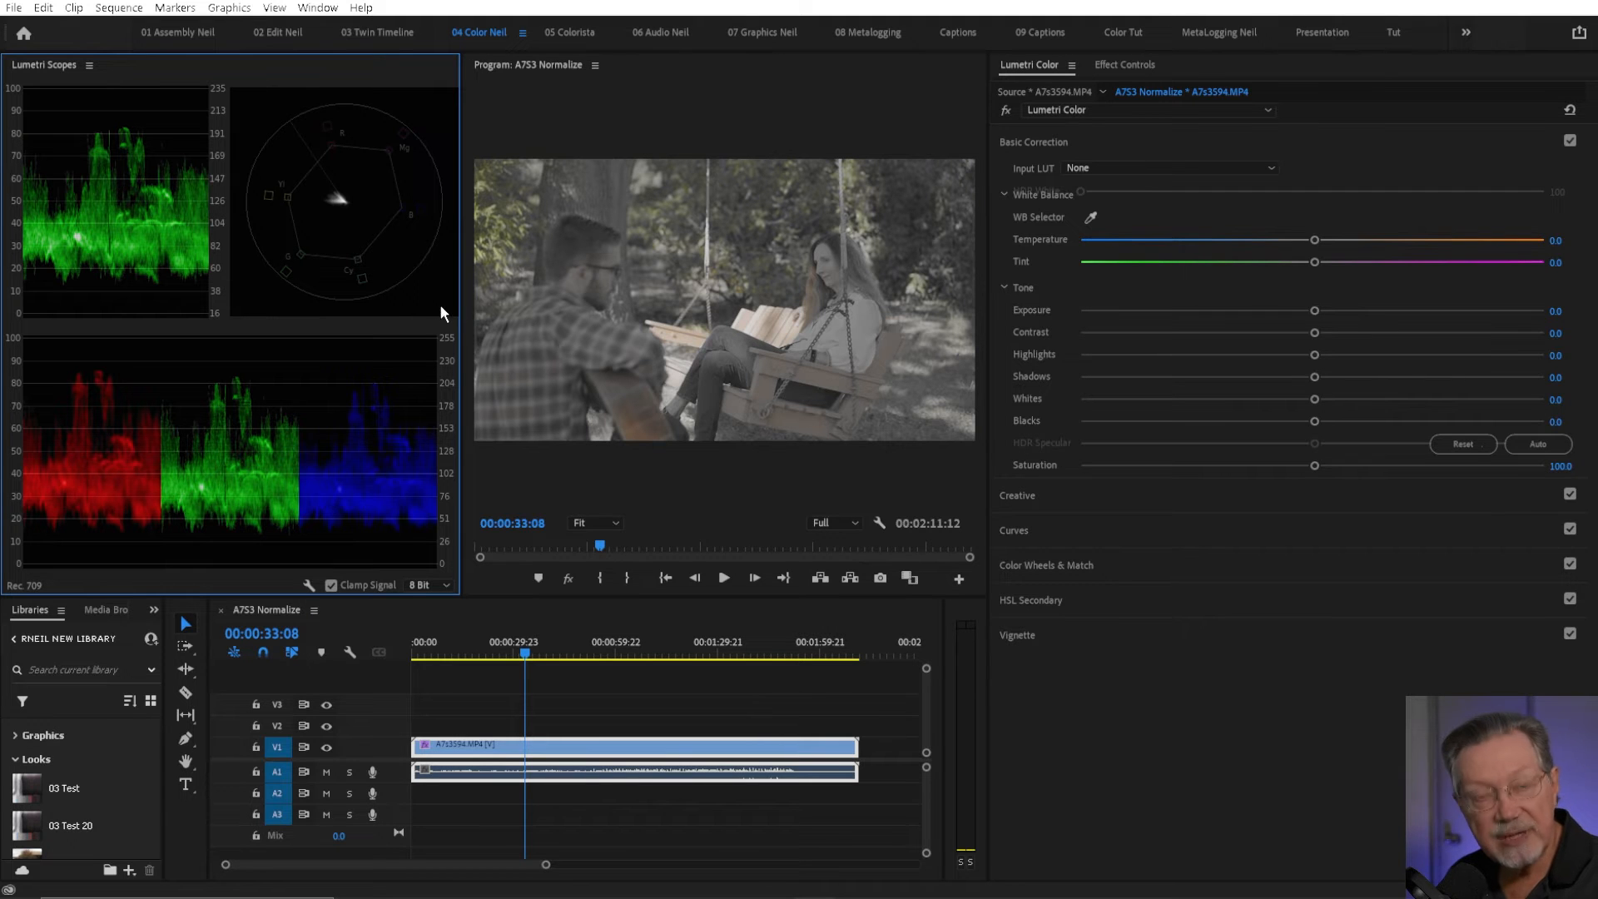
pyautogui.press('`')
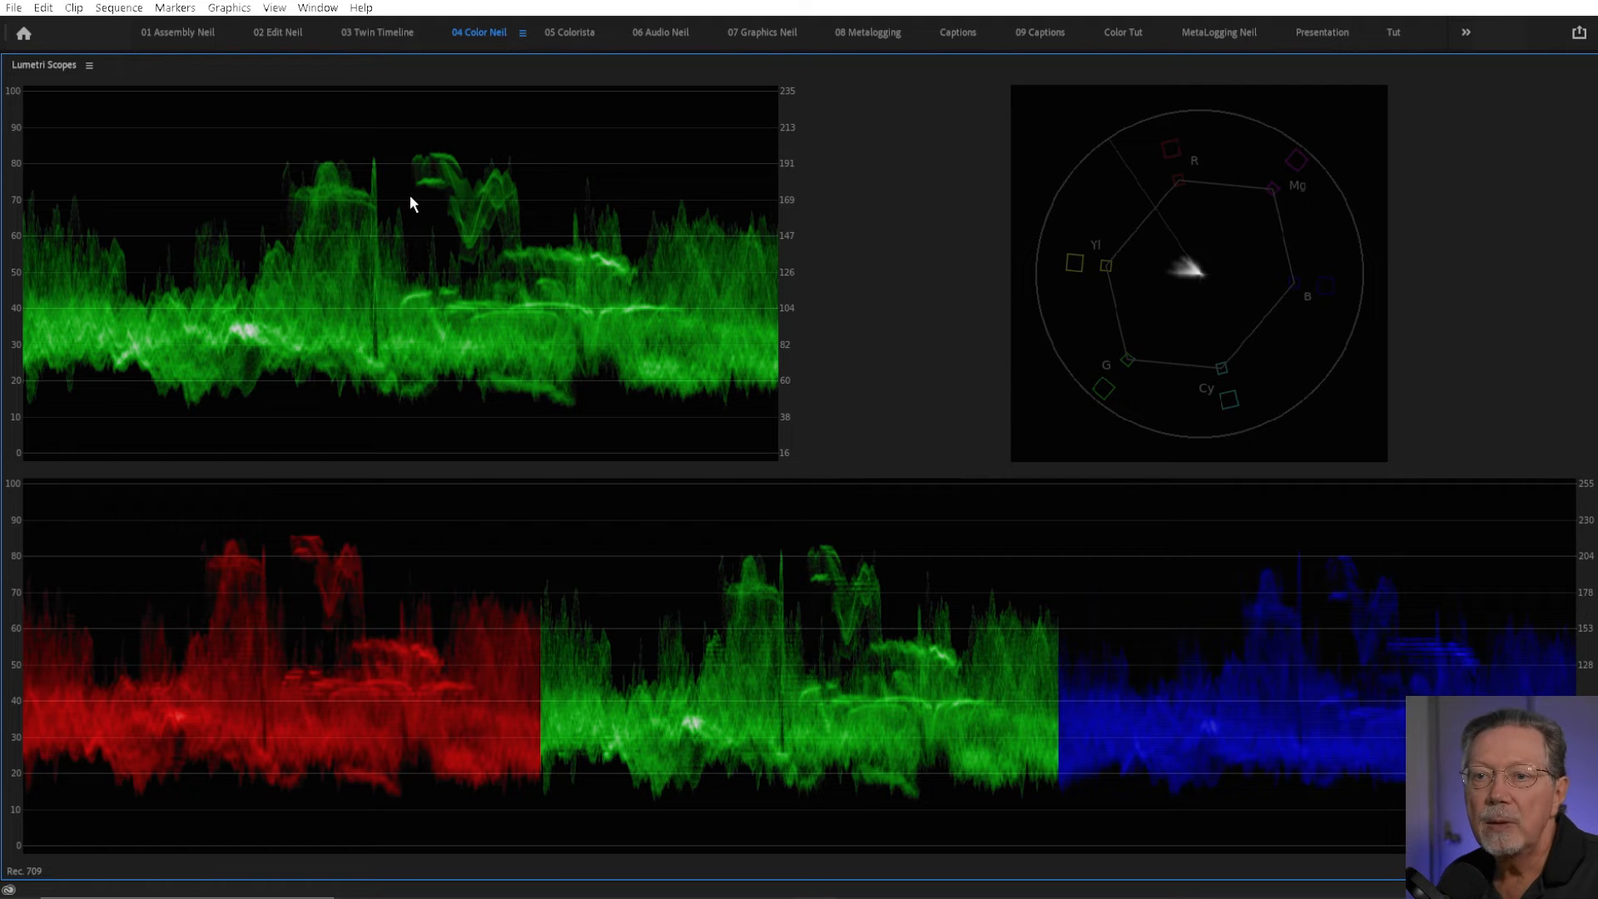
pyautogui.press('`')
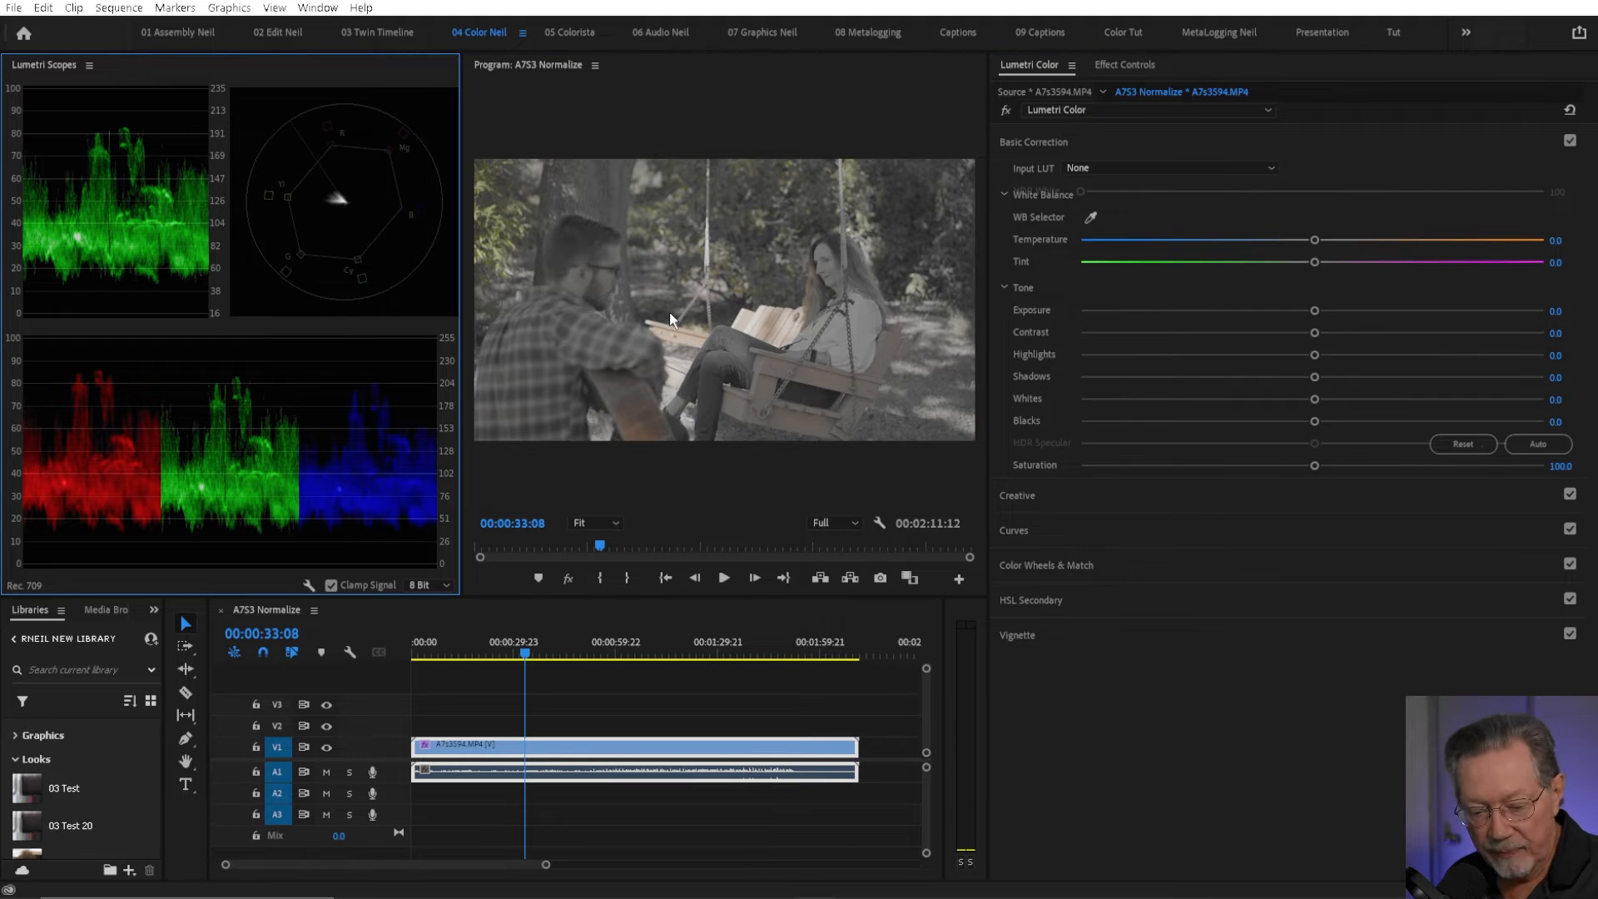
pyautogui.press('`')
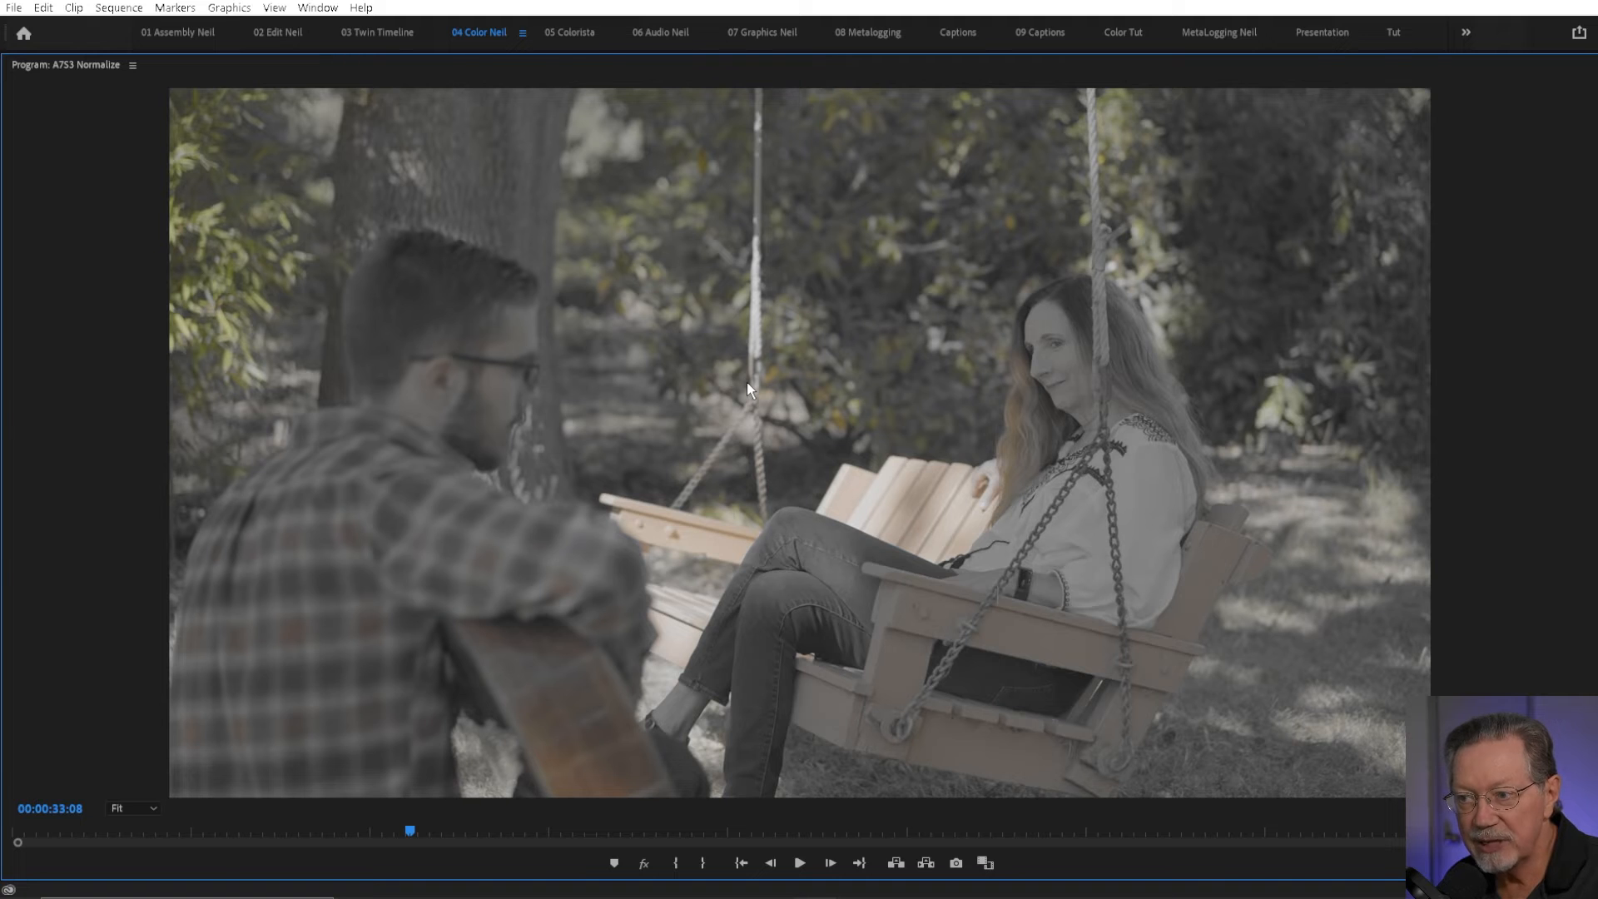
pyautogui.press('`')
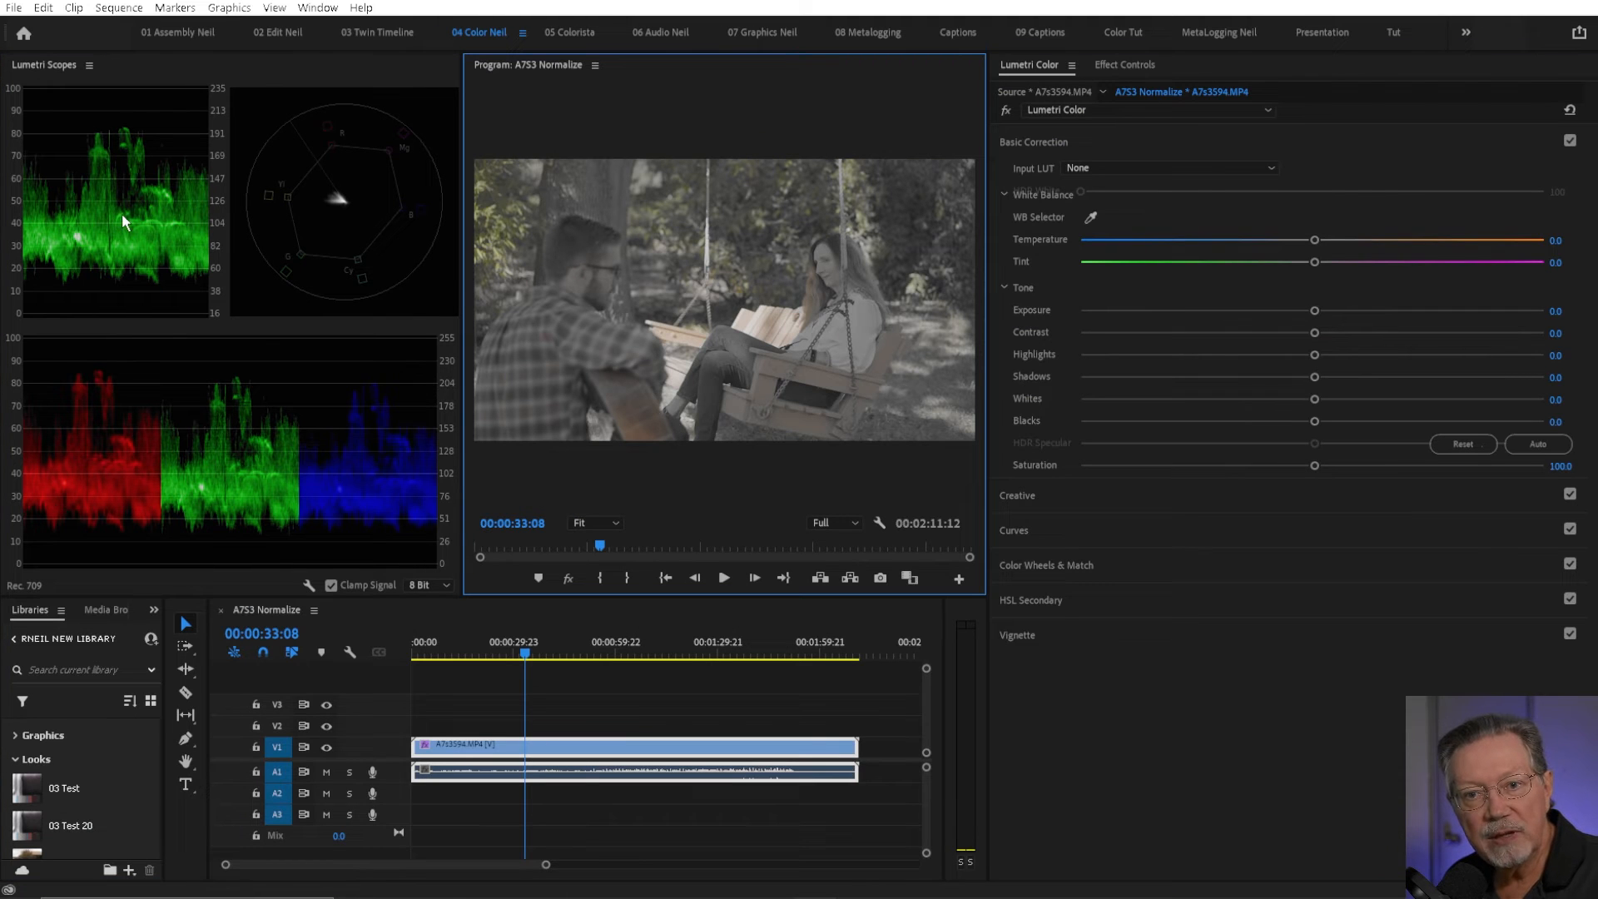
# Step: Check the Contrast 137.3 adjustment on the enlarged scopes and program frame, toggling Basic Correction off and on to compare
pyautogui.press('`')
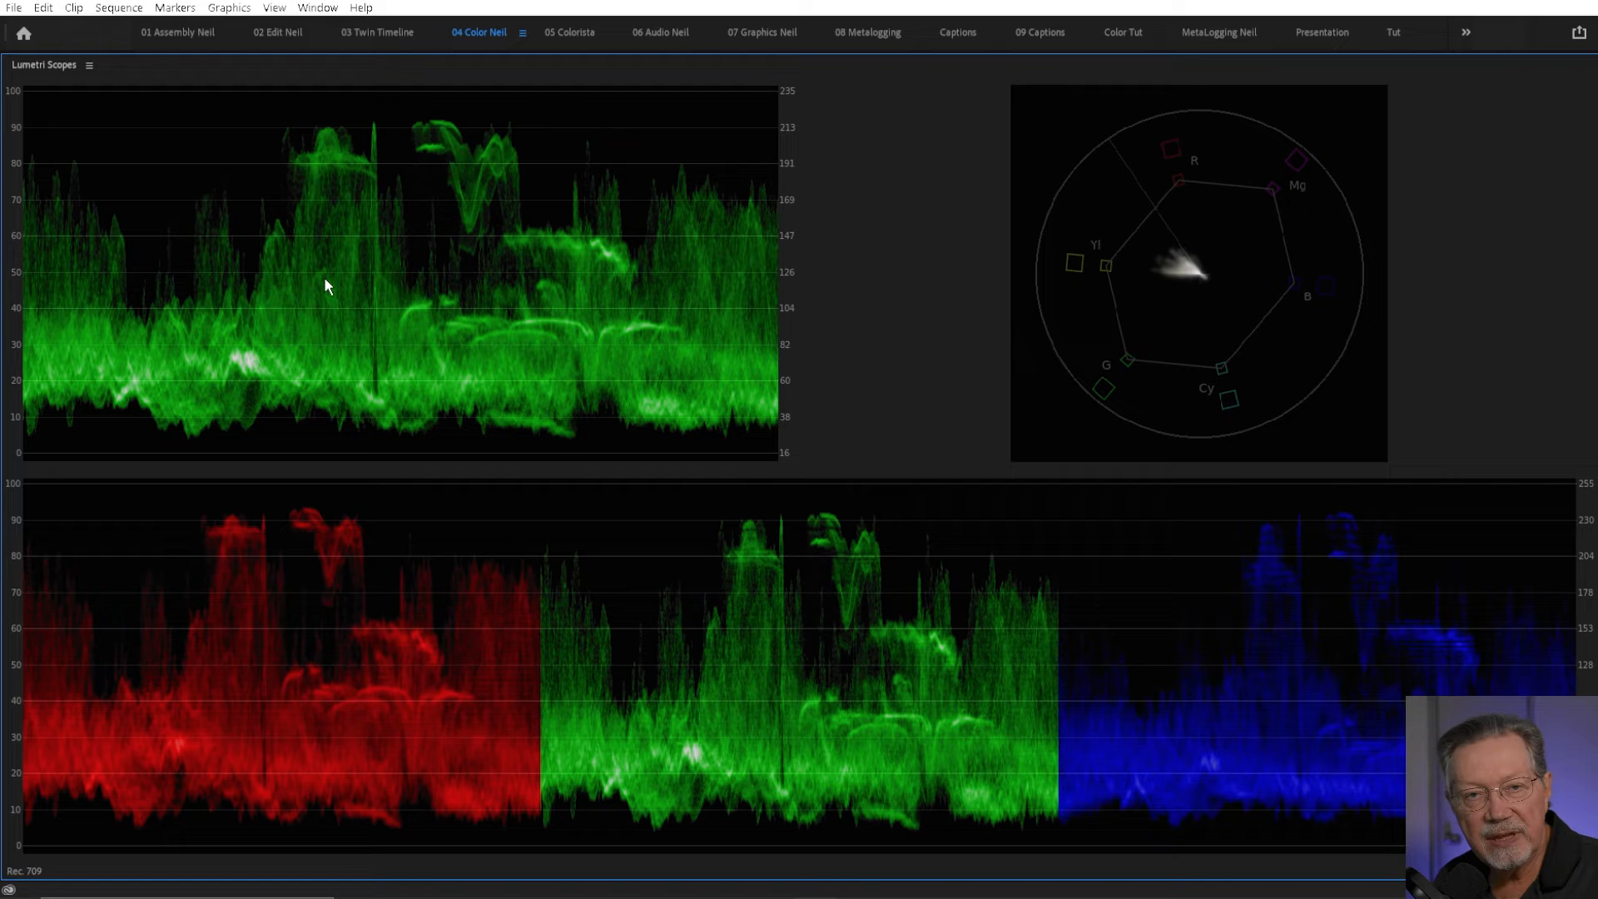
pyautogui.press('`')
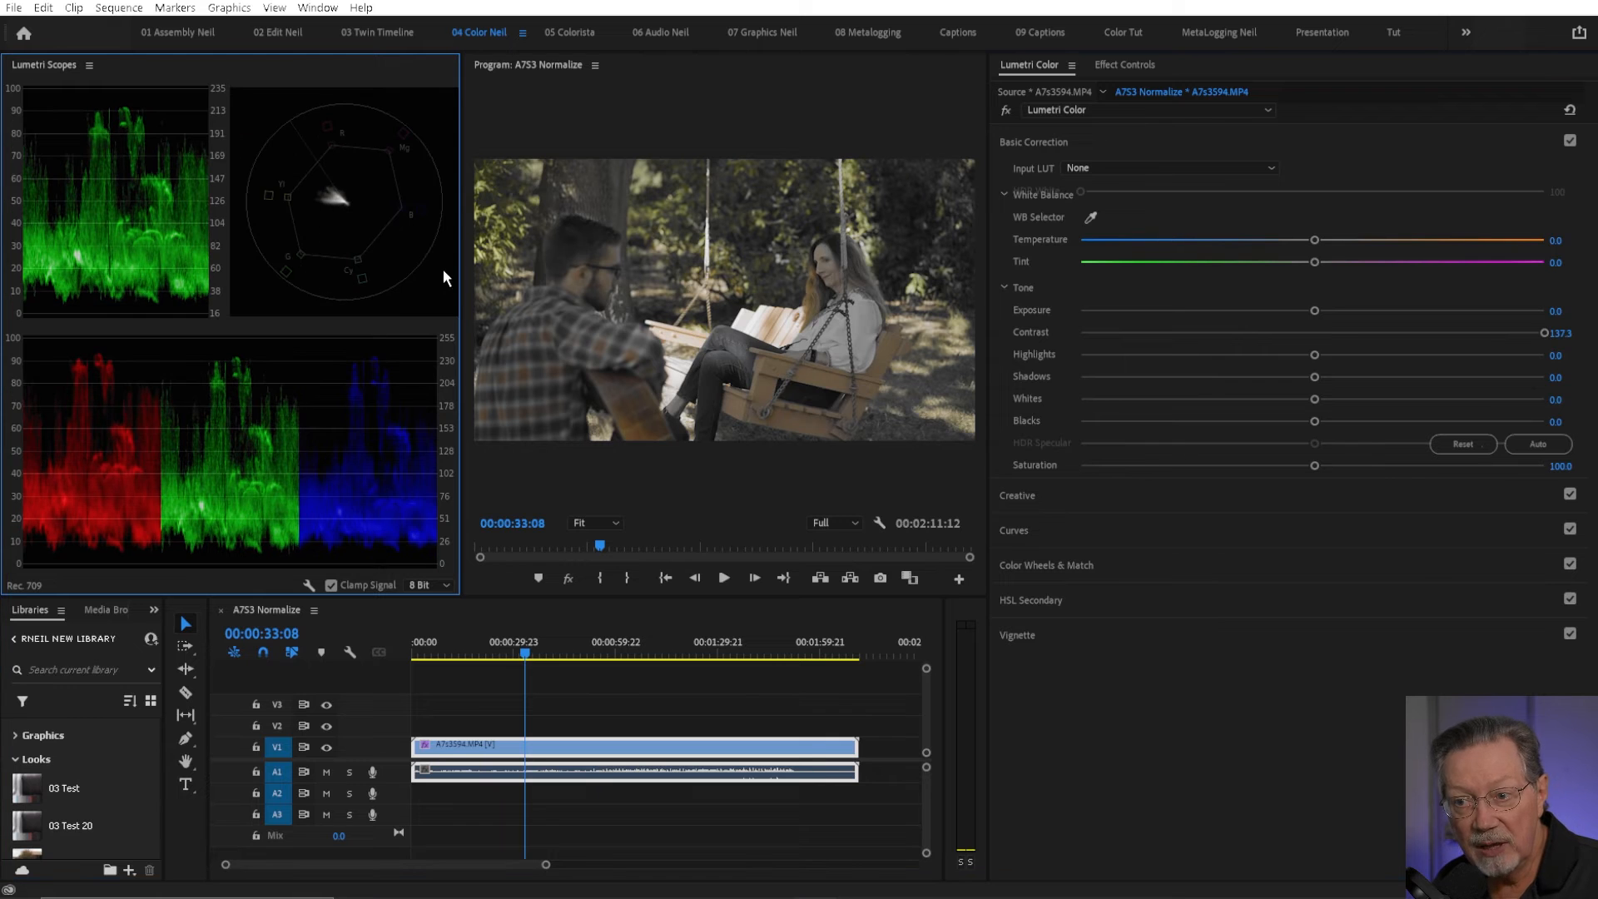
pyautogui.press('`')
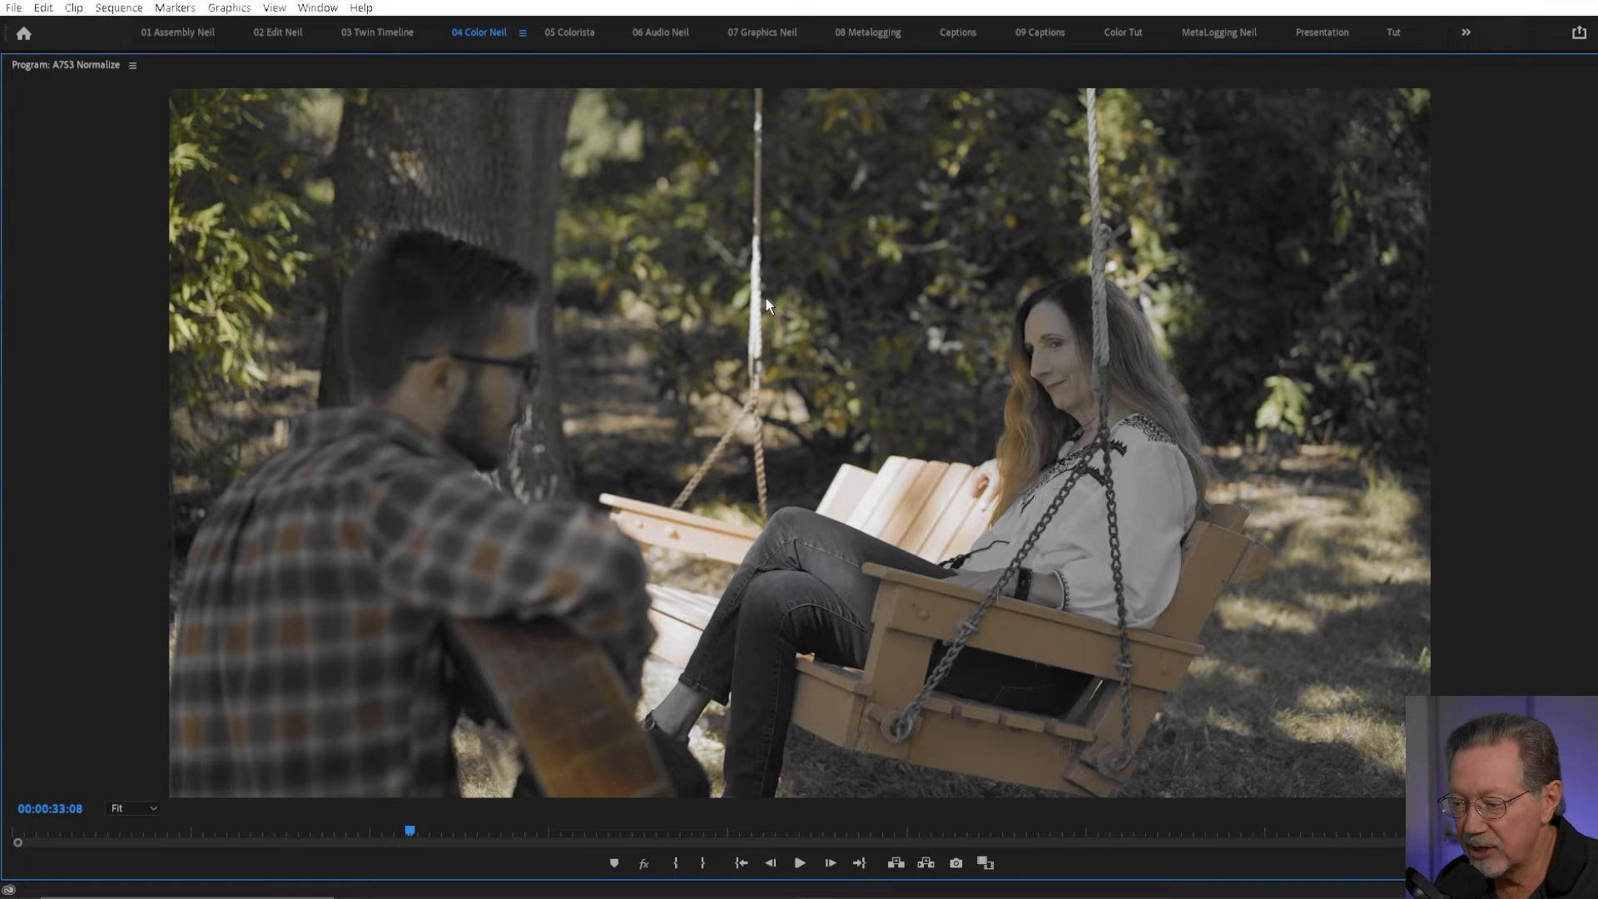
pyautogui.hotkey('shift', 'e')
pyautogui.hotkey('shift', 'e')
pyautogui.hotkey('shift', 'e')
pyautogui.hotkey('shift', 'e')
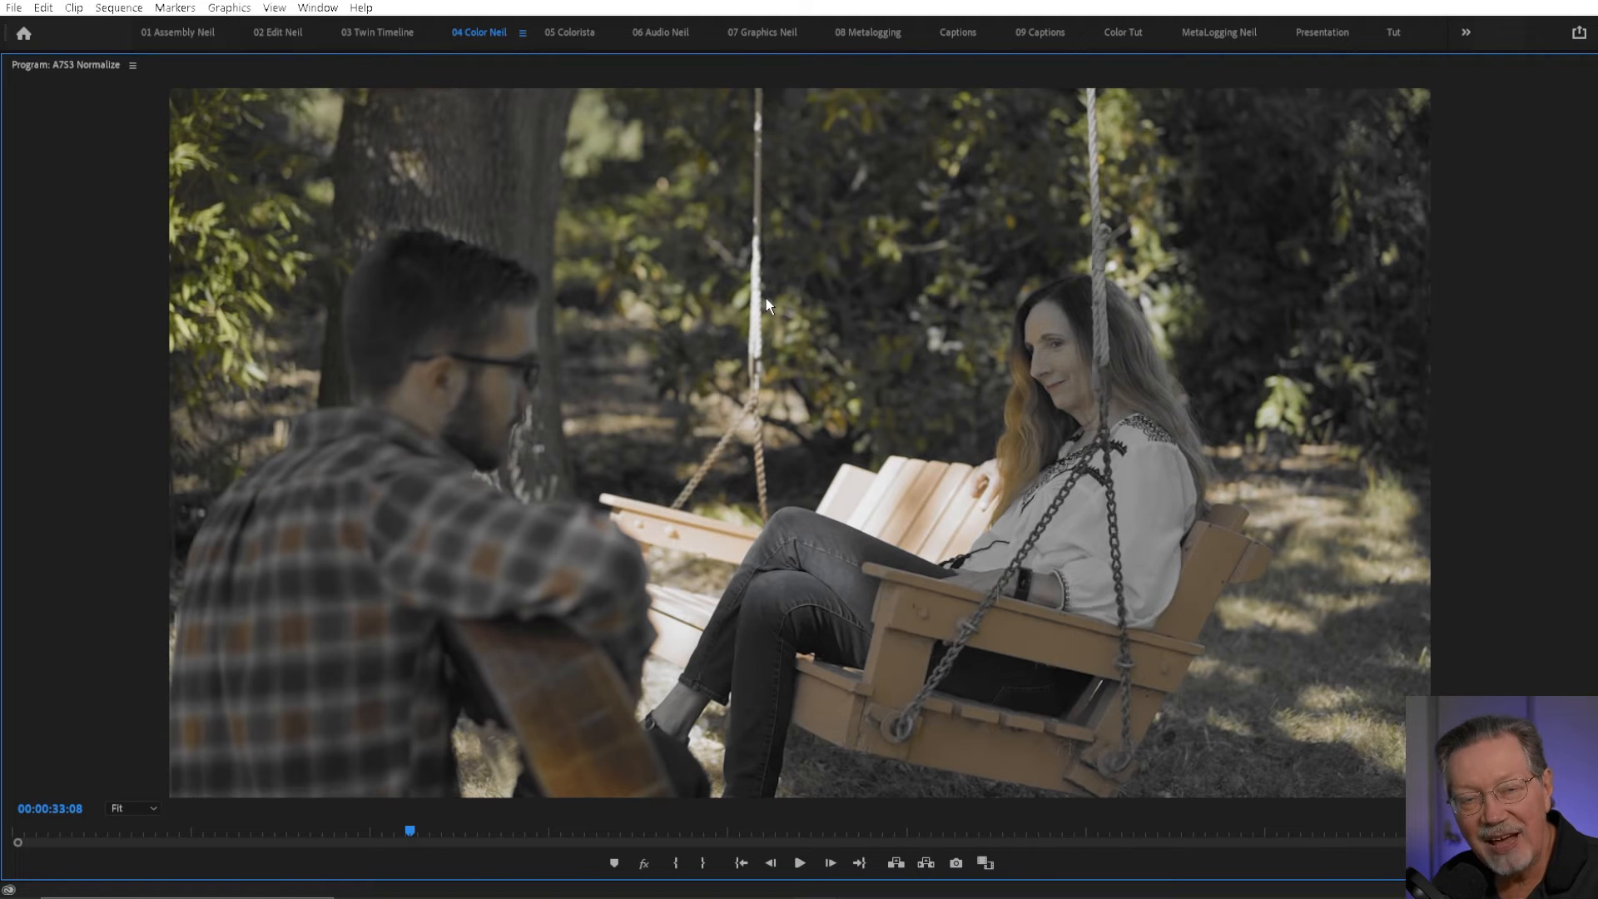
pyautogui.hotkey('shift', 'e')
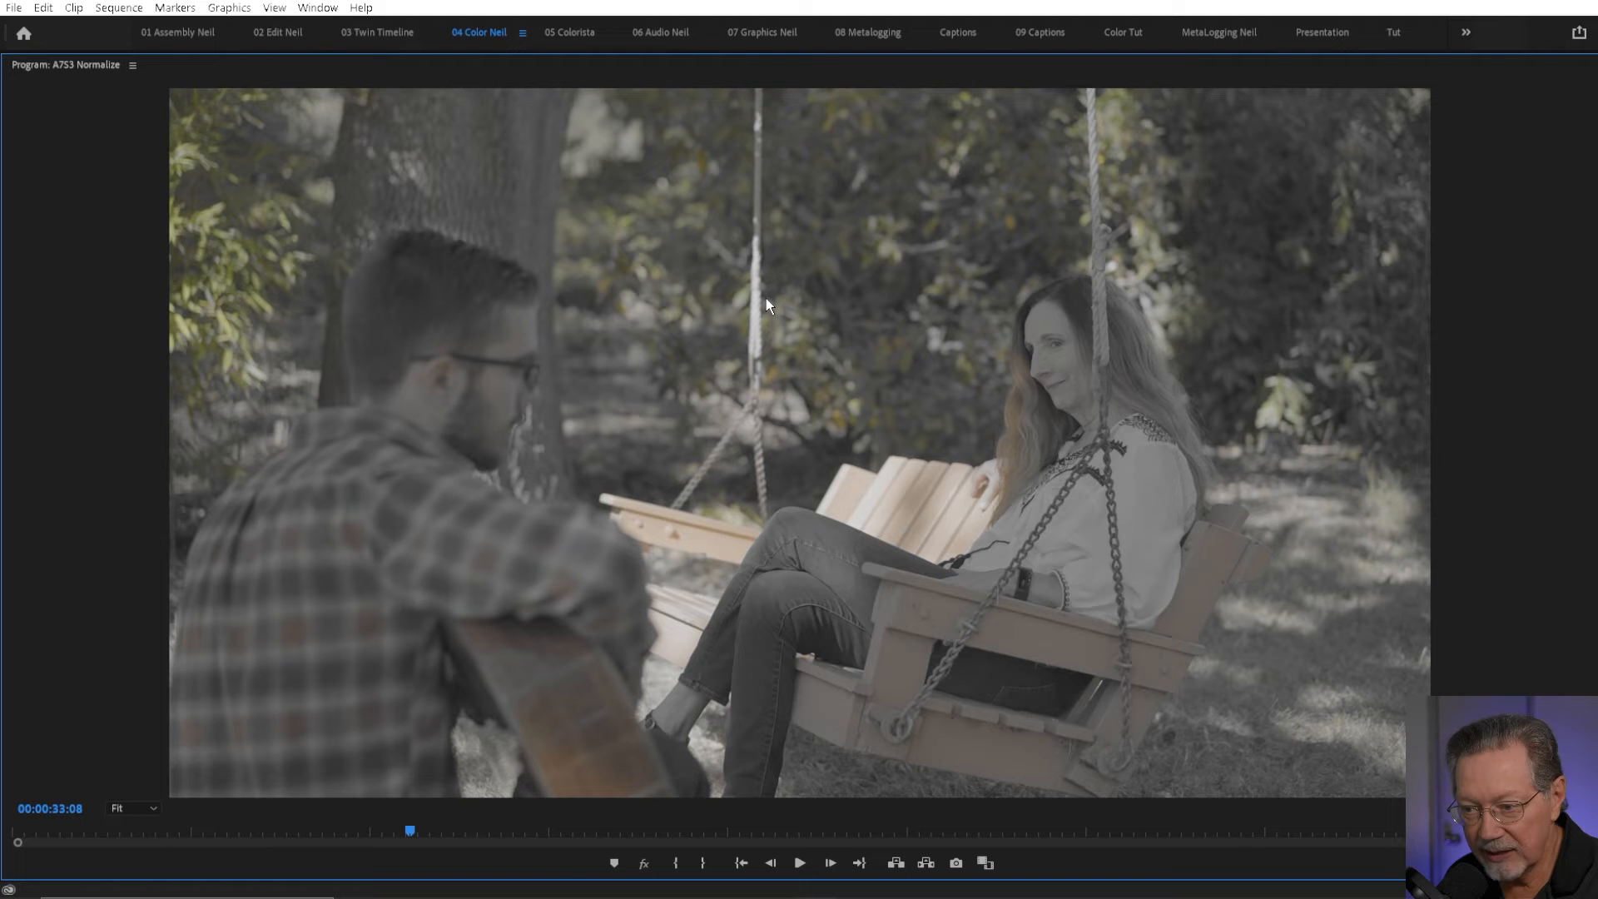
pyautogui.press('`')
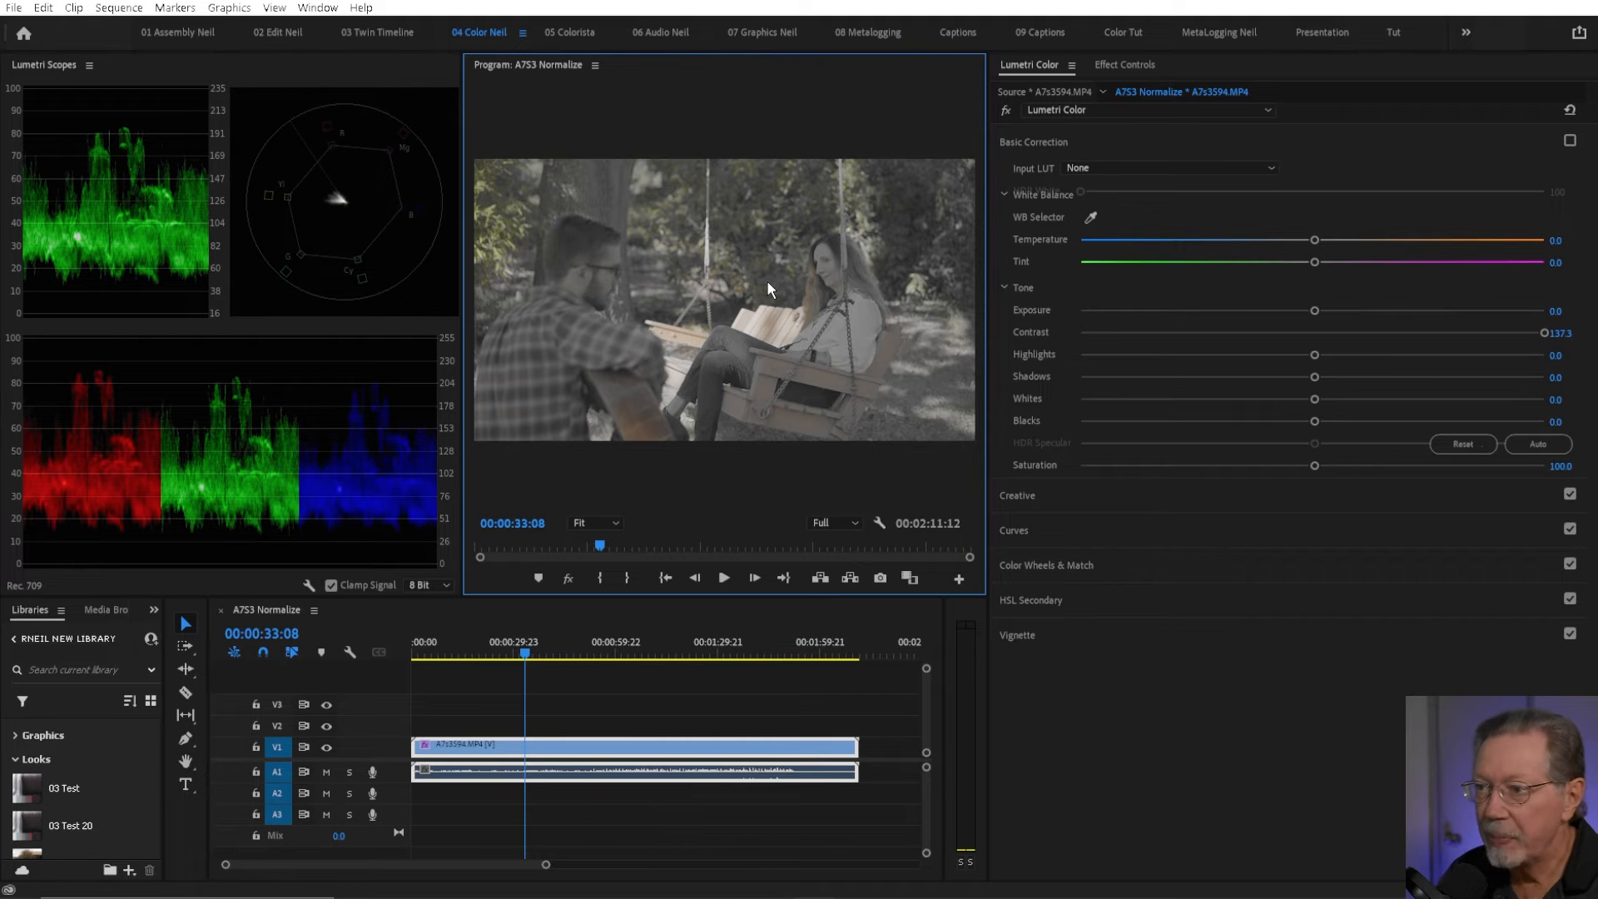
# Step: Re-enable Basic Correction and reset its Contrast to 0.0
pyautogui.click(1256, 298)
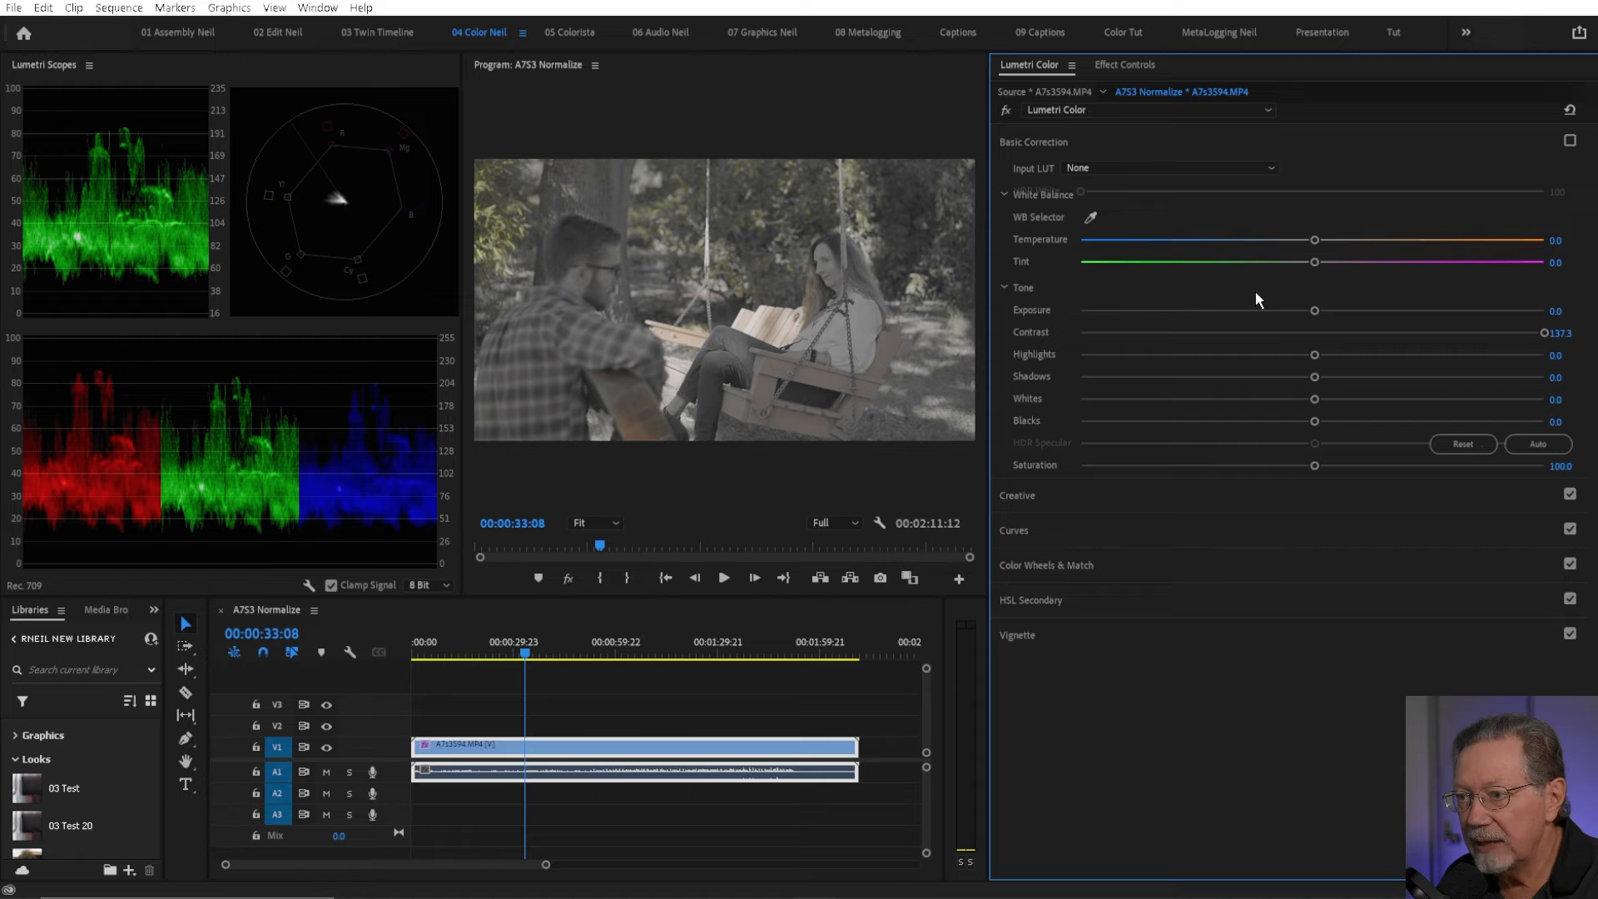
pyautogui.click(1278, 332)
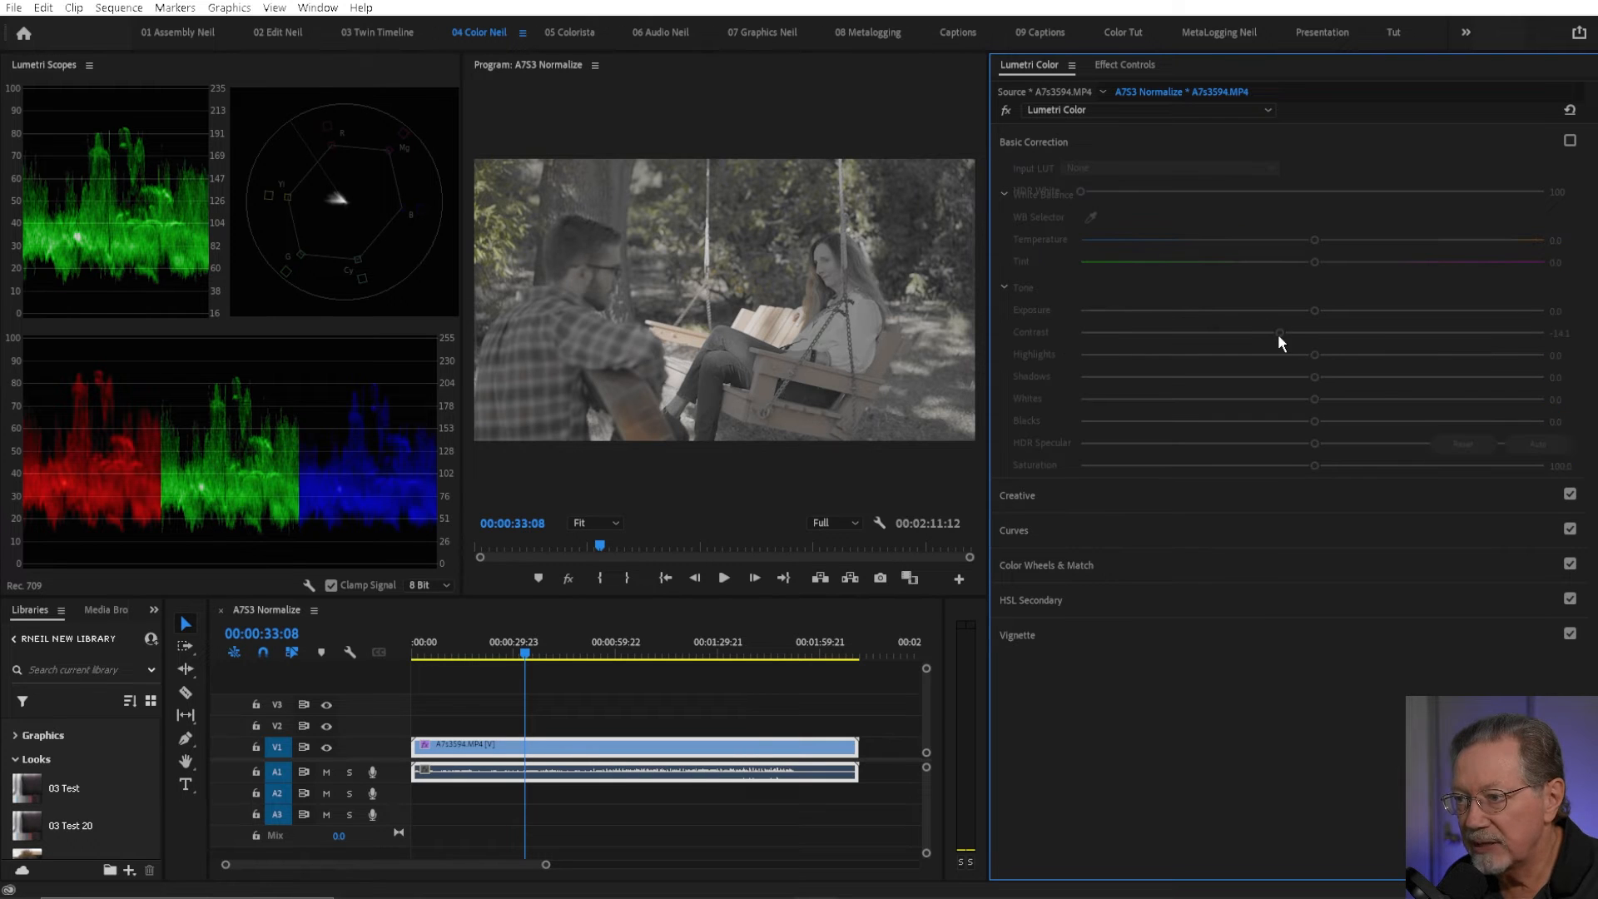
pyautogui.click(1565, 137)
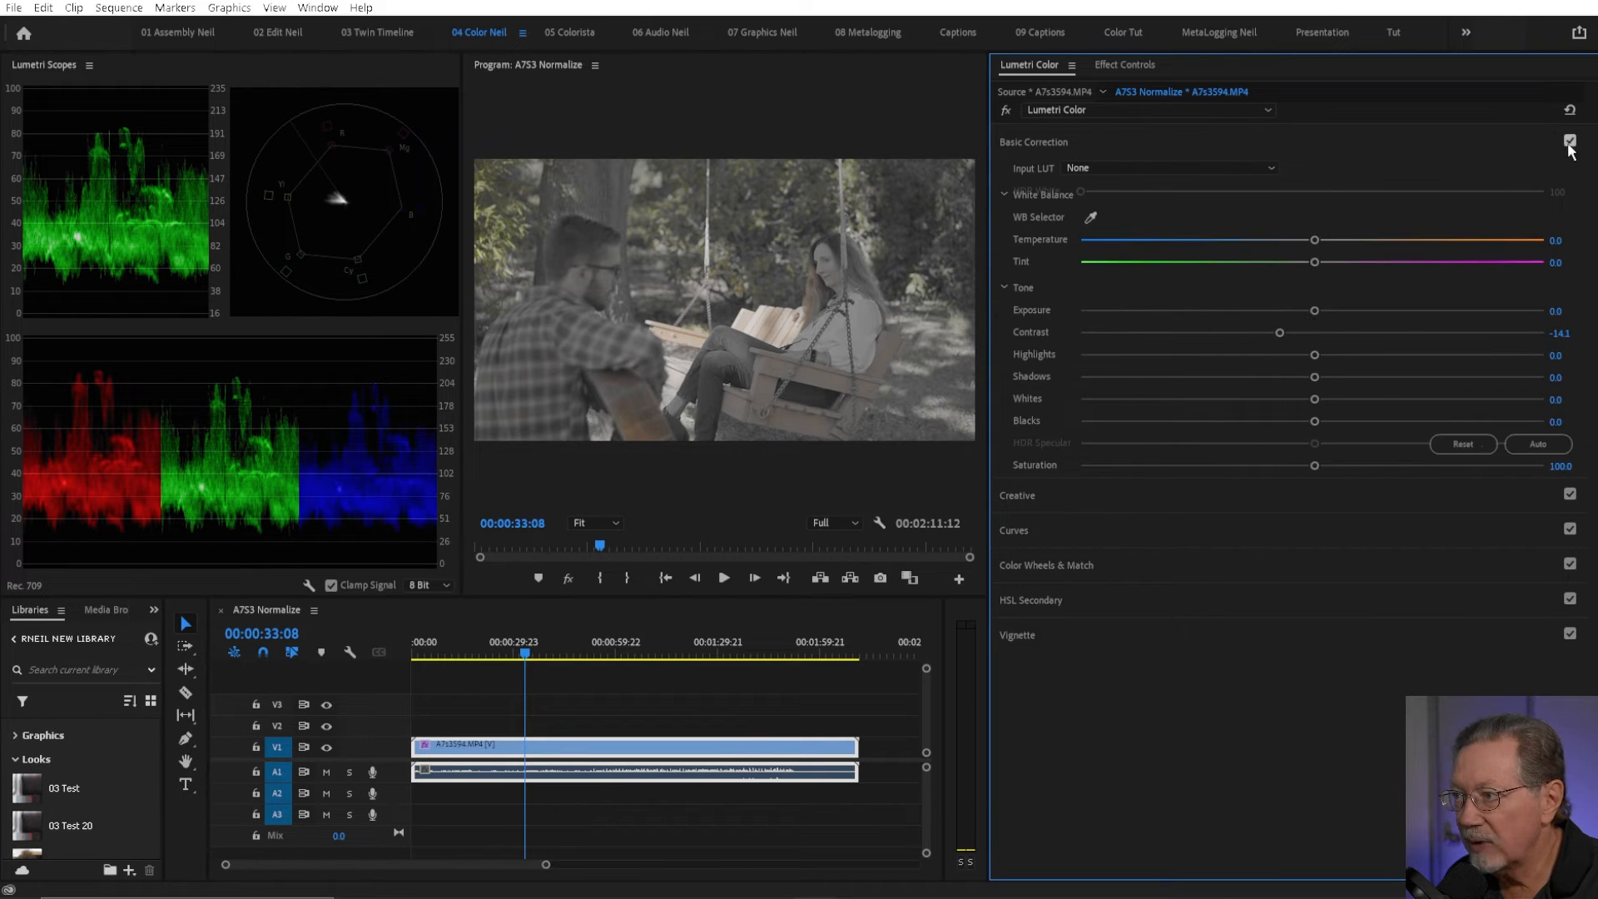
pyautogui.doubleClick(1301, 332)
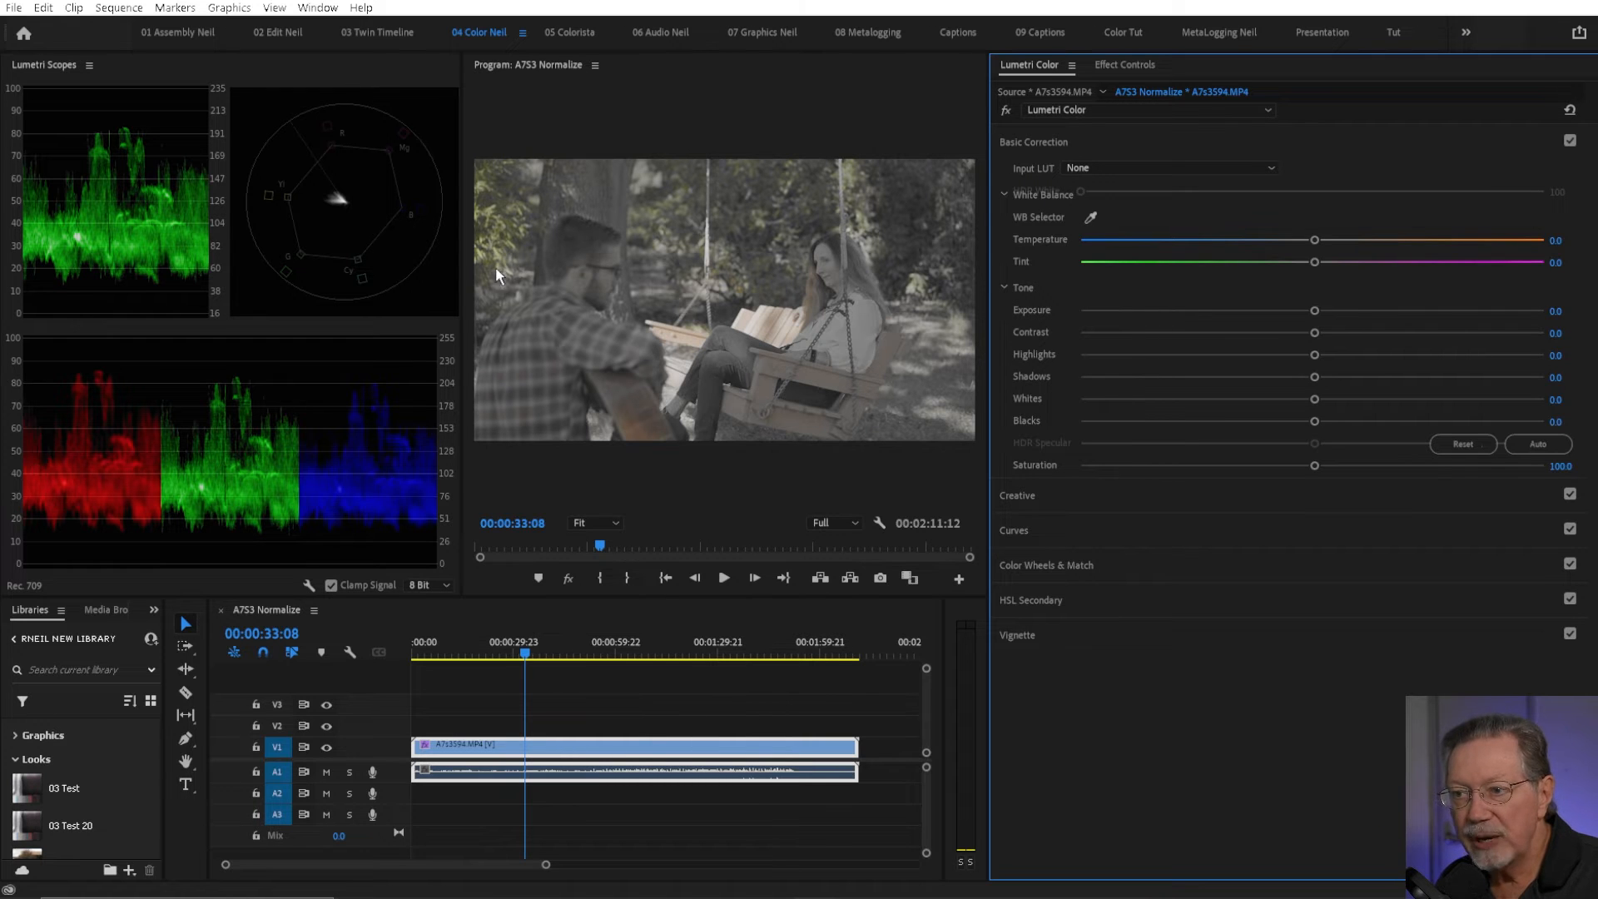
# Step: Check the Exposure 1.0 and Contrast 110.1 adjustments on the enlarged scopes and program frame, toggling the effect off and on to compare
pyautogui.press('`')
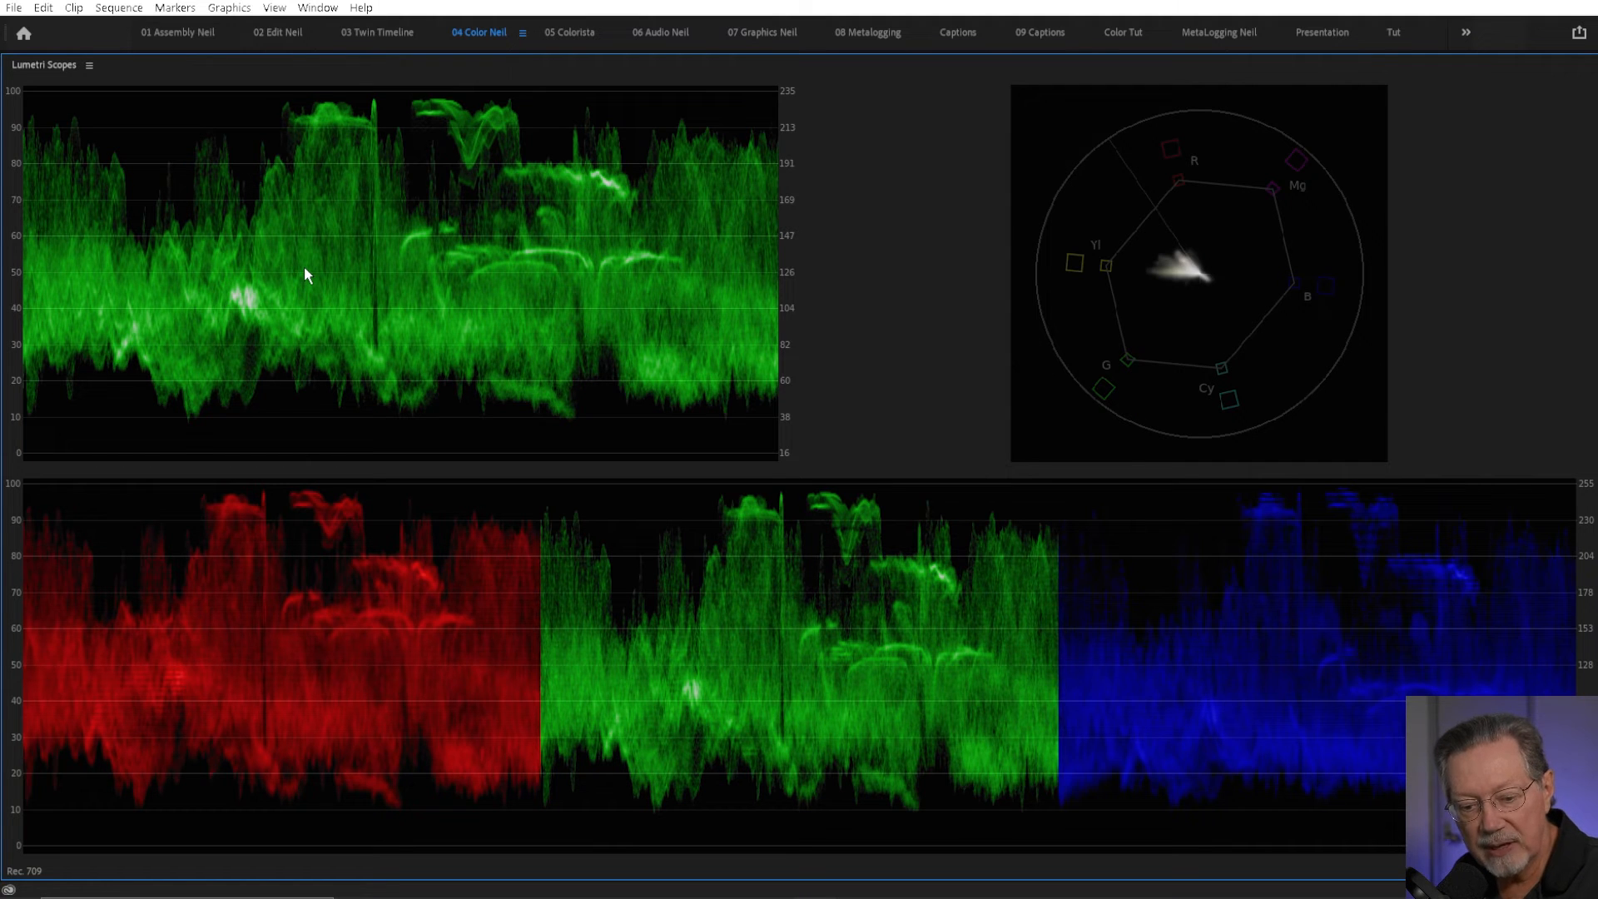
pyautogui.press('`')
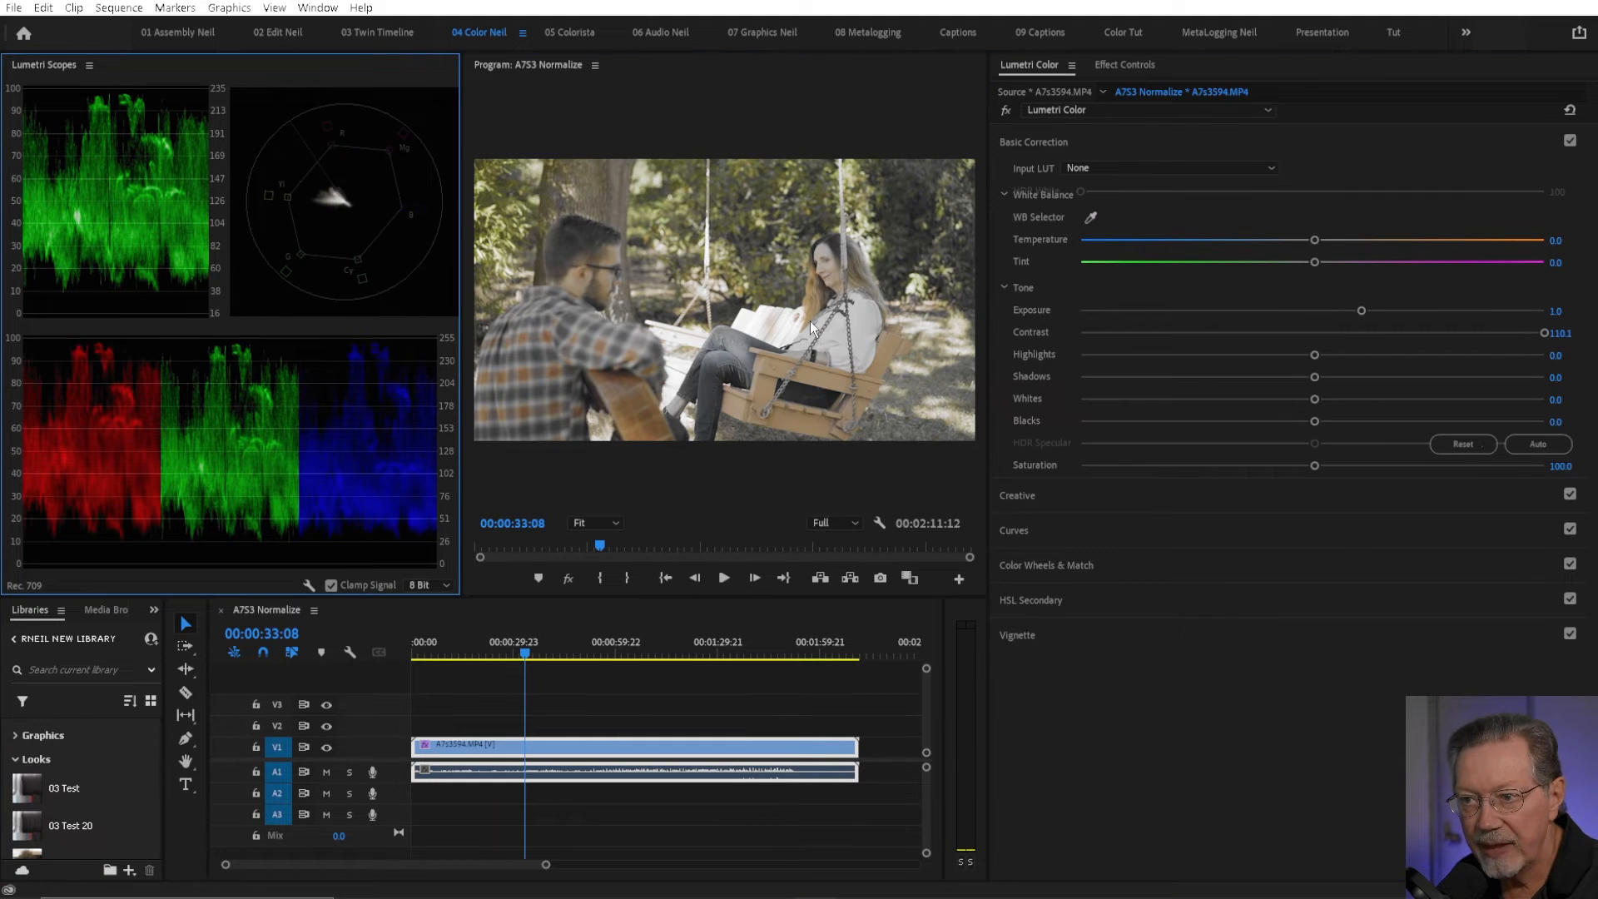
pyautogui.press('`')
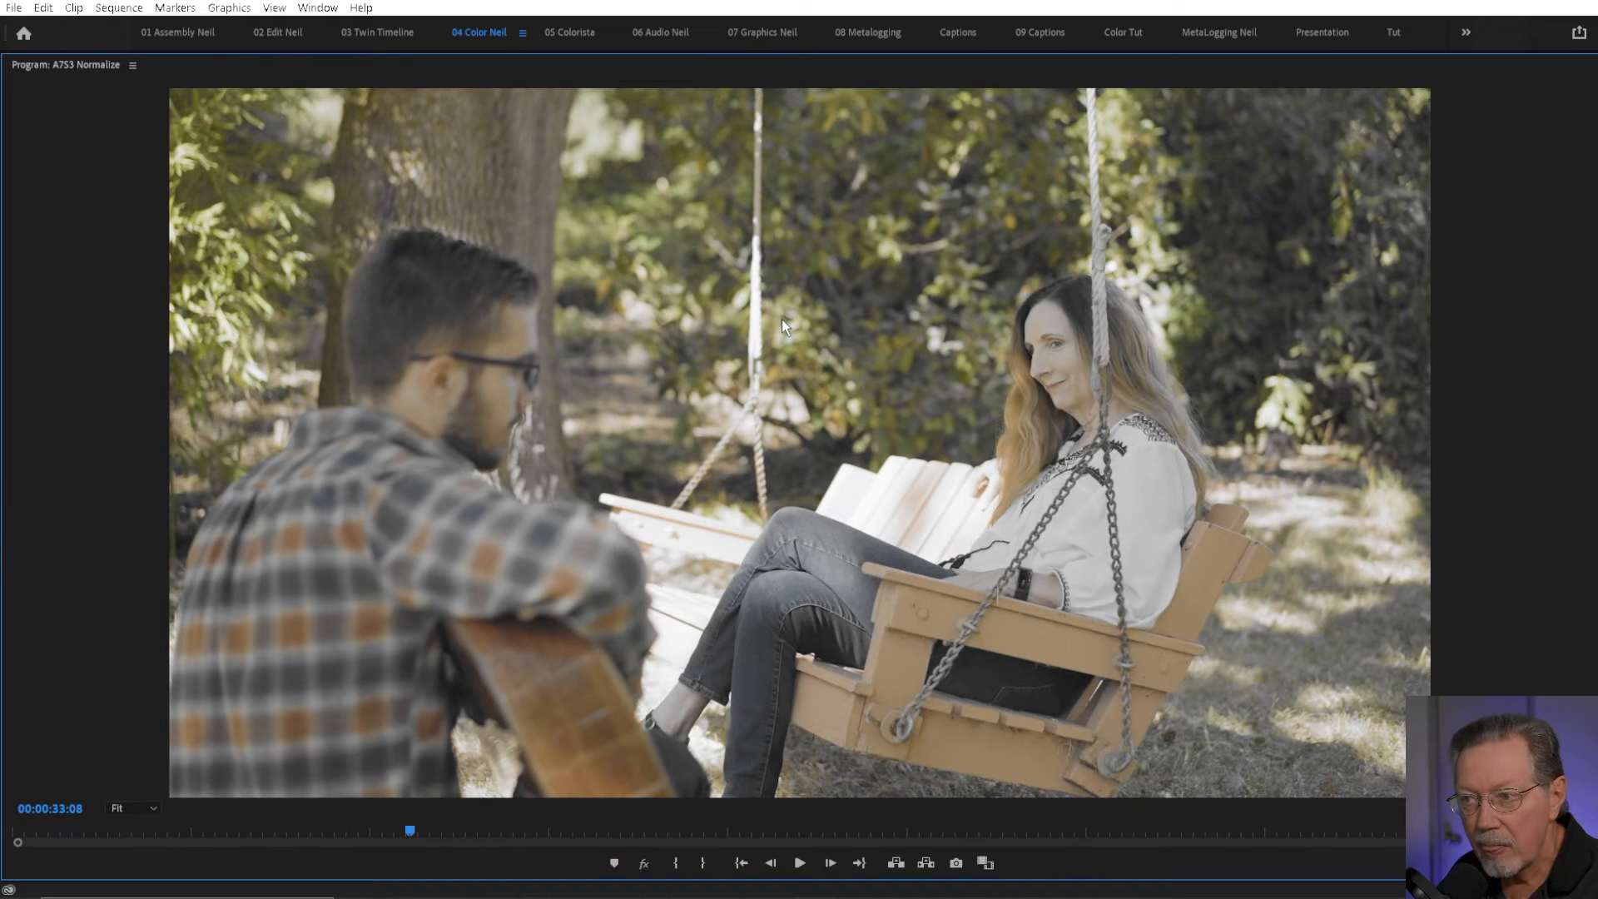
pyautogui.hotkey('shift', 'e')
pyautogui.hotkey('shift', 'e')
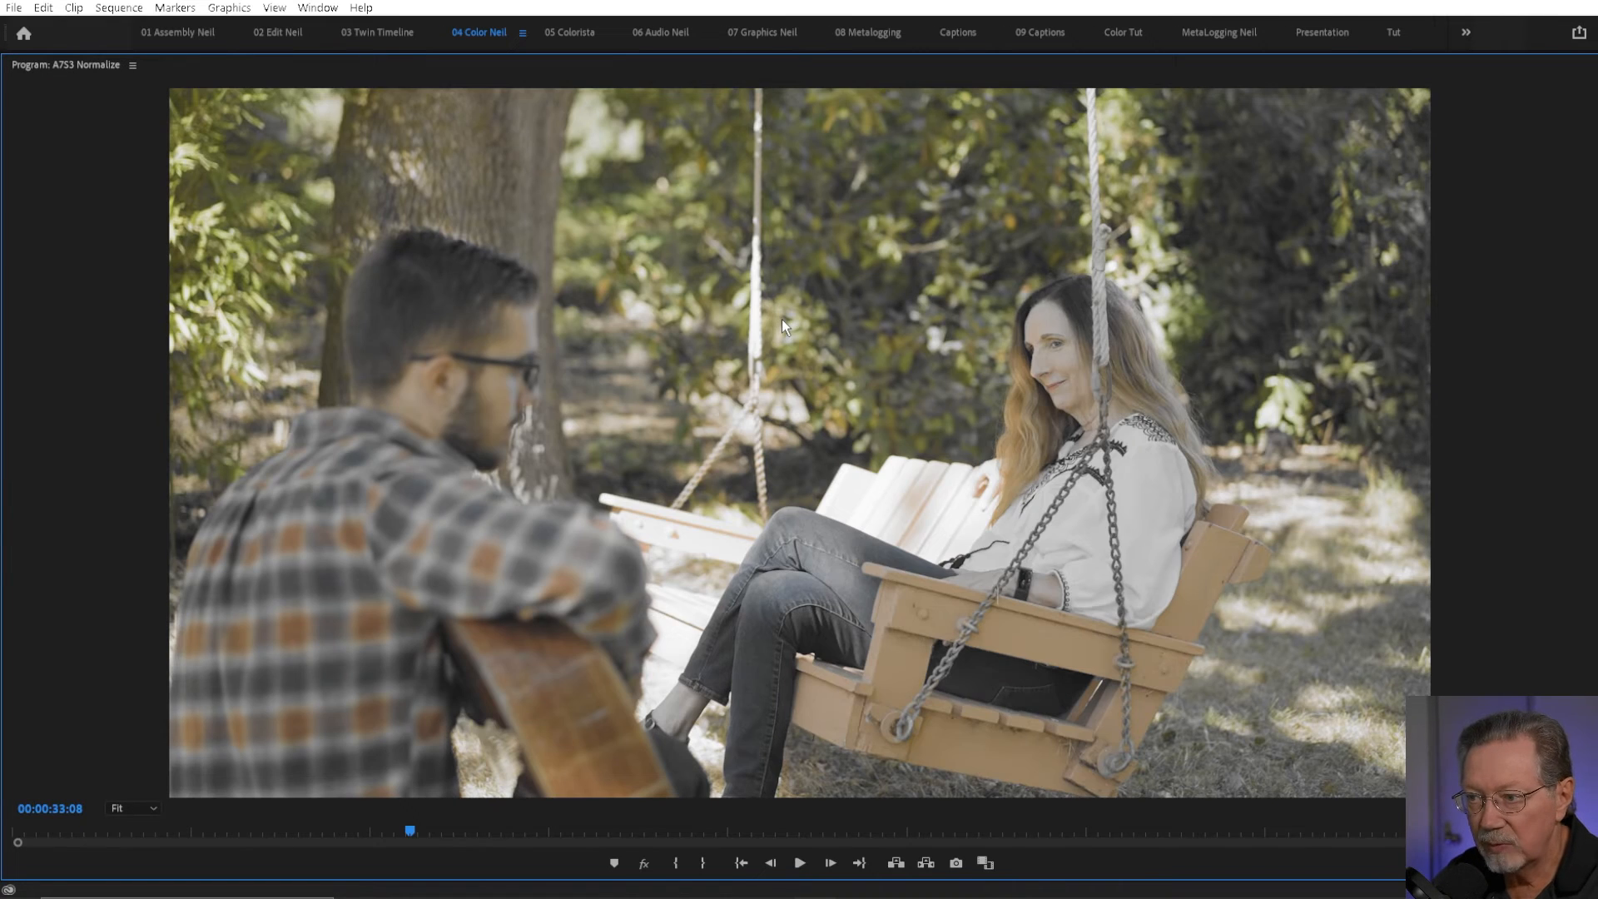
pyautogui.hotkey('shift', 'e')
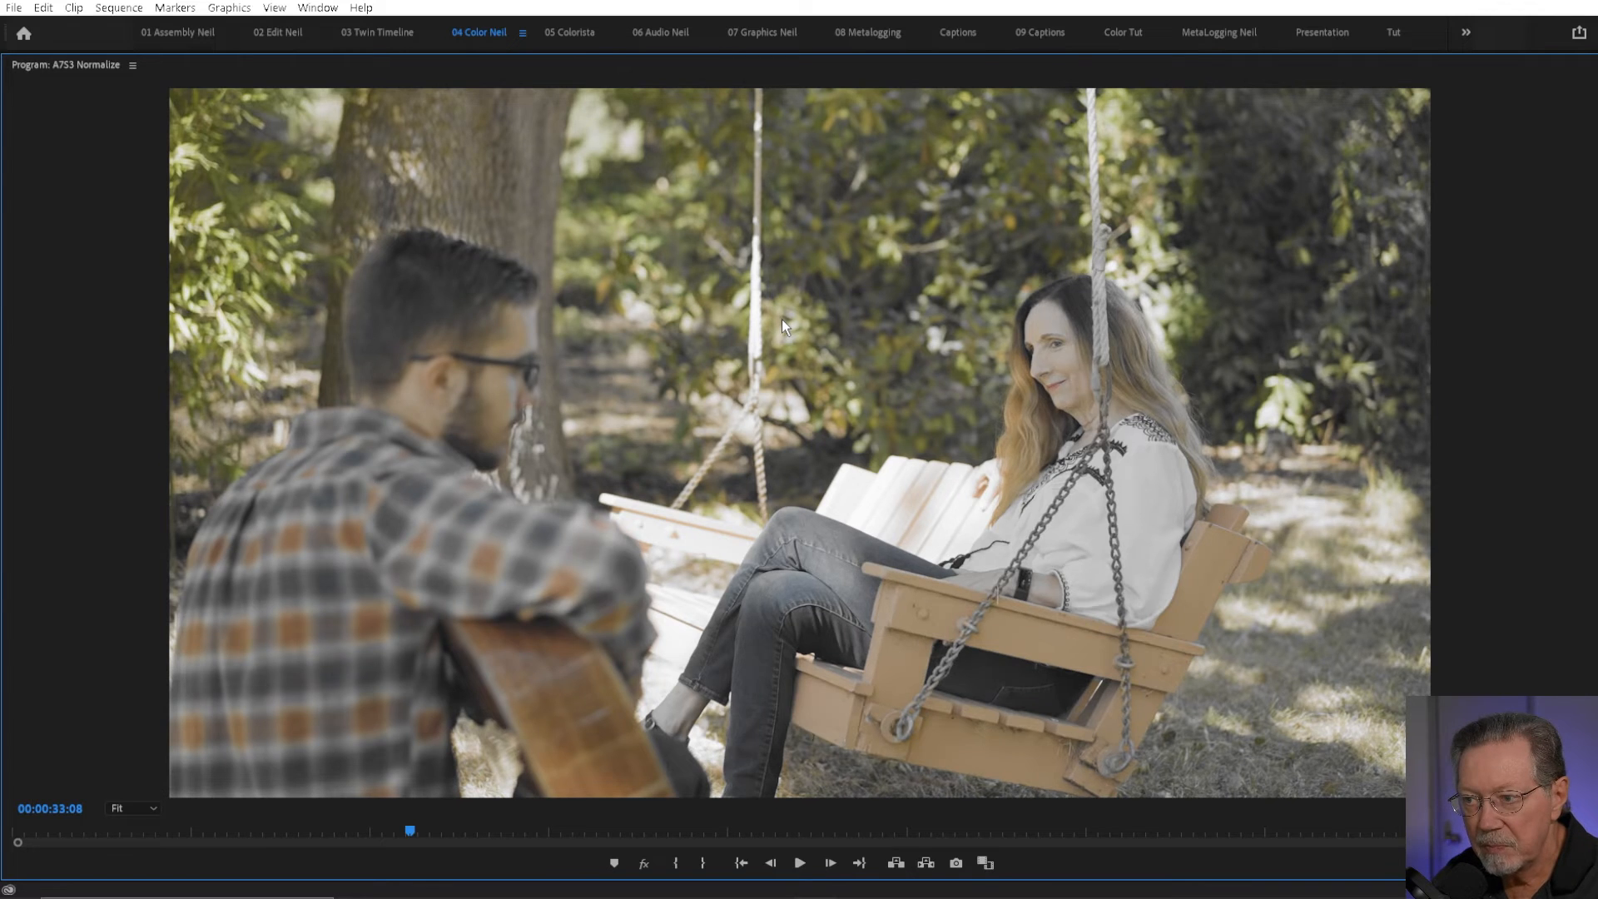
pyautogui.press('`')
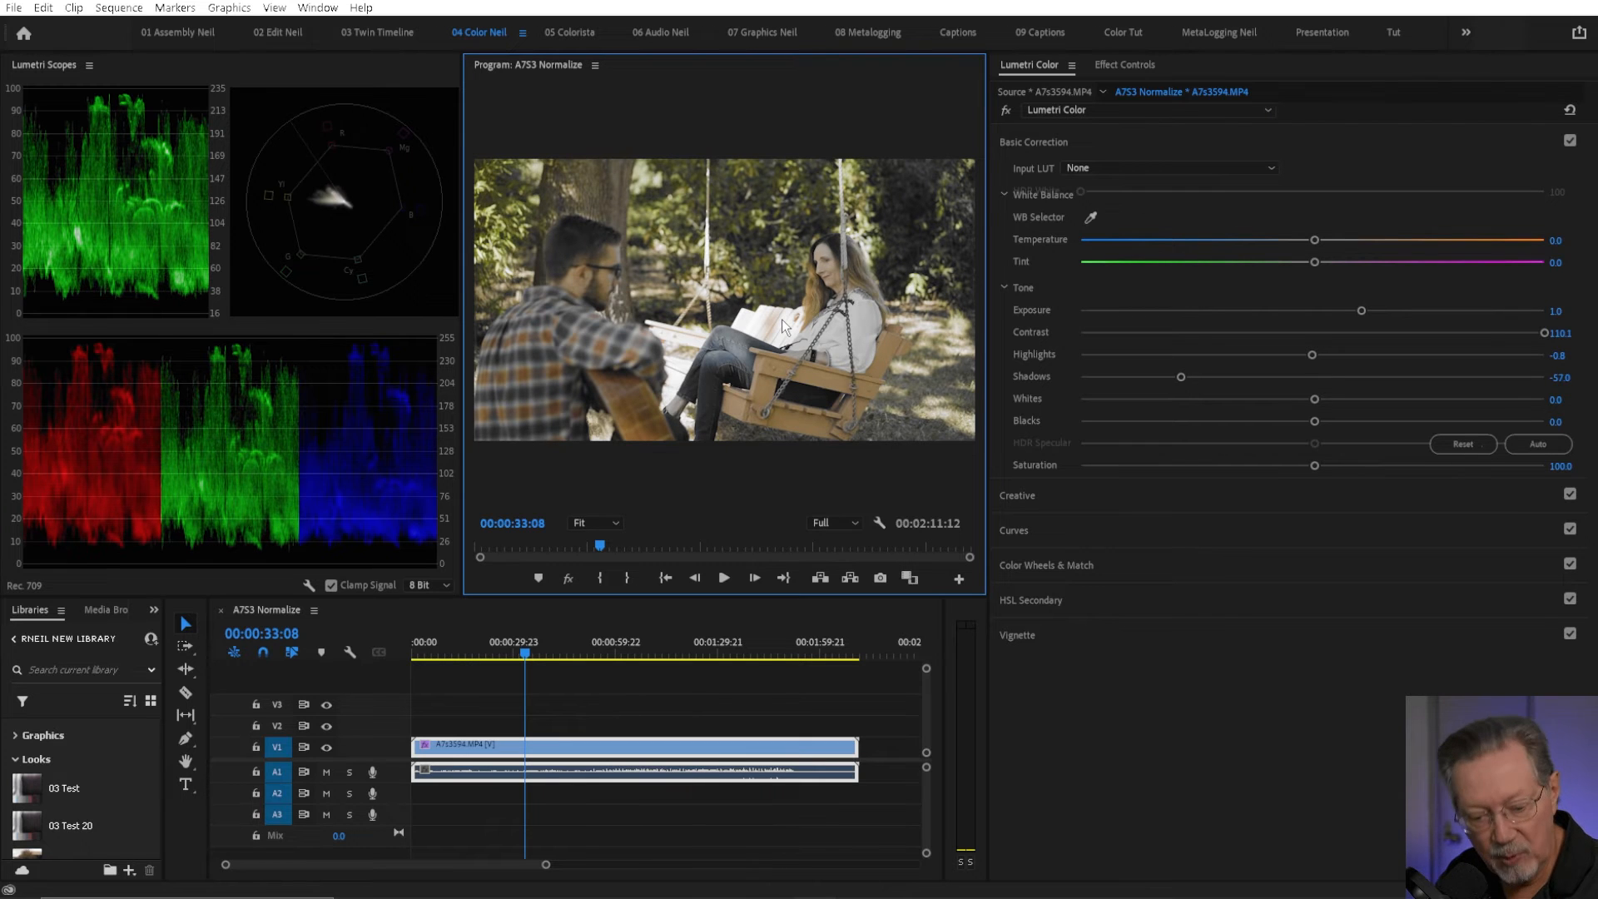
# Step: Compare the Highlights -0.8 and Shadows -57.0 adjustments on the enlarged frame with the effect off and on, and inspect the enlarged scopes
pyautogui.press('`')
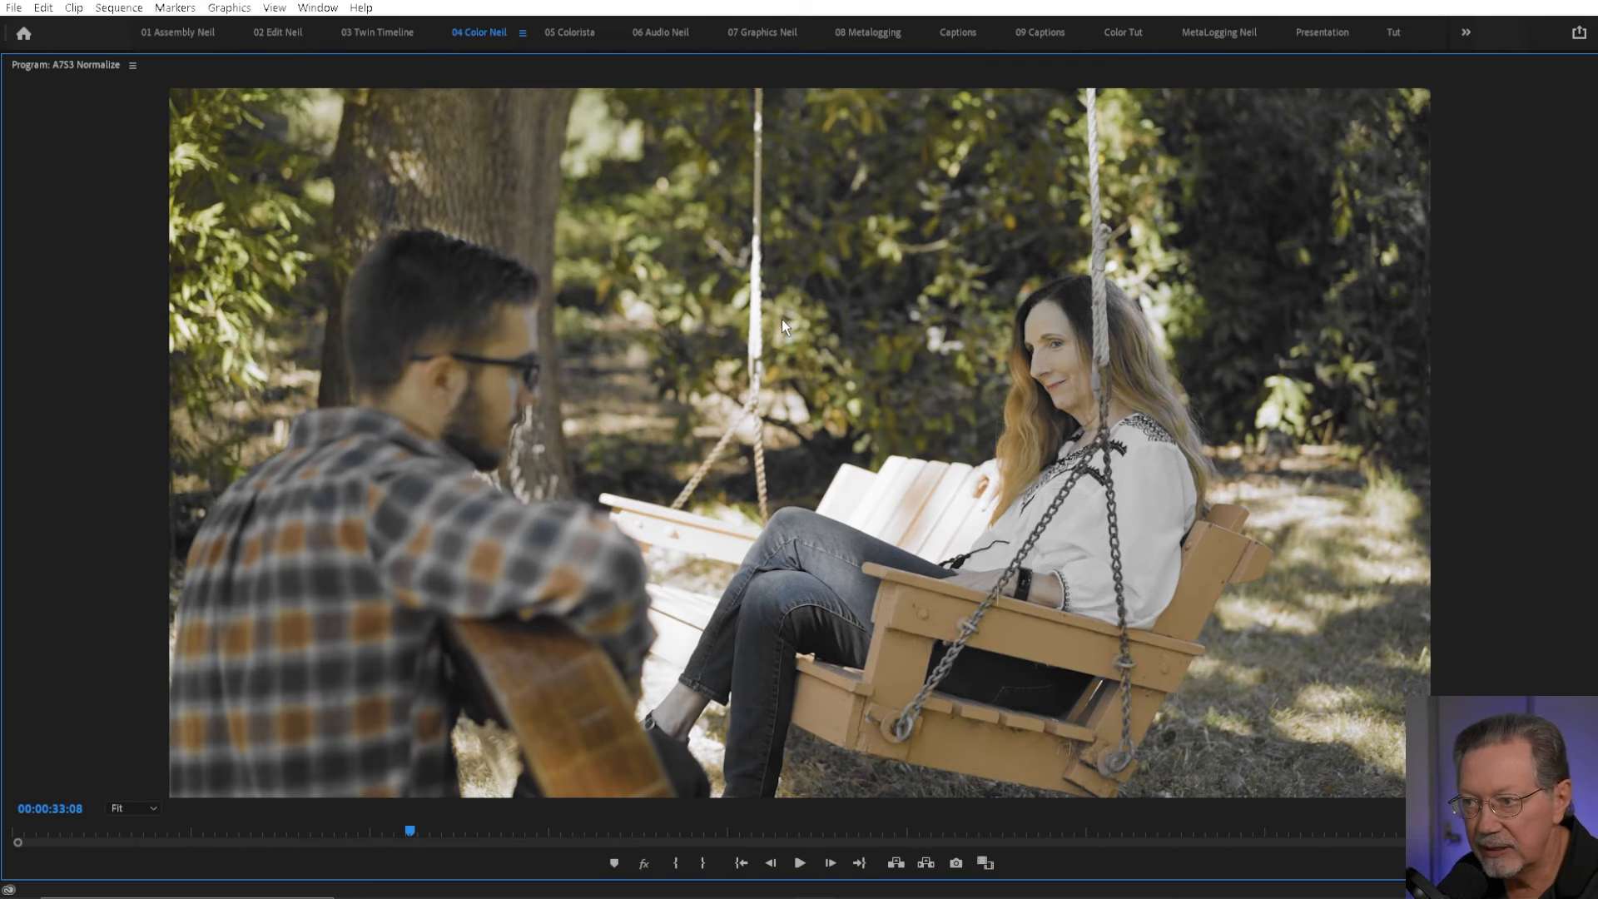
pyautogui.hotkey('shift', 'e')
pyautogui.hotkey('shift', 'e')
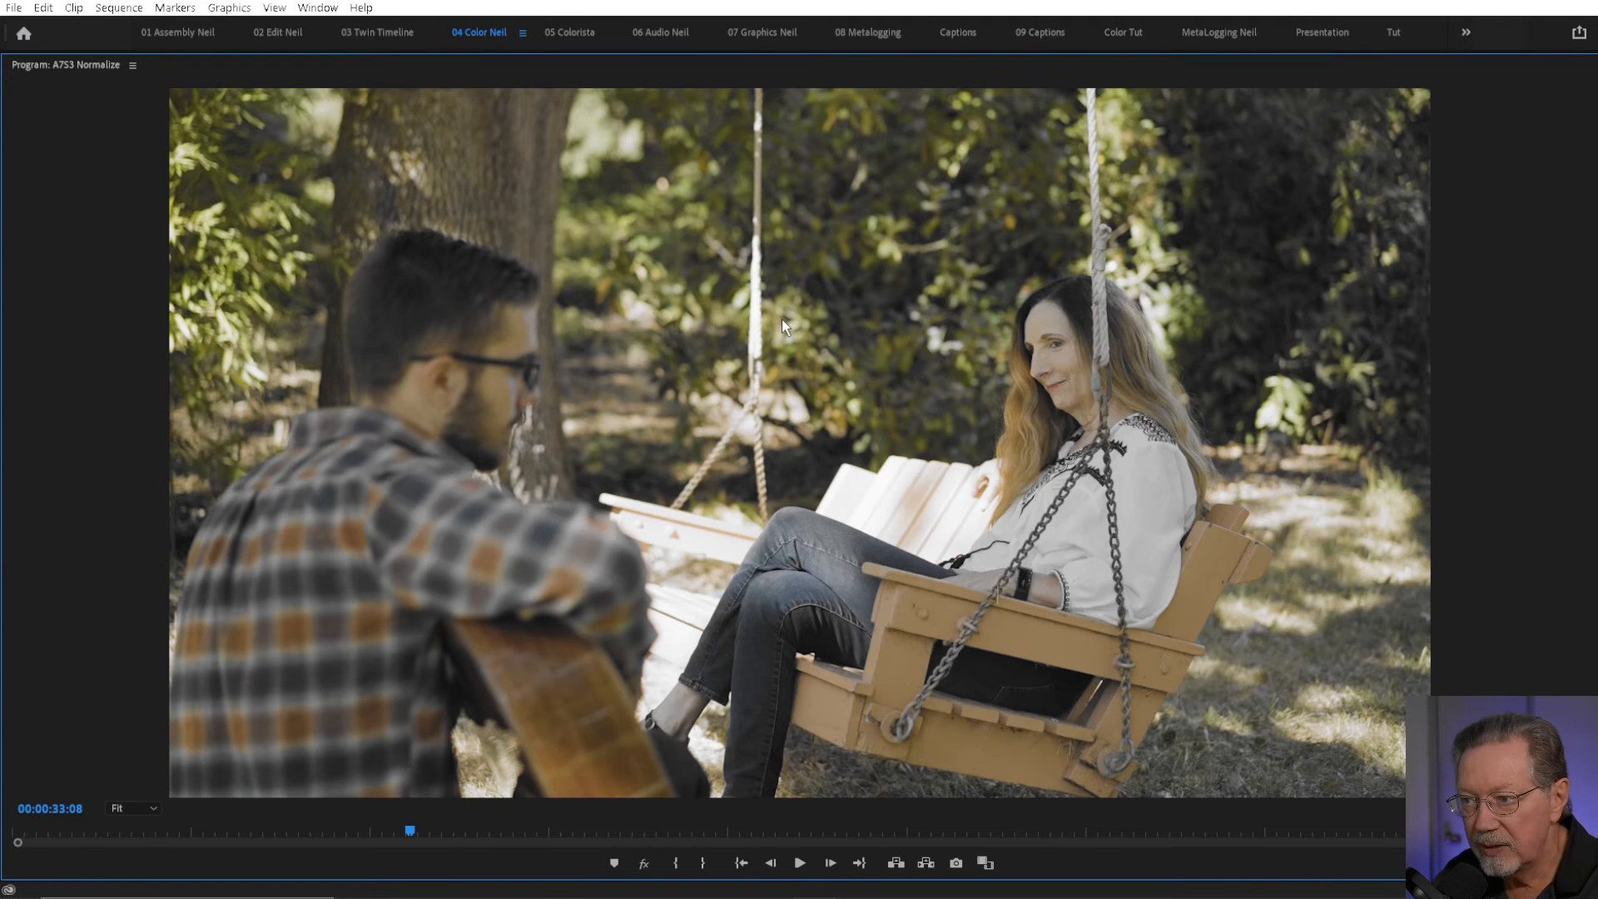
pyautogui.hotkey('shift', 'e')
pyautogui.hotkey('shift', 'e')
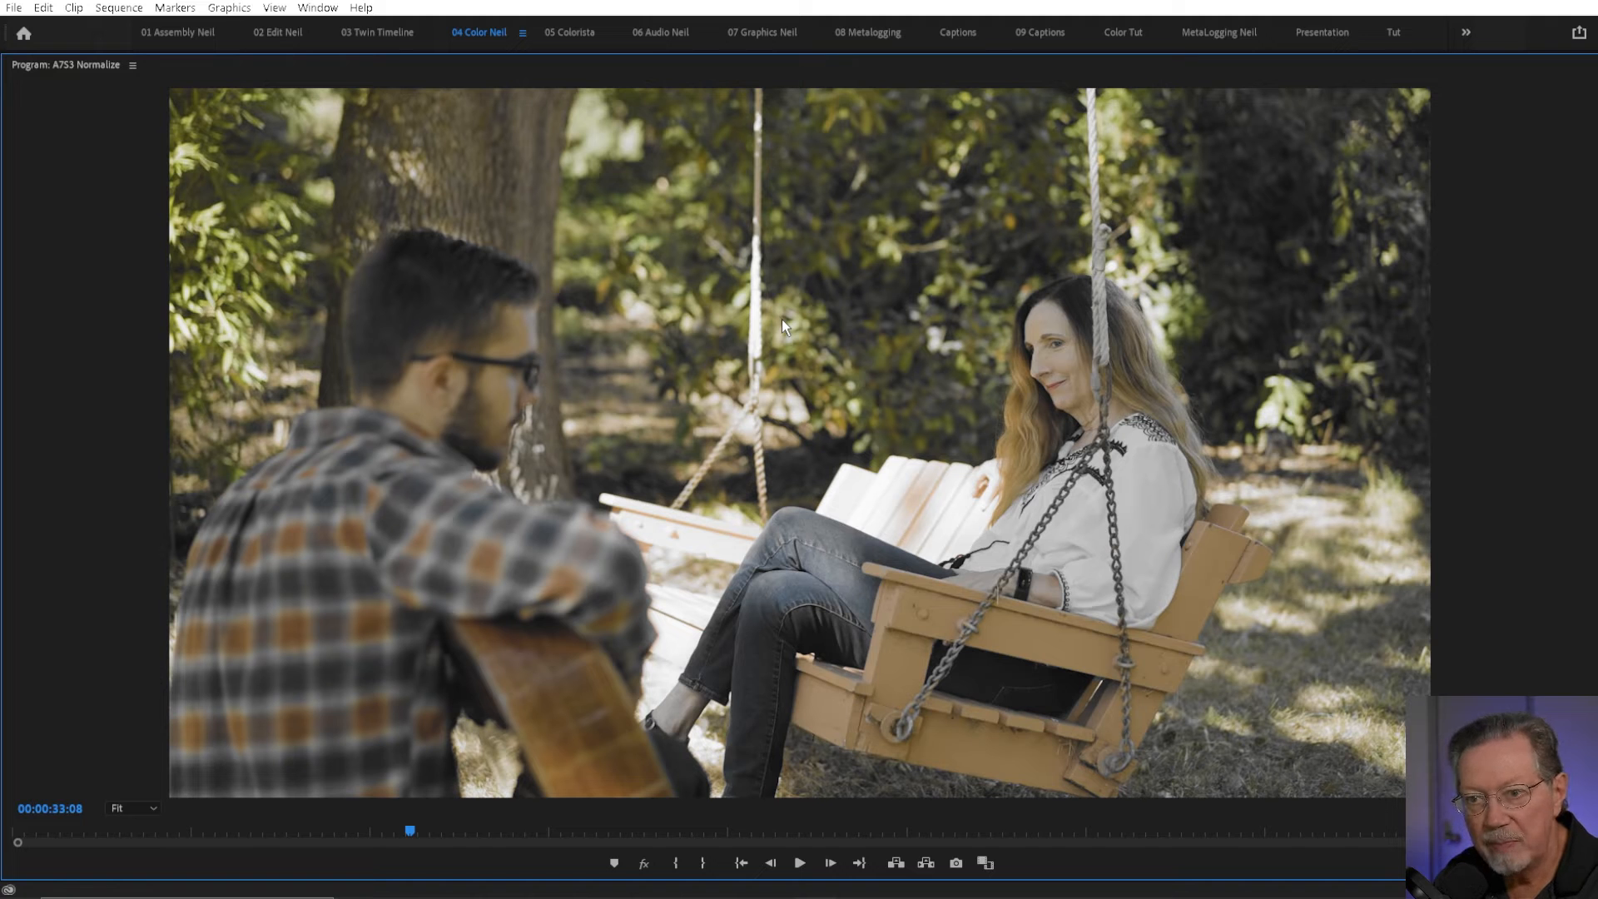
pyautogui.hotkey('shift', 'e')
pyautogui.hotkey('shift', 'e')
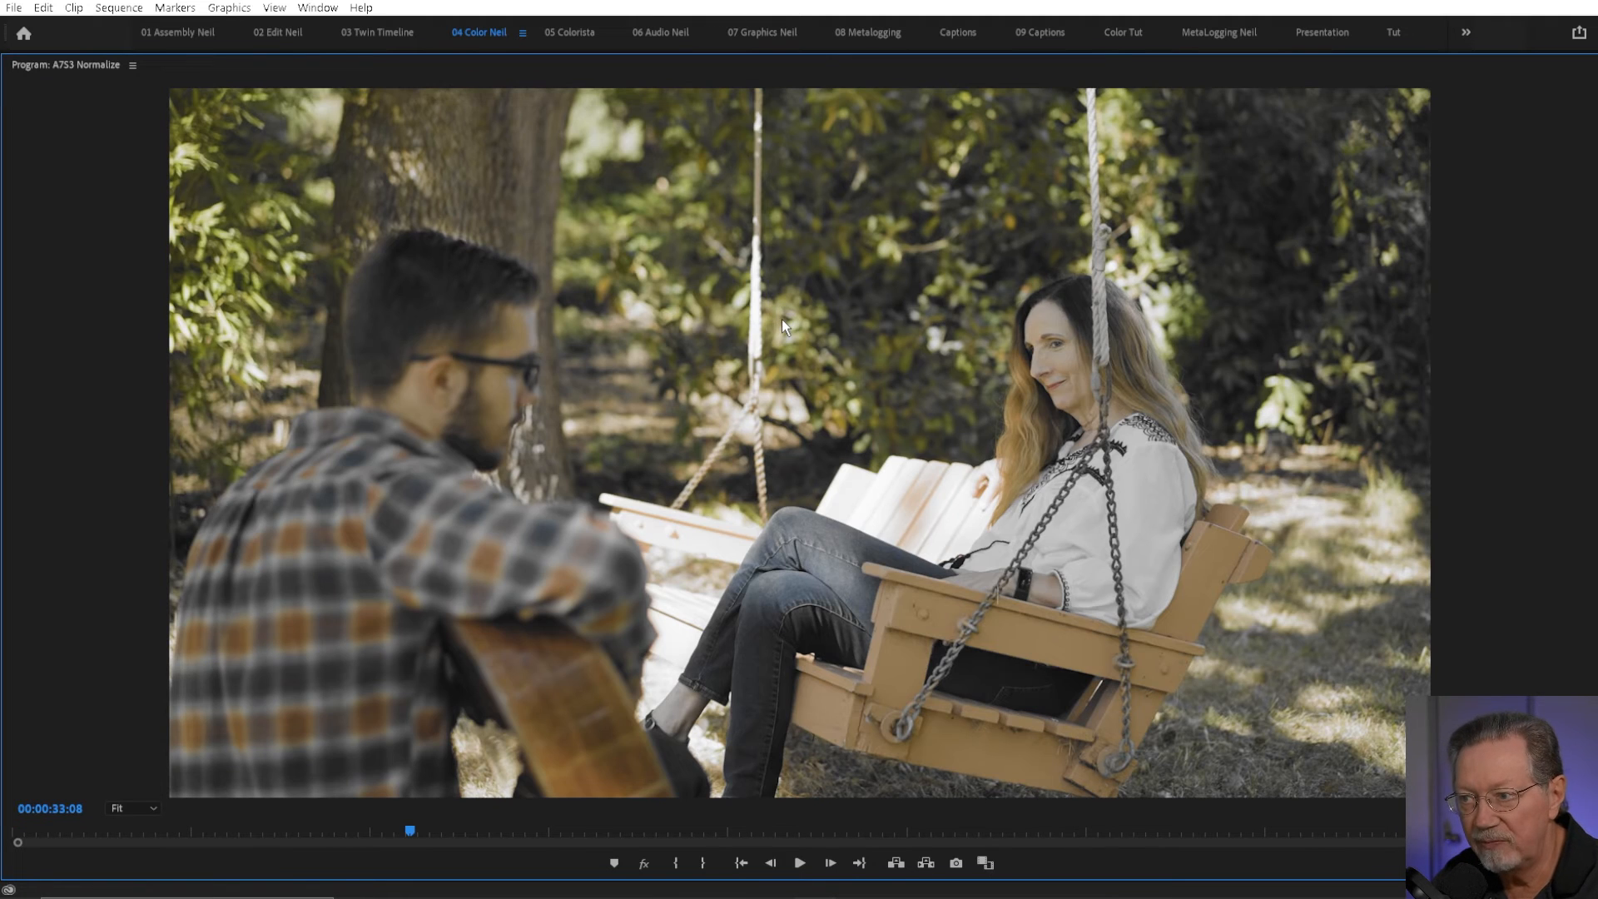
pyautogui.press('`')
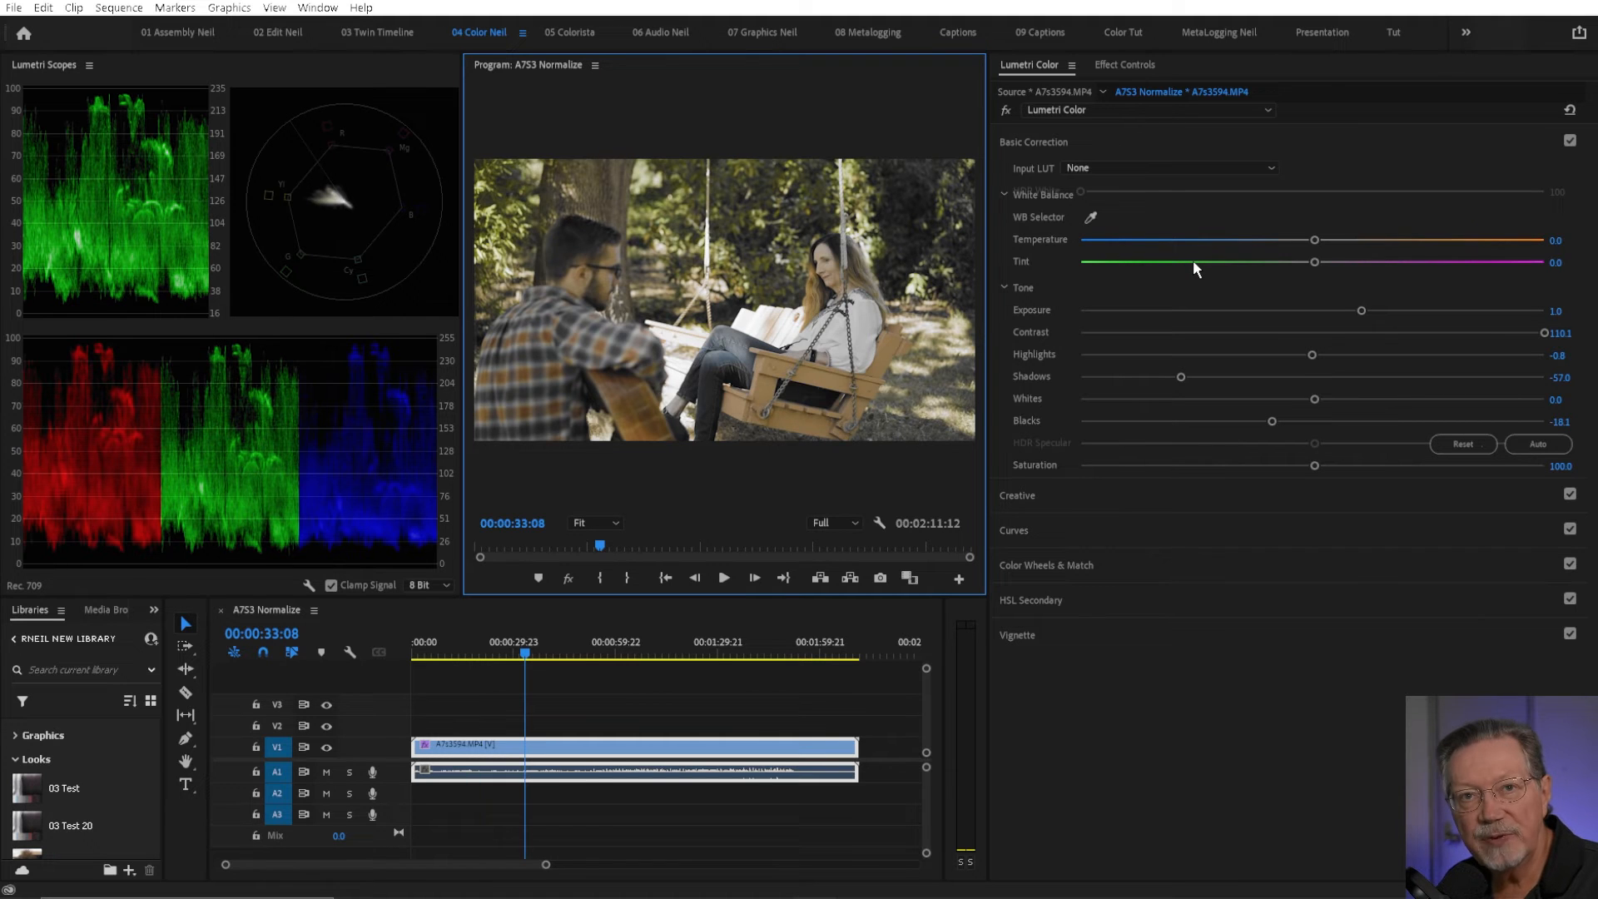
pyautogui.press('`')
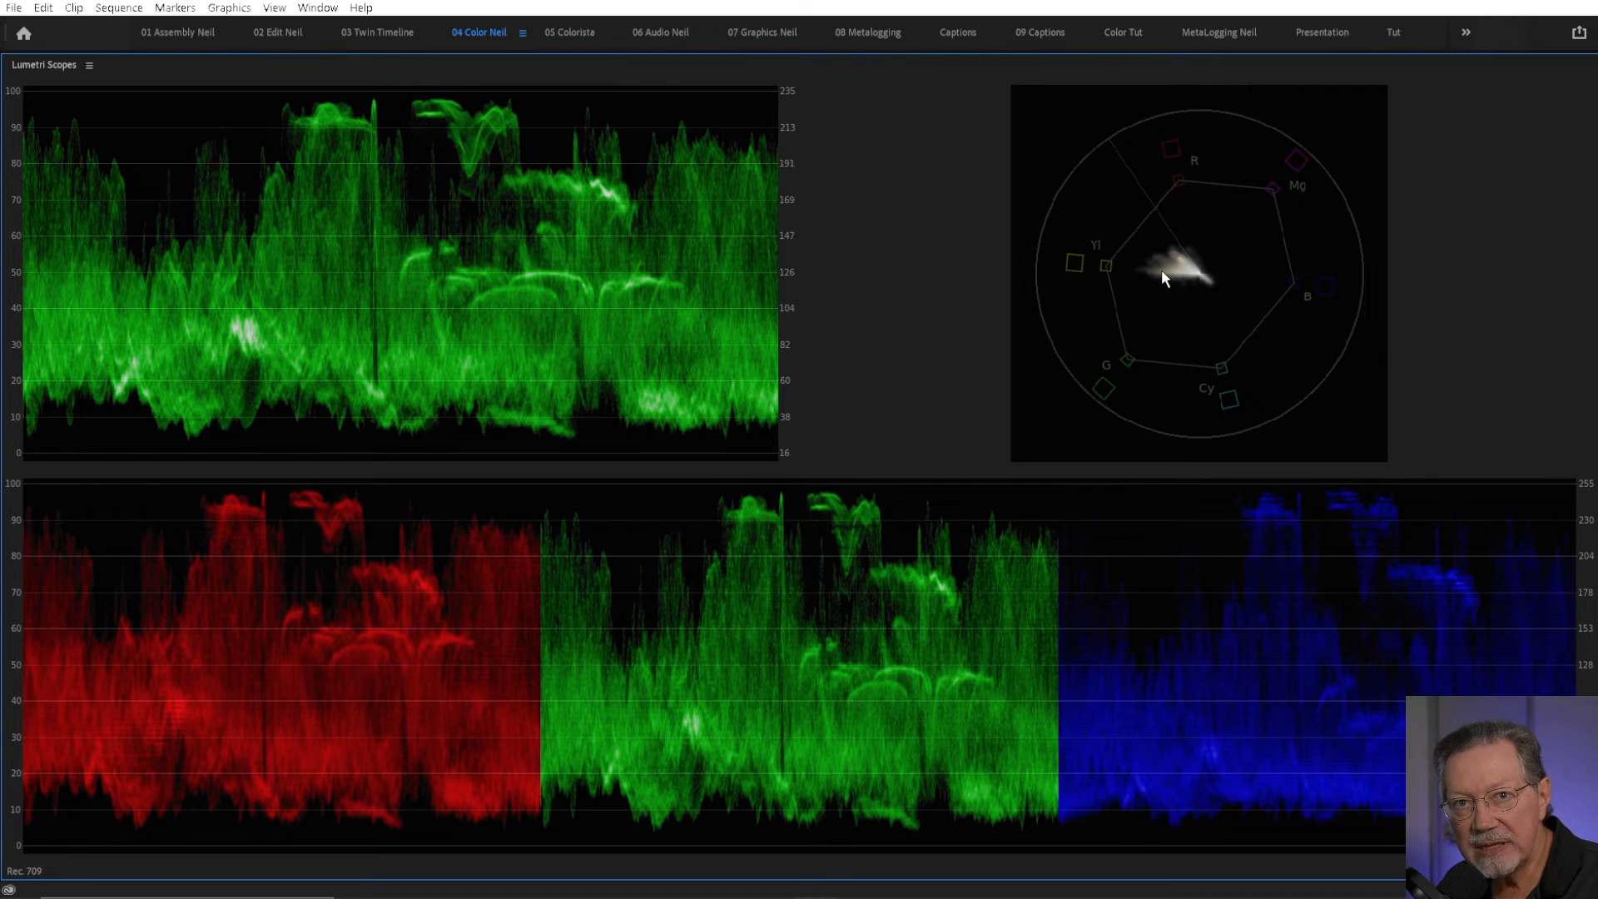
pyautogui.press('`')
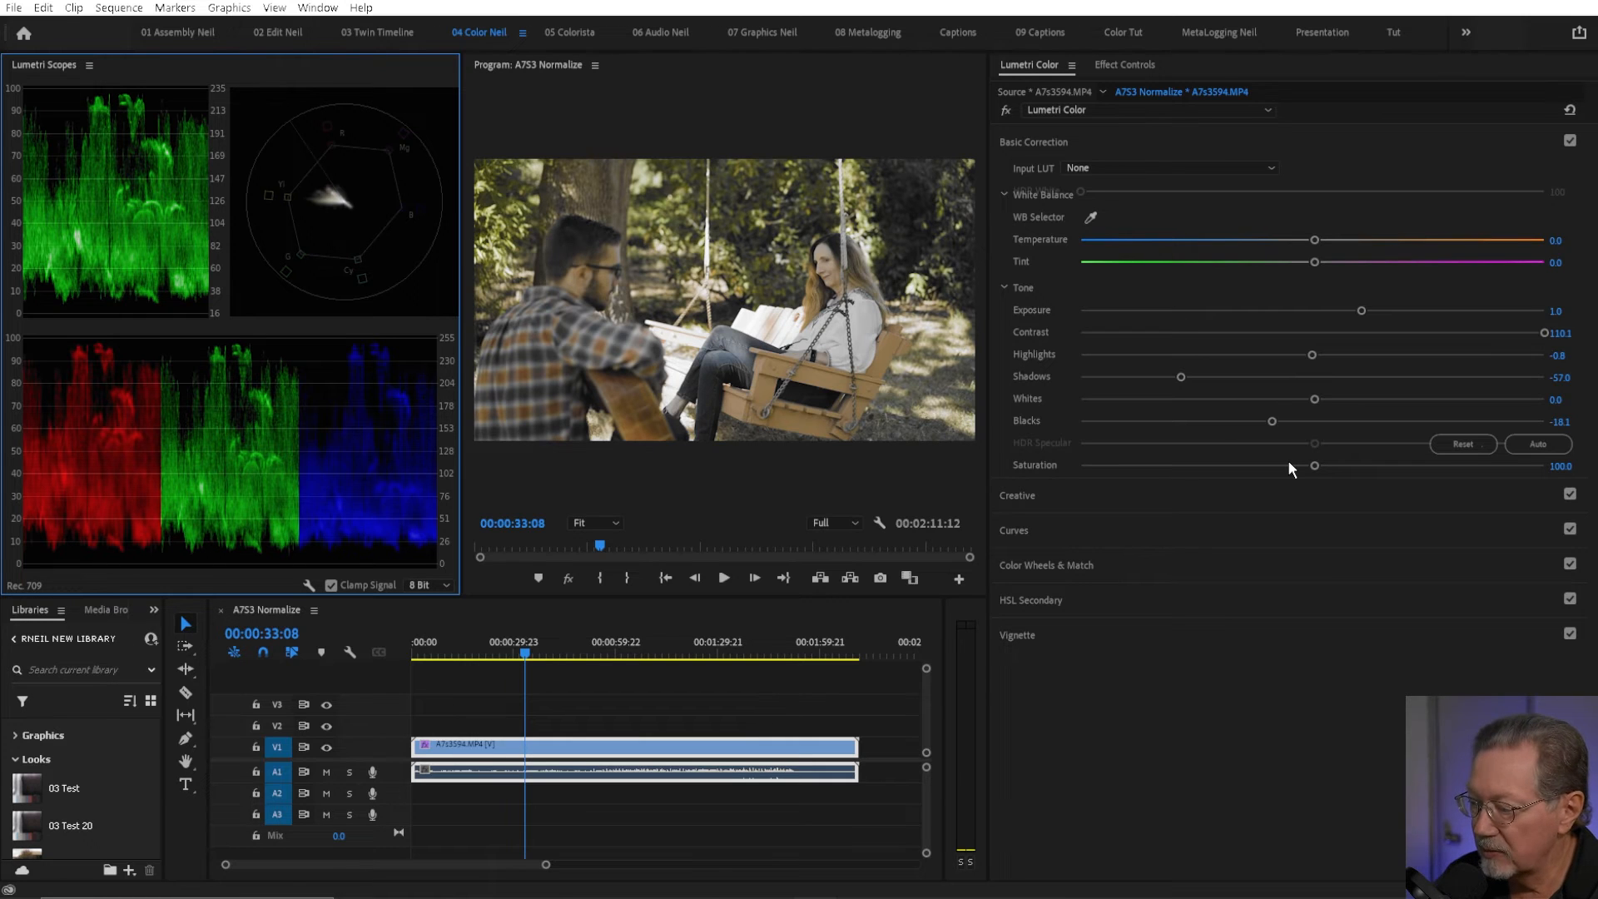
# Step: Raise the Basic Correction Saturation to 127.8
pyautogui.scroll(5, 1289, 464)
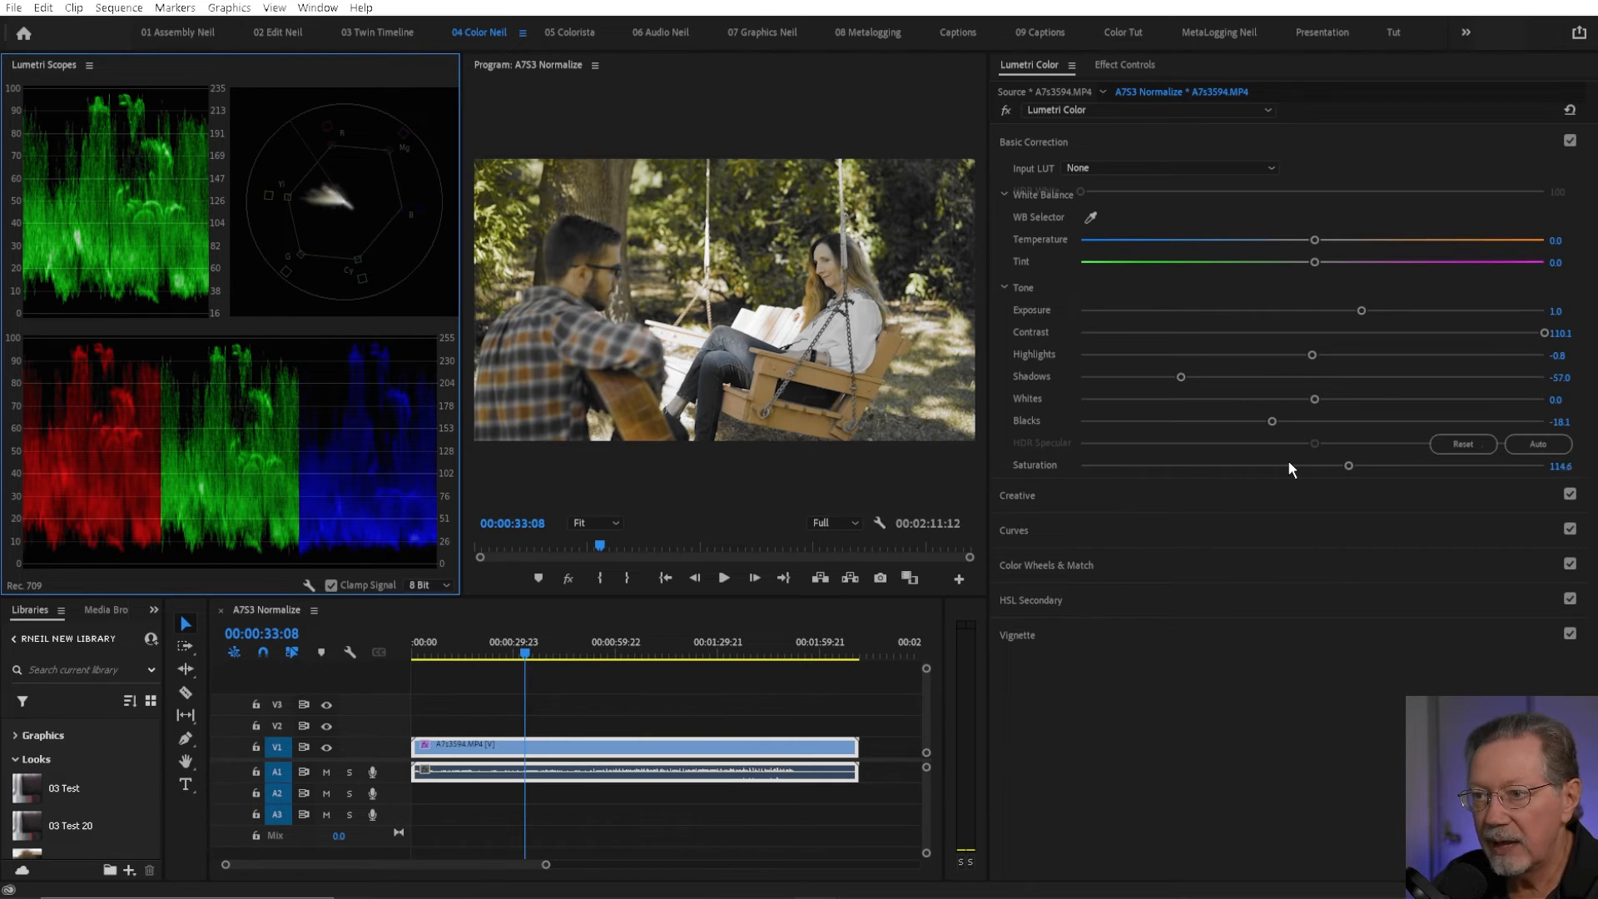
pyautogui.scroll(3, 1288, 463)
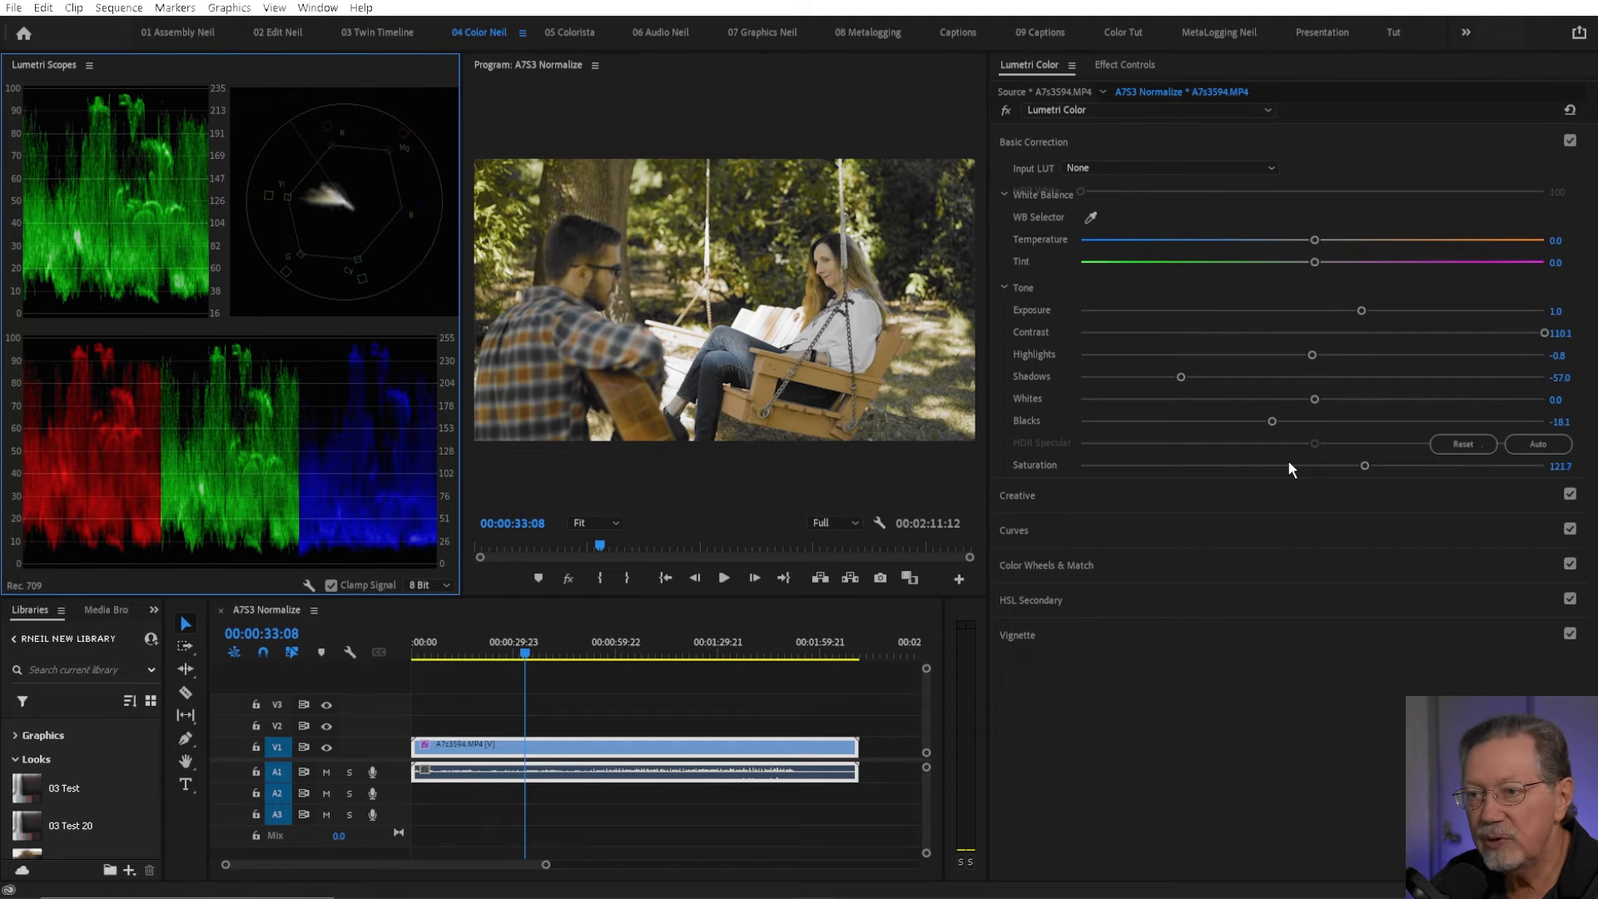
pyautogui.scroll(4, 1288, 464)
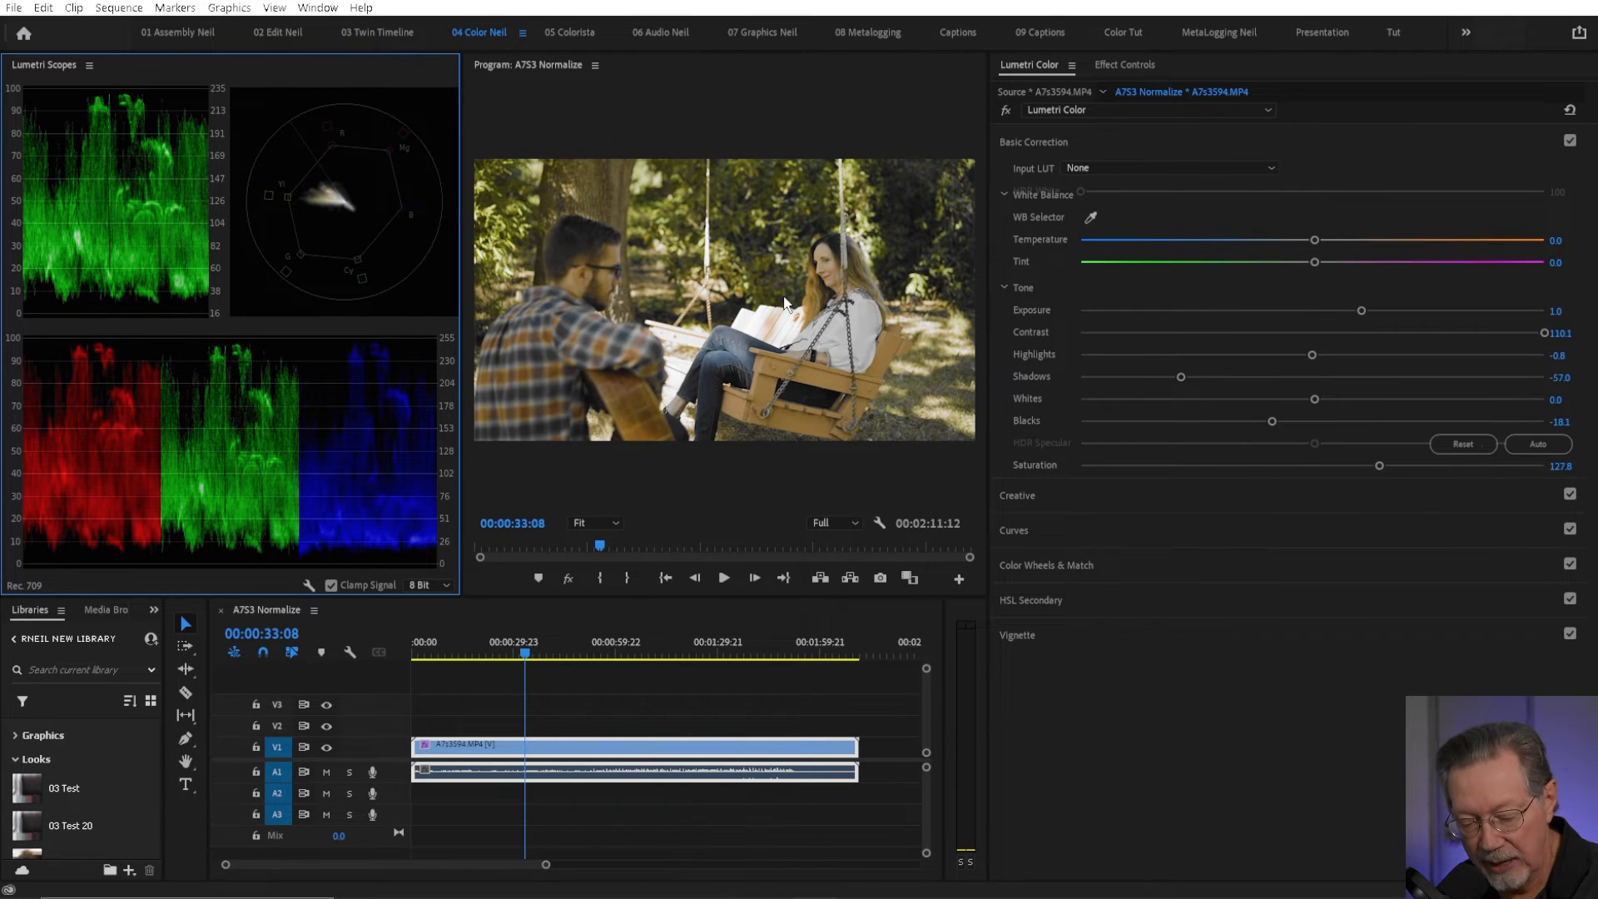
# Step: Compare the enlarged program frame with the effect off and on, save the project, and examine the enlarged scopes
pyautogui.press('`')
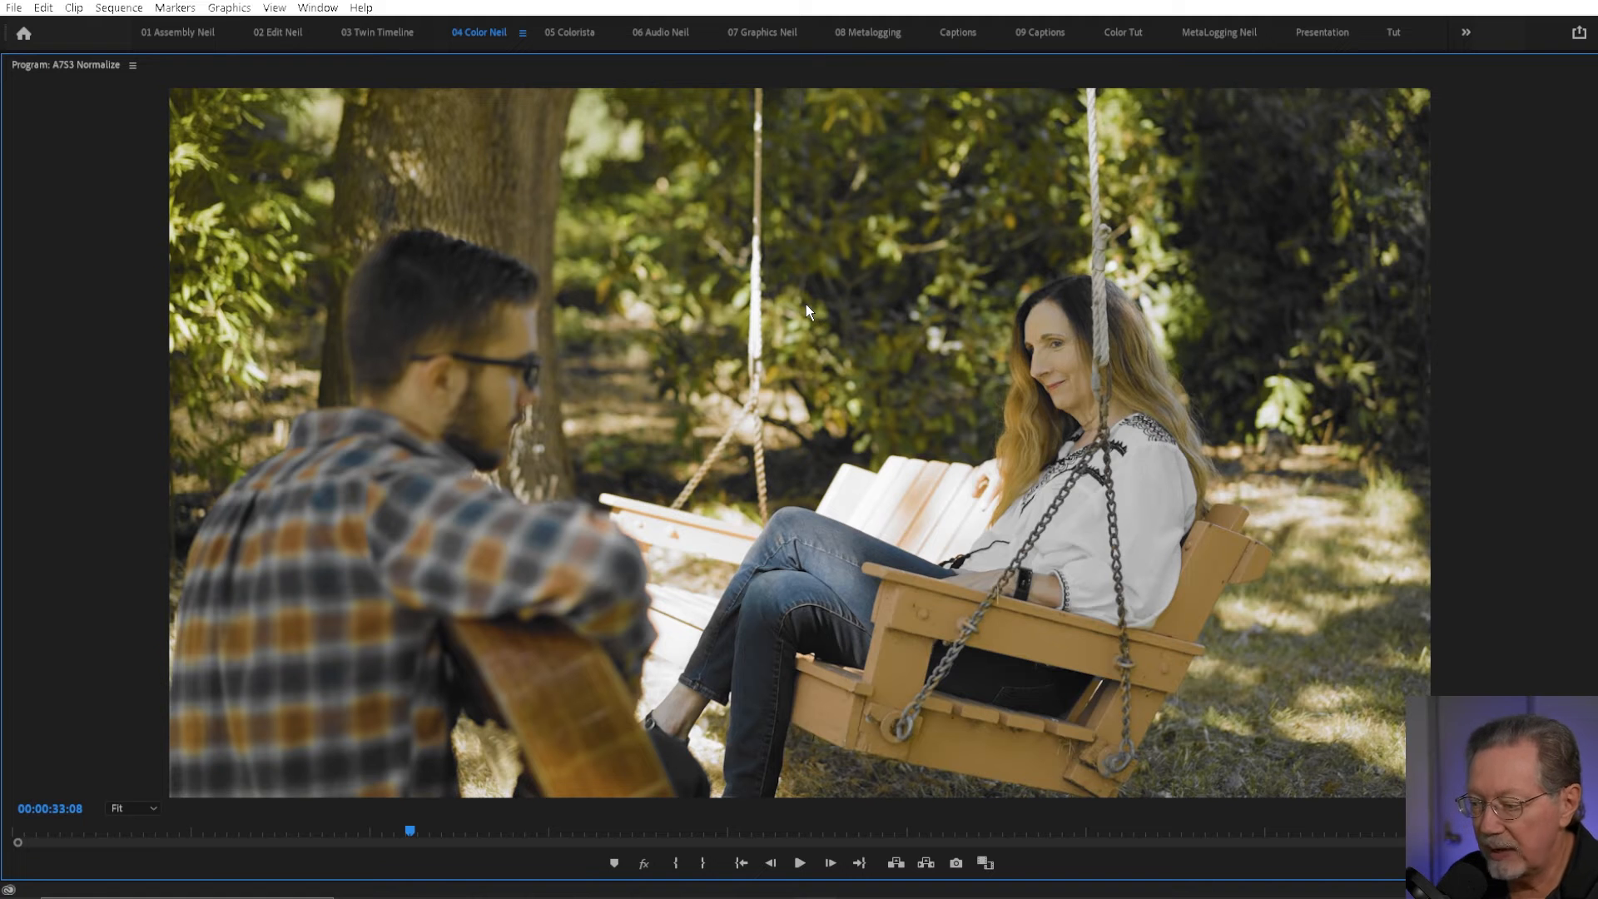
pyautogui.hotkey('shift', 'e')
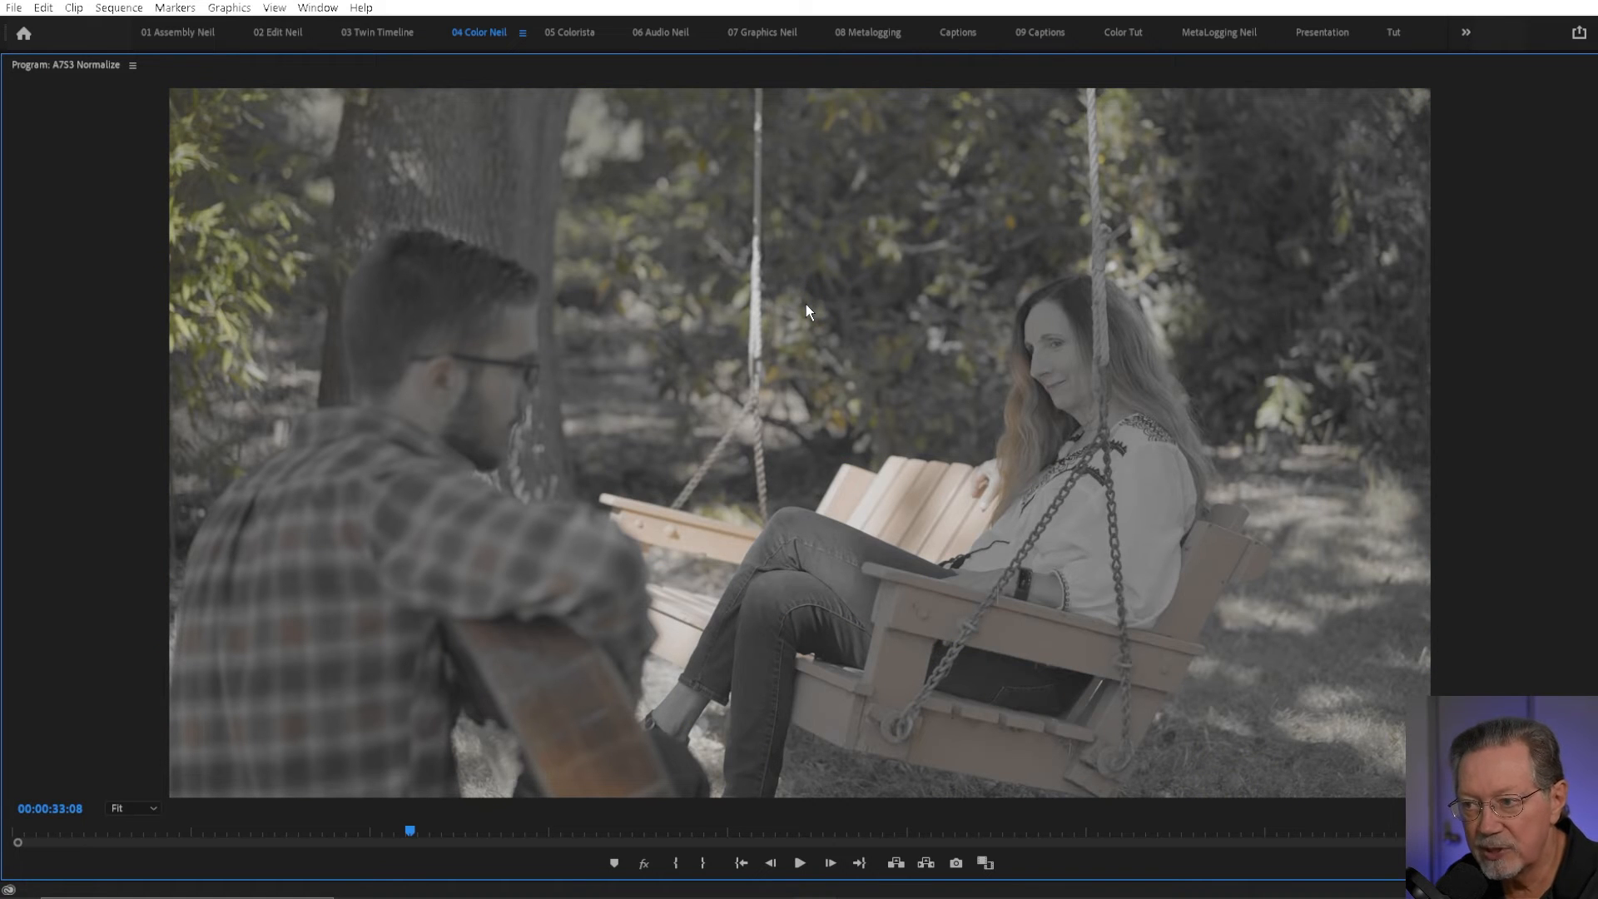
pyautogui.hotkey('shift', 'e')
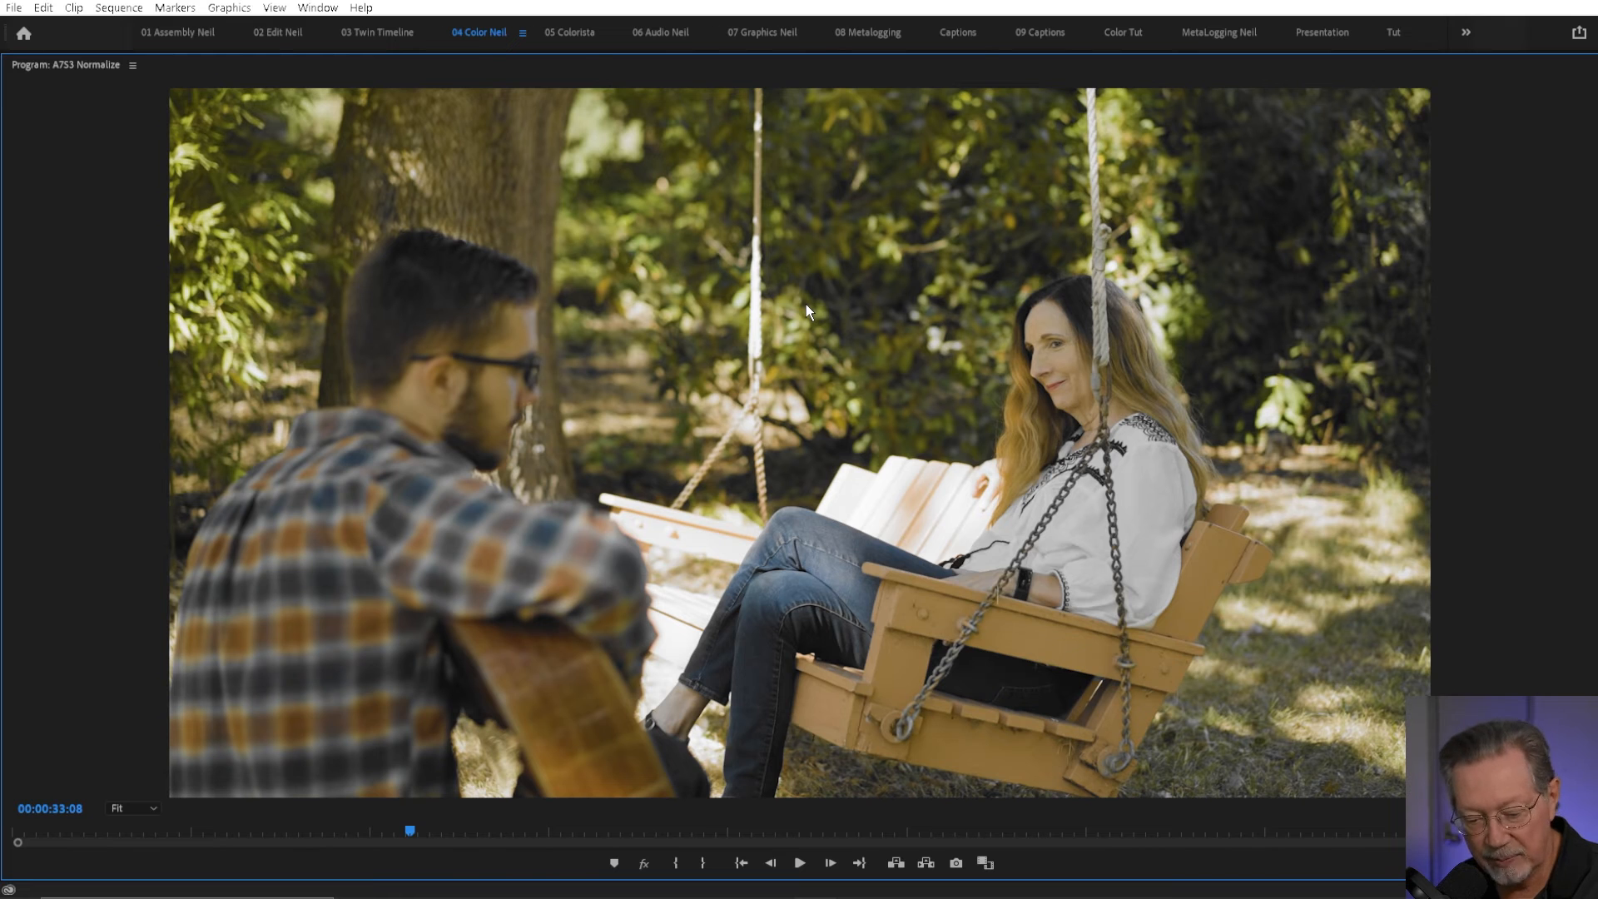
pyautogui.press('`')
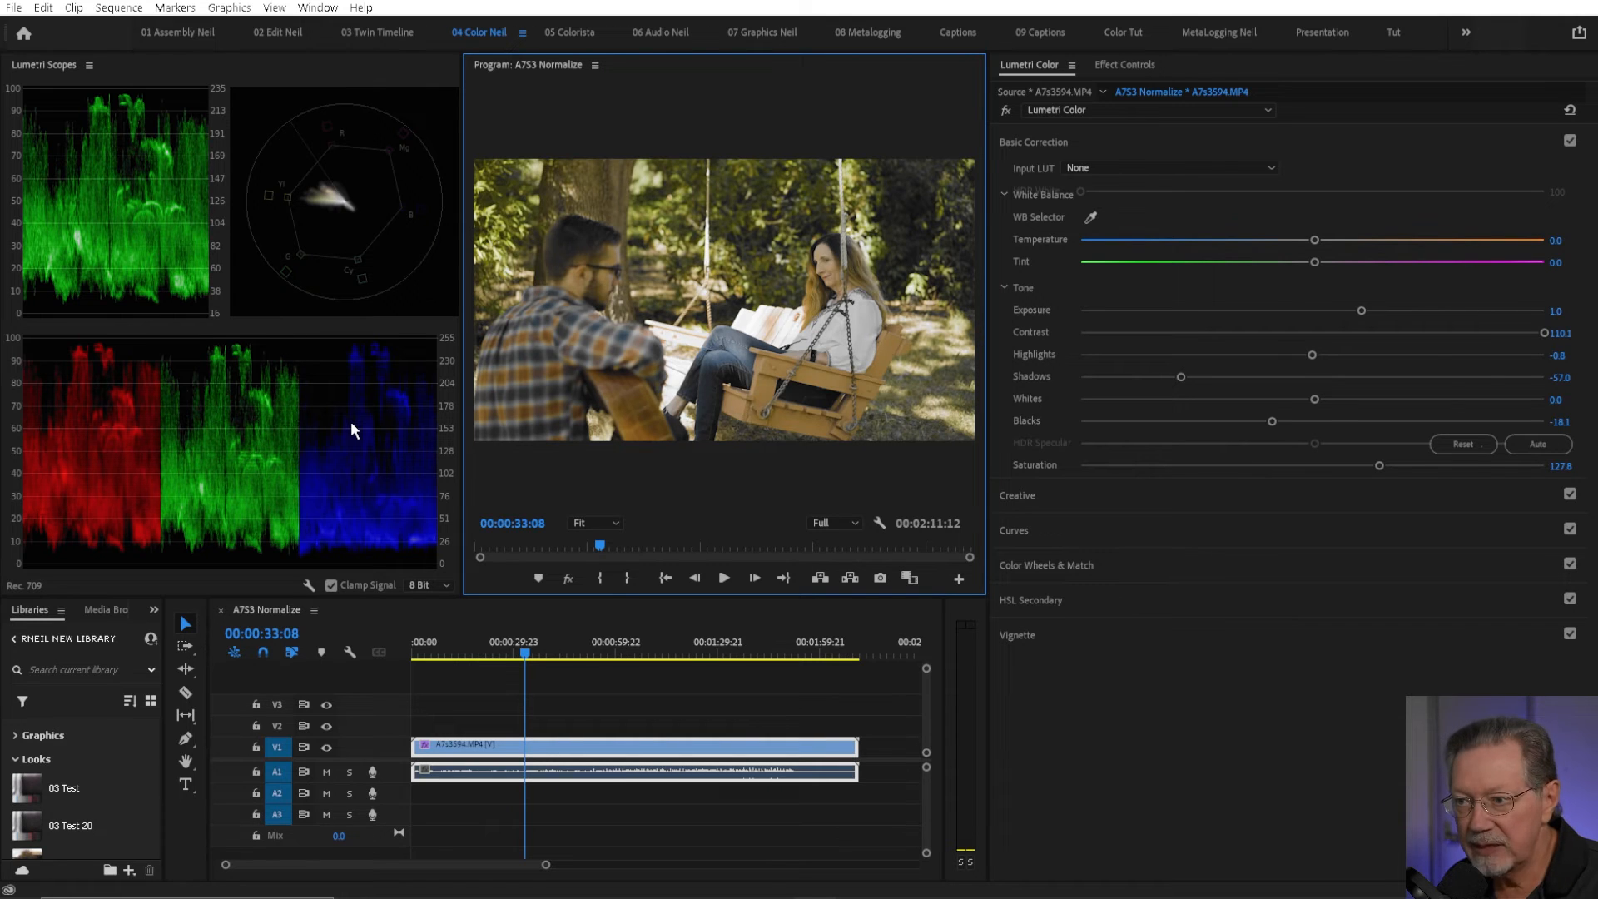
pyautogui.hotkey('ctrl', 's')
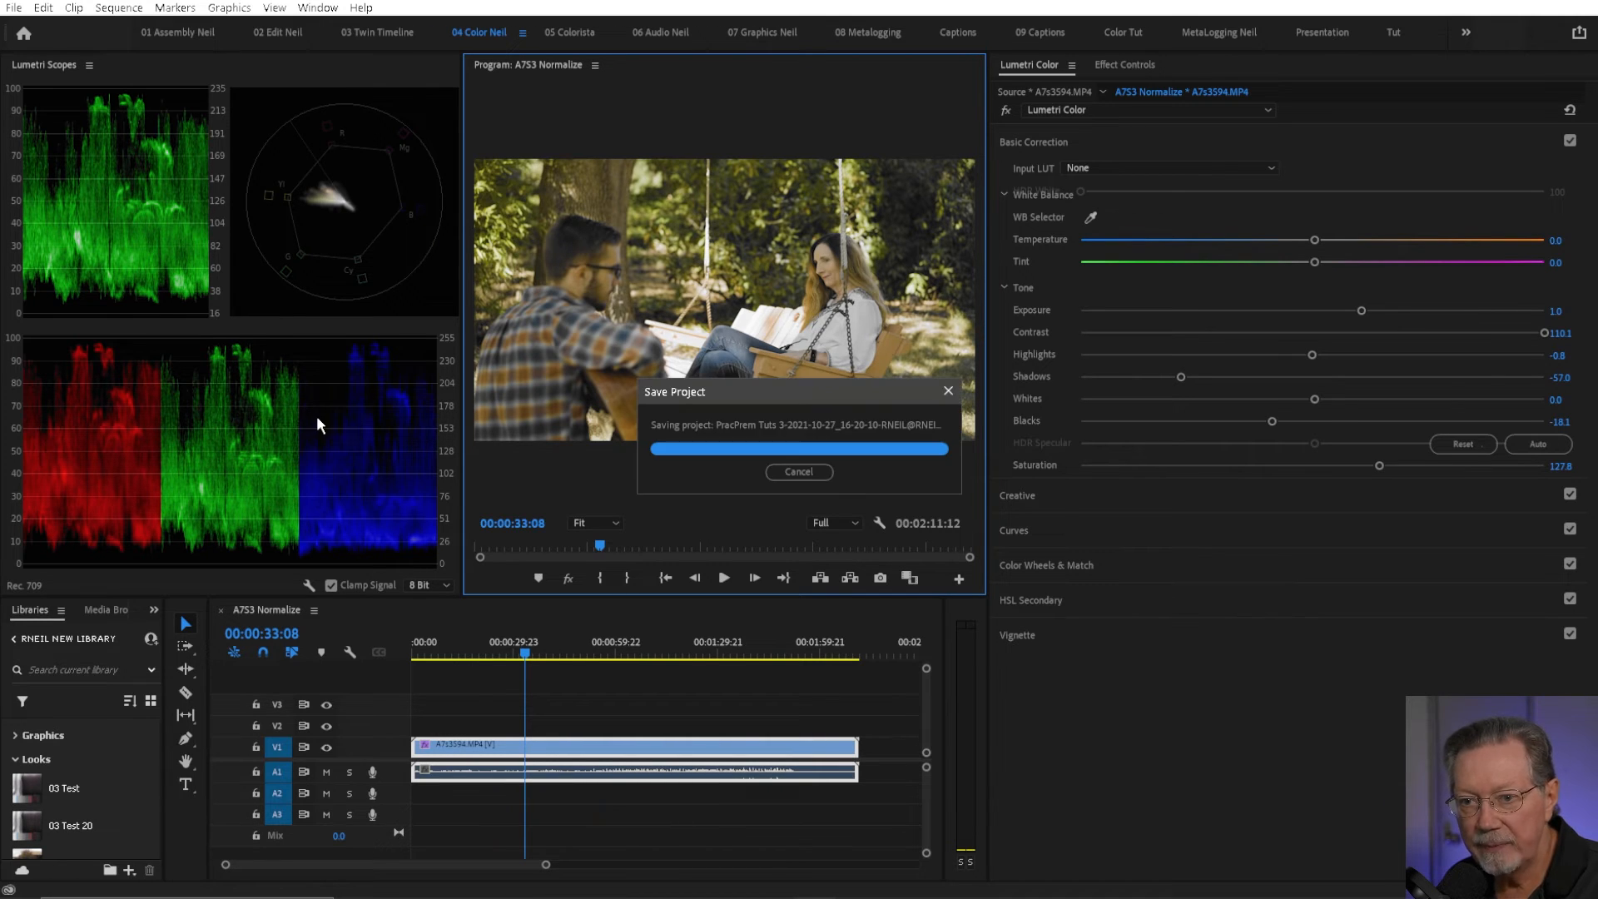
pyautogui.press('`')
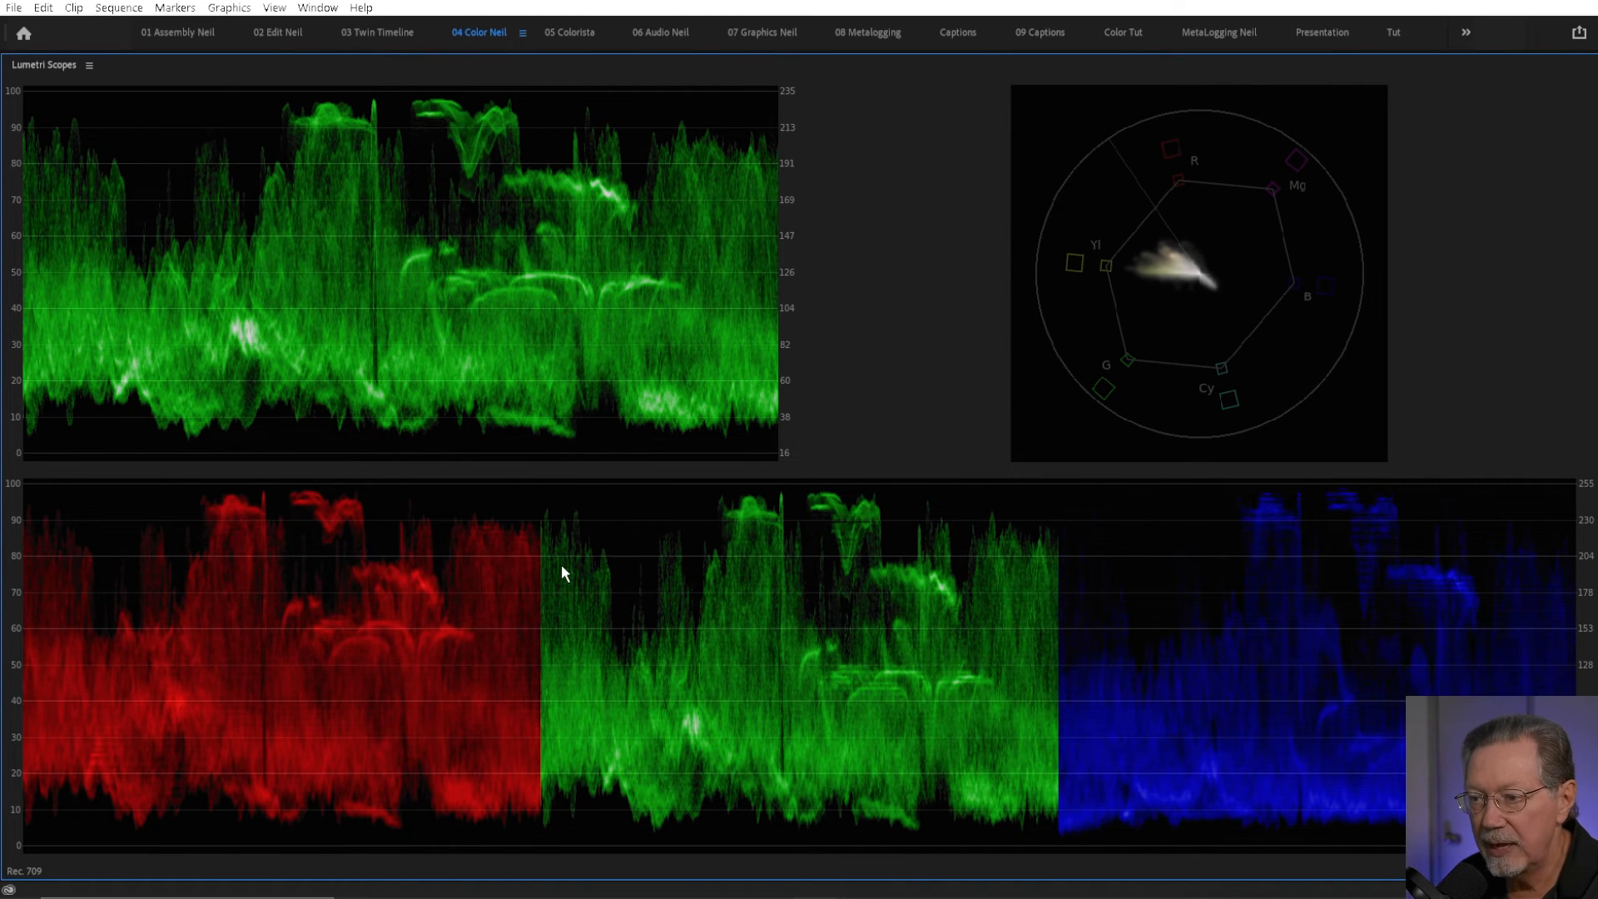
pyautogui.press('`')
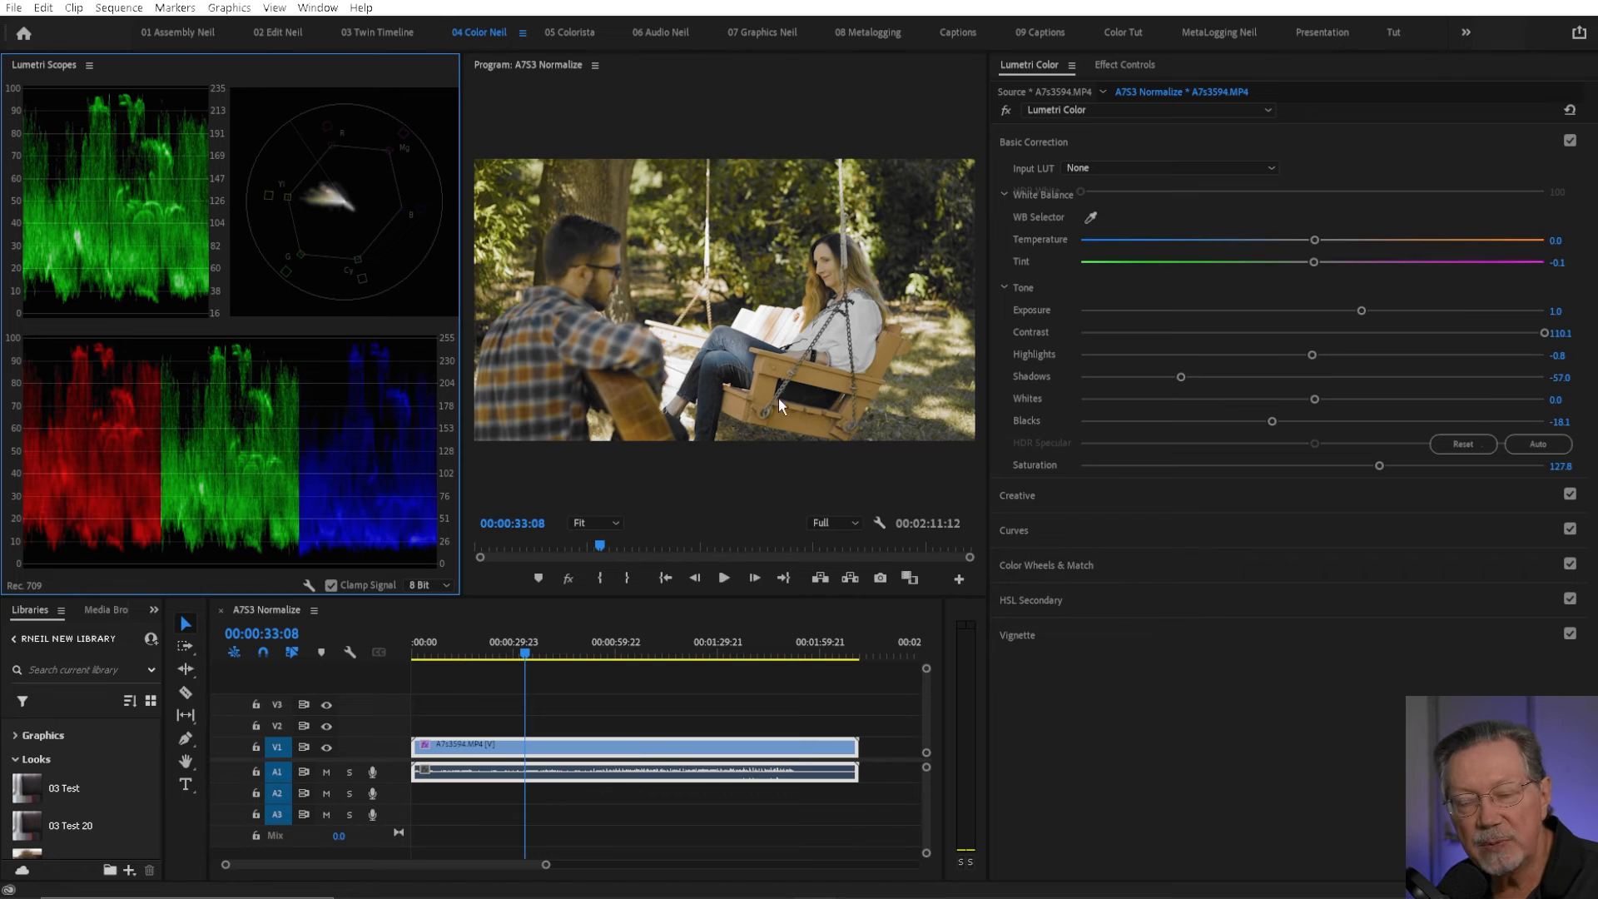
# Step: Try lowering the highlight end of the red RGB curve and pulling in the highlight end of the blue curve, and return to Basic Correction
pyautogui.click(1014, 530)
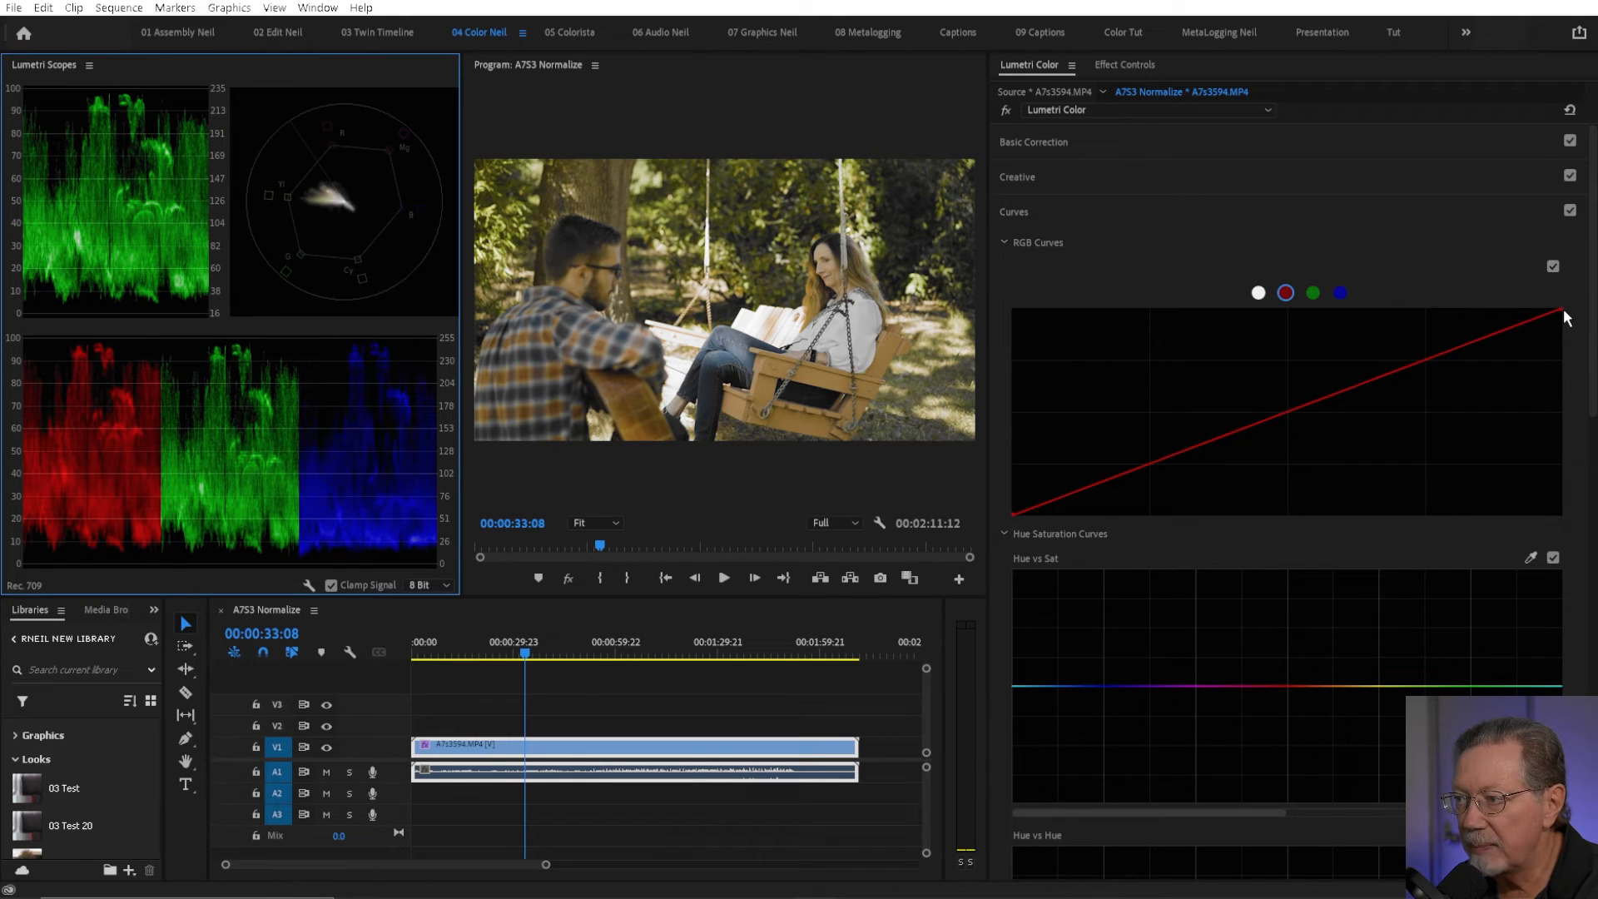
pyautogui.moveTo(1565, 316); pyautogui.dragTo(1566, 335)
pyautogui.click(1340, 293)
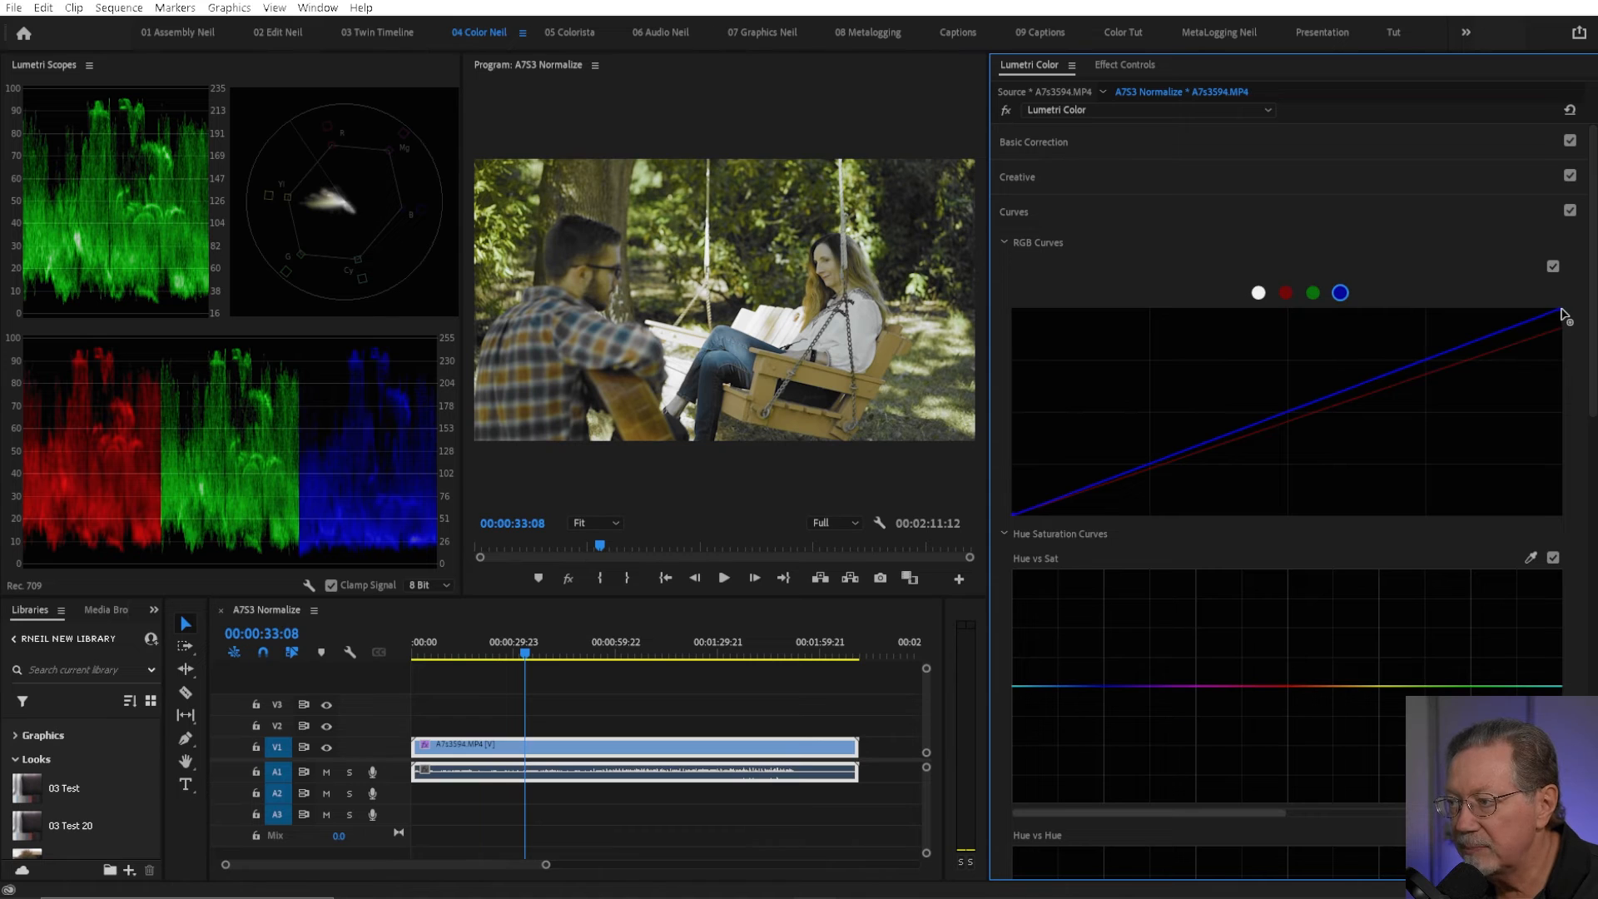
pyautogui.moveTo(1562, 315); pyautogui.dragTo(1528, 305)
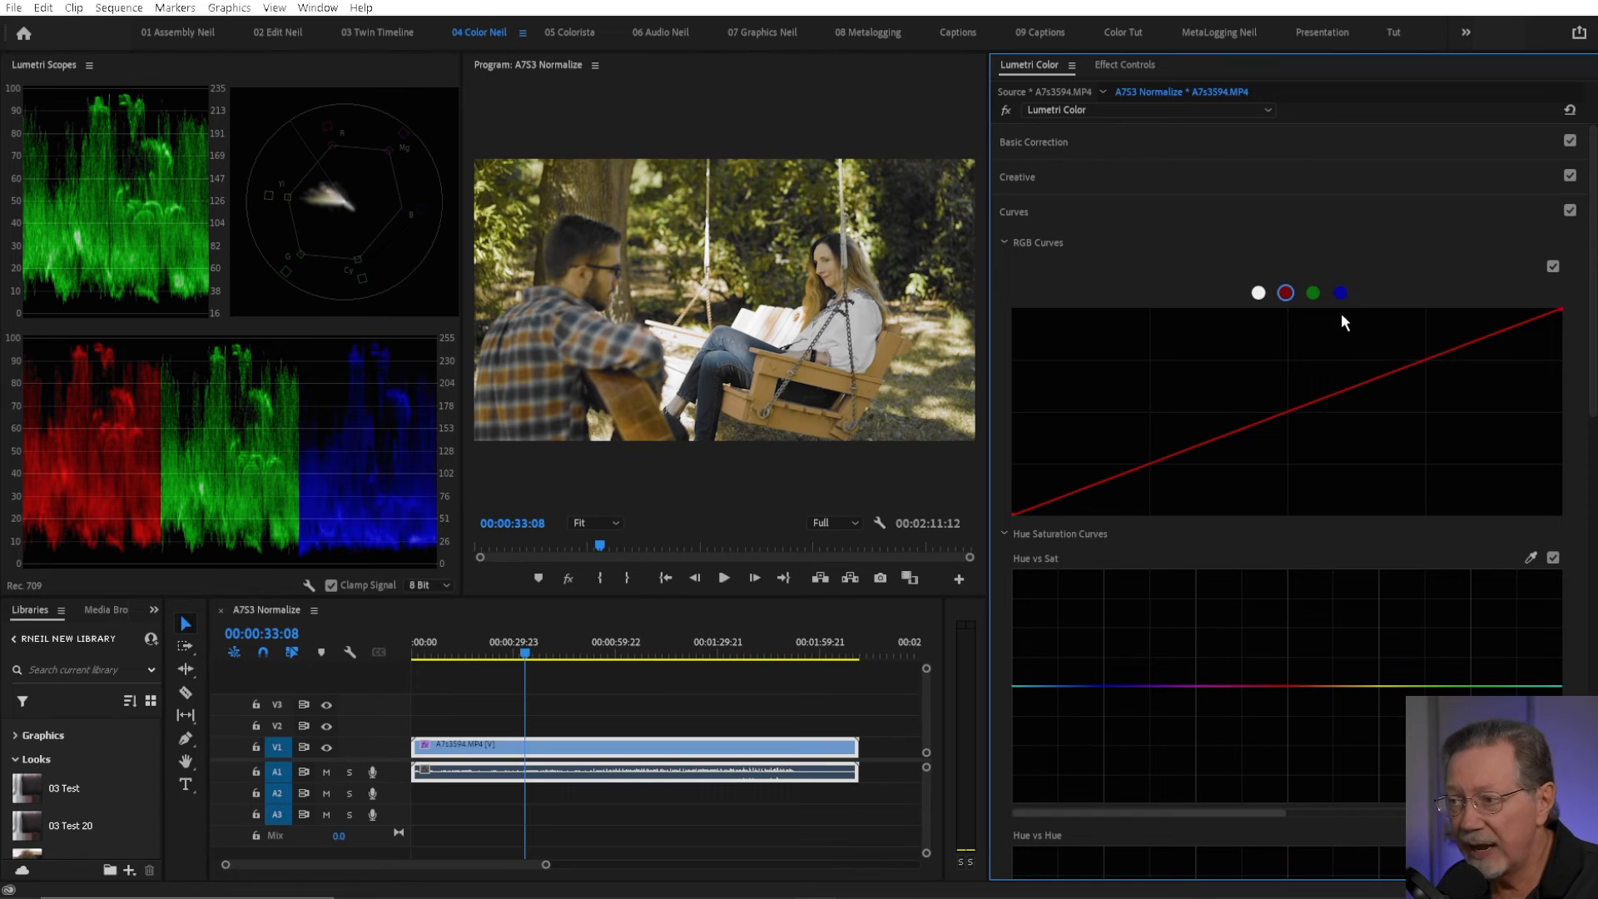
pyautogui.click(1138, 211)
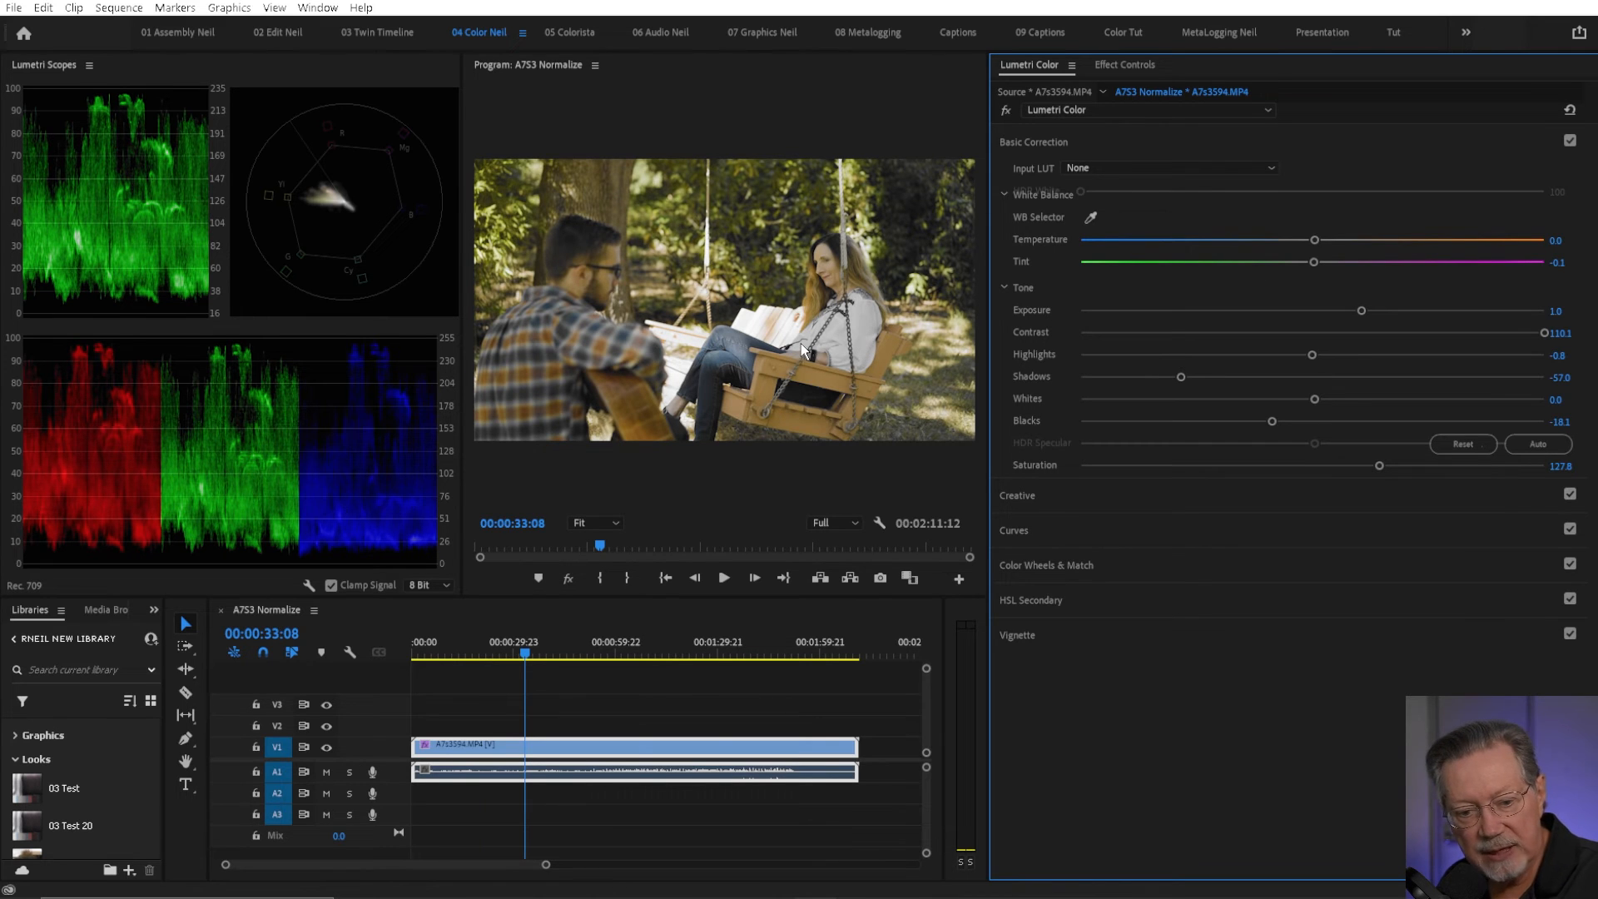
# Step: Examine the enlarged program frame before and after the Creative shadow and highlight tints, and check the result on the enlarged scopes
pyautogui.press('`')
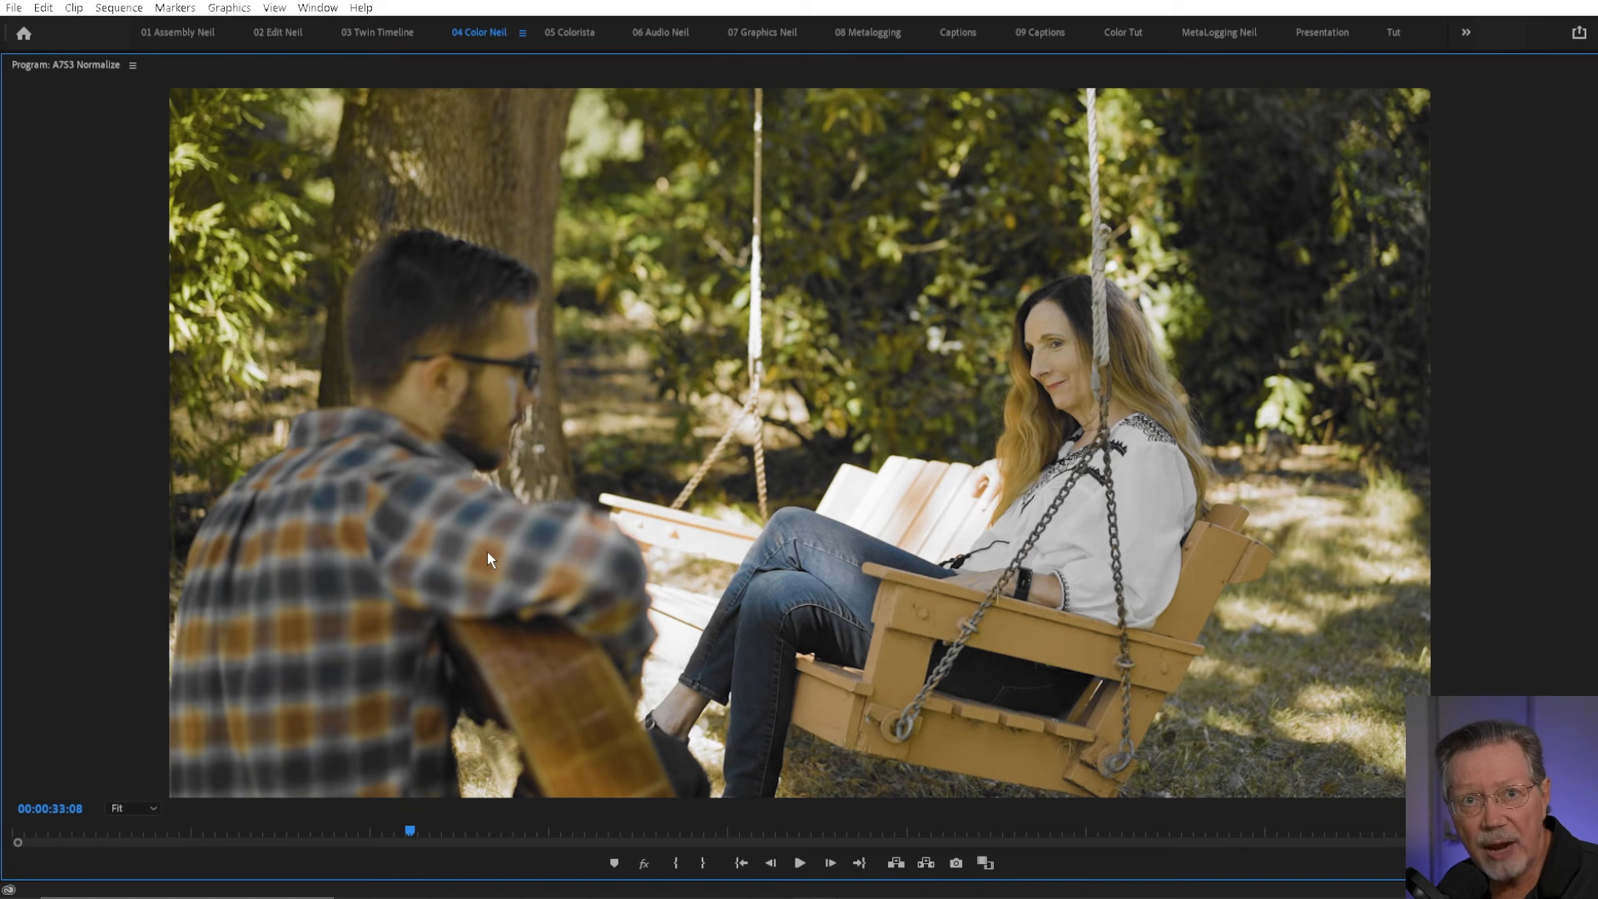
pyautogui.press('`')
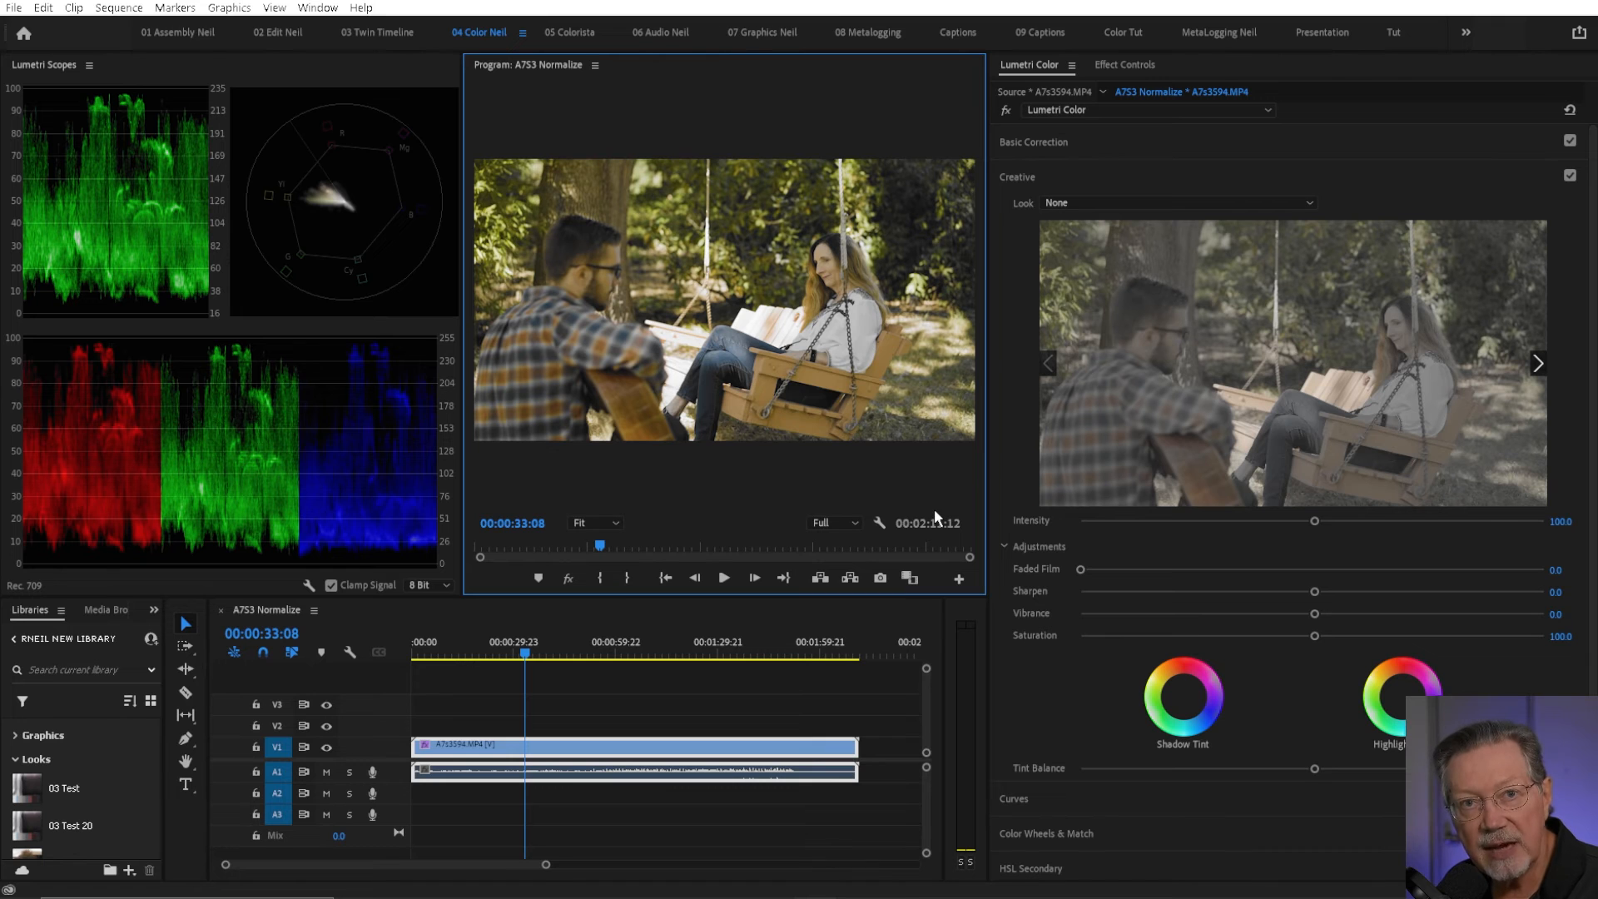
pyautogui.press('`')
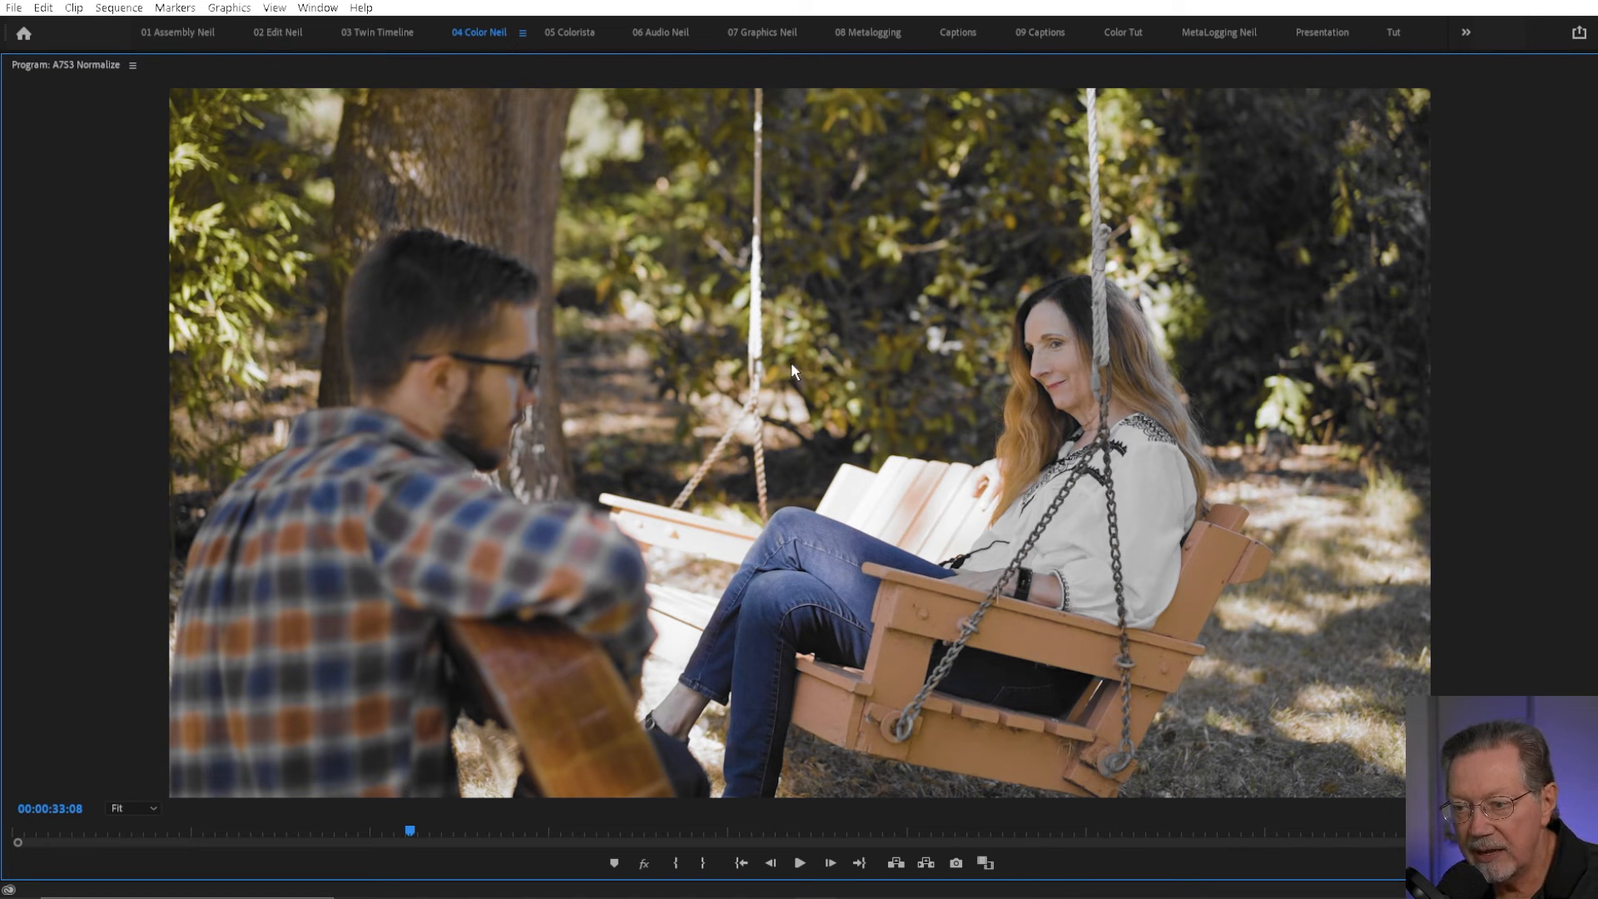
pyautogui.press('`')
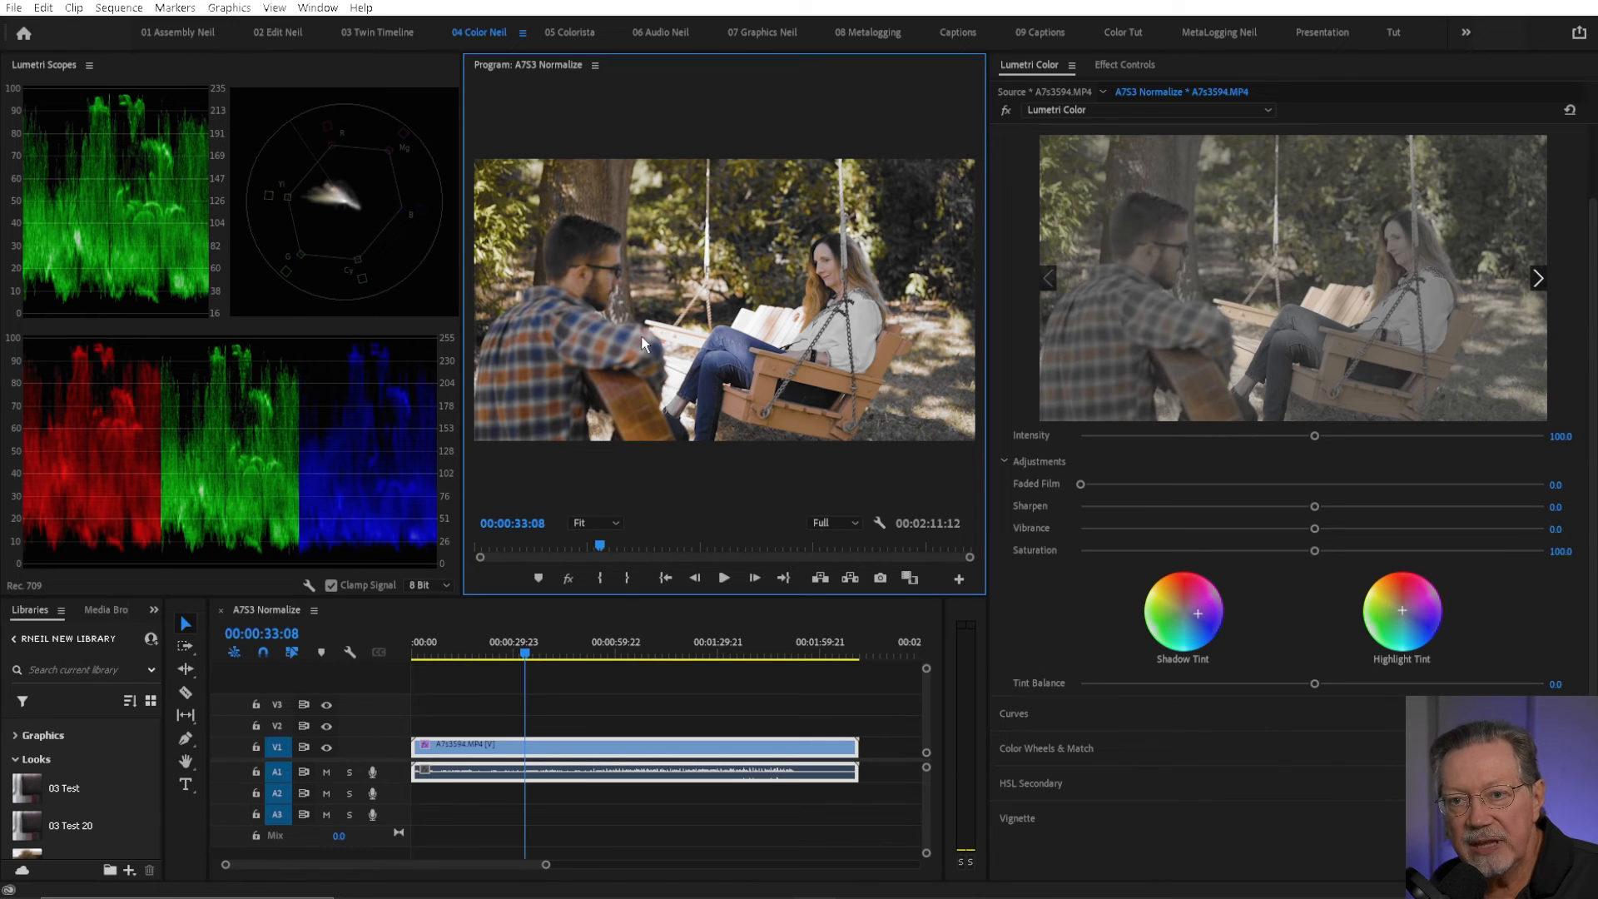
pyautogui.press('`')
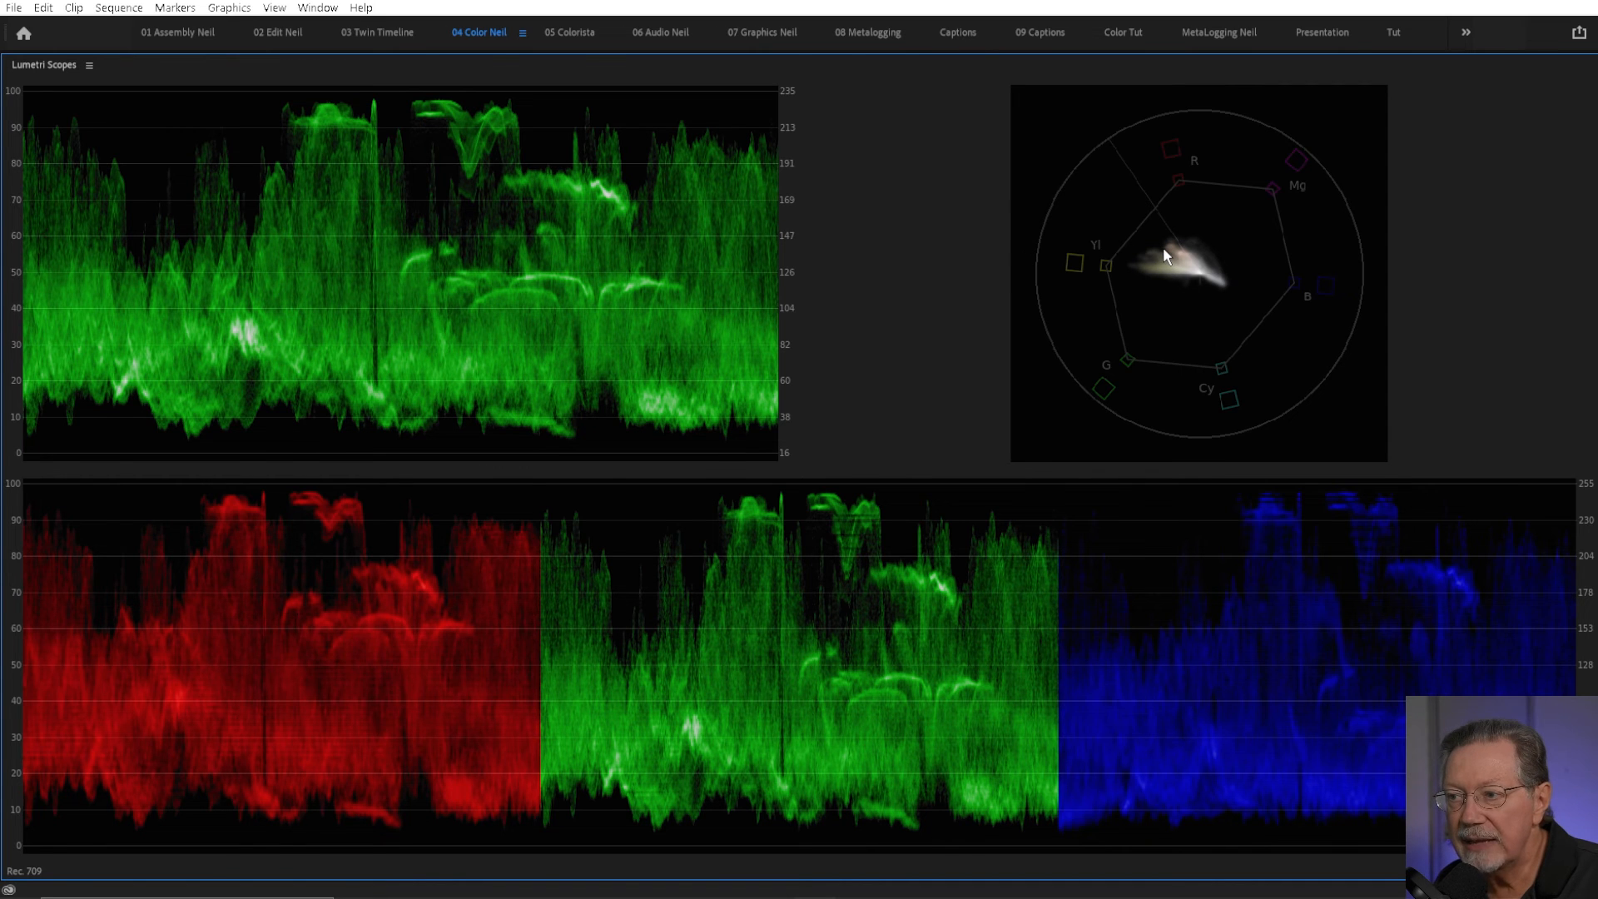
pyautogui.press('`')
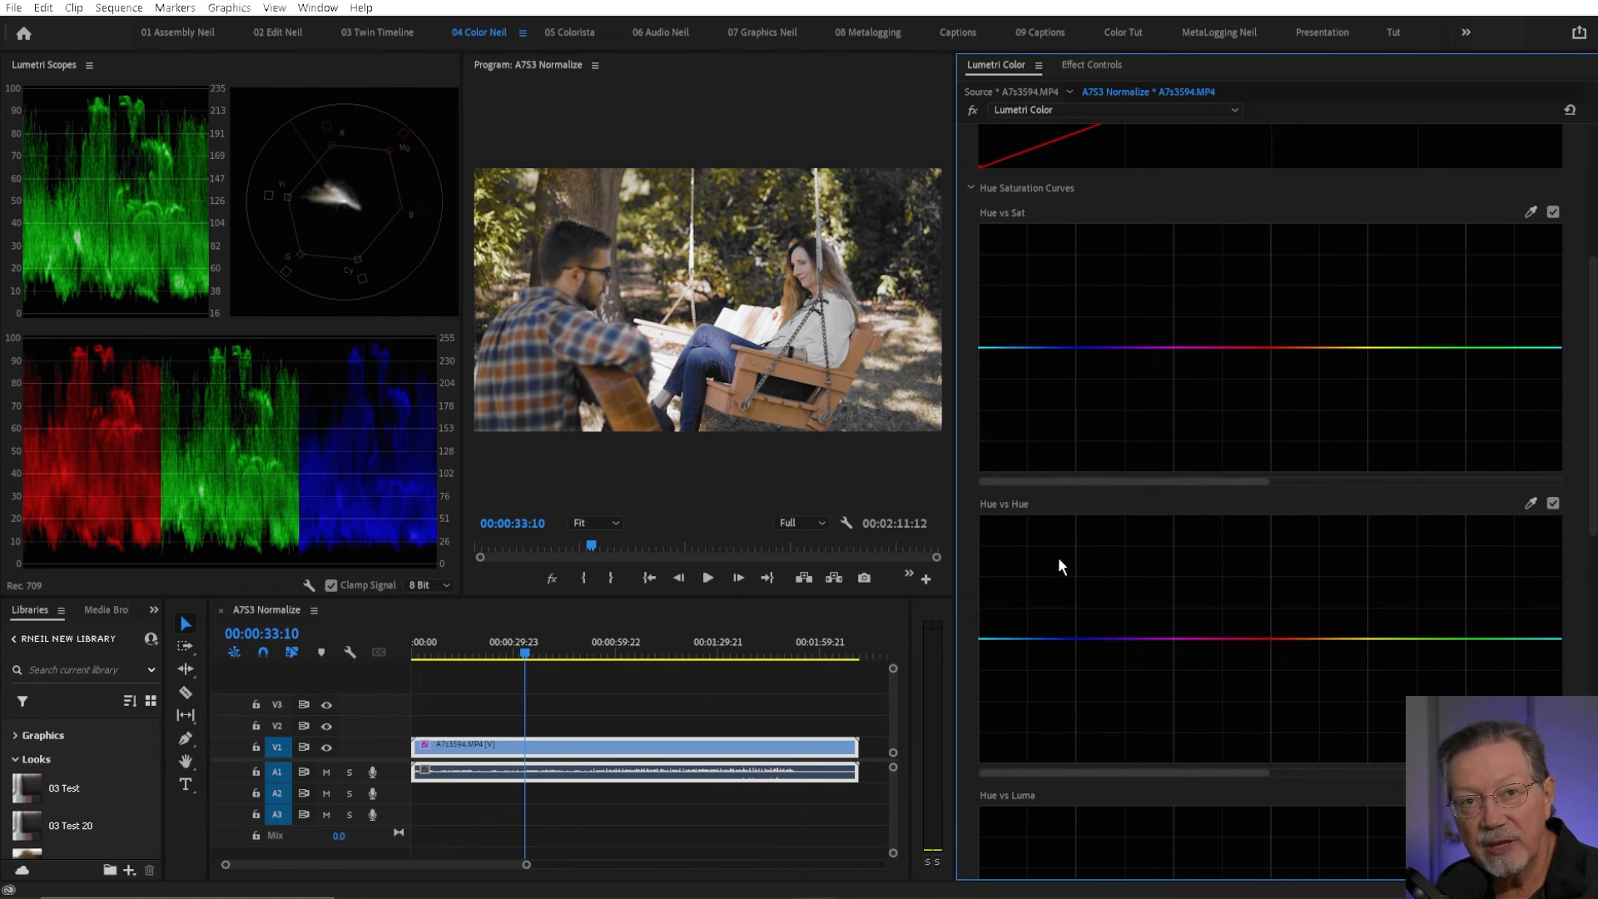
# Step: Sample the woman's skin tone in the program frame to add three control points to the Hue vs Hue curve
pyautogui.scroll(-4, 1286, 537)
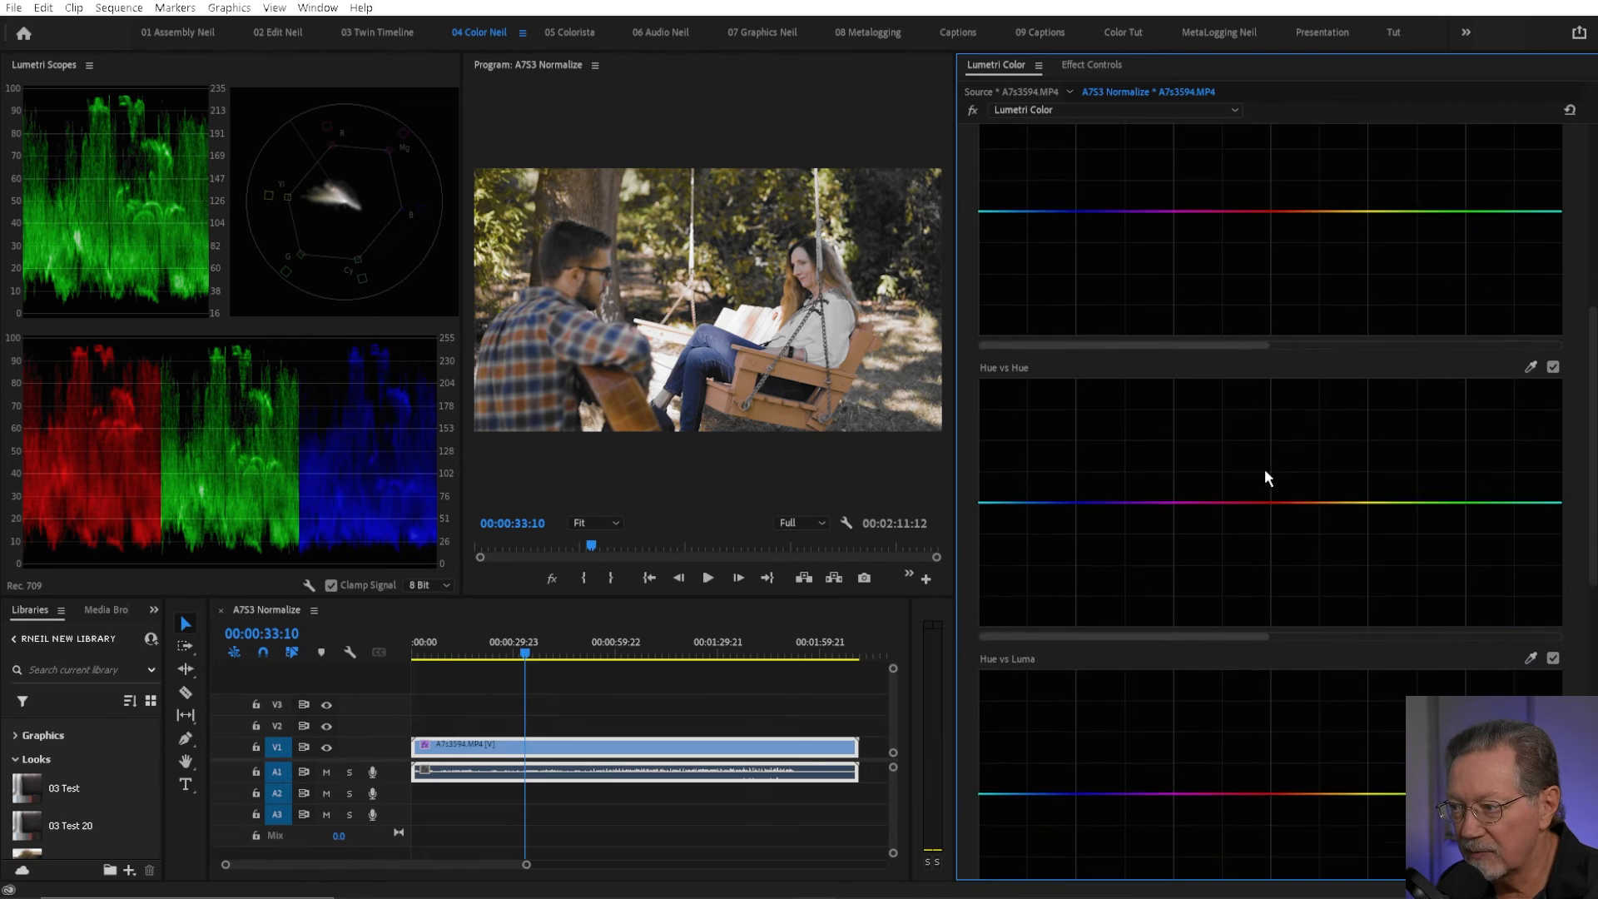
pyautogui.scroll(-1, 1260, 454)
pyautogui.click(1530, 315)
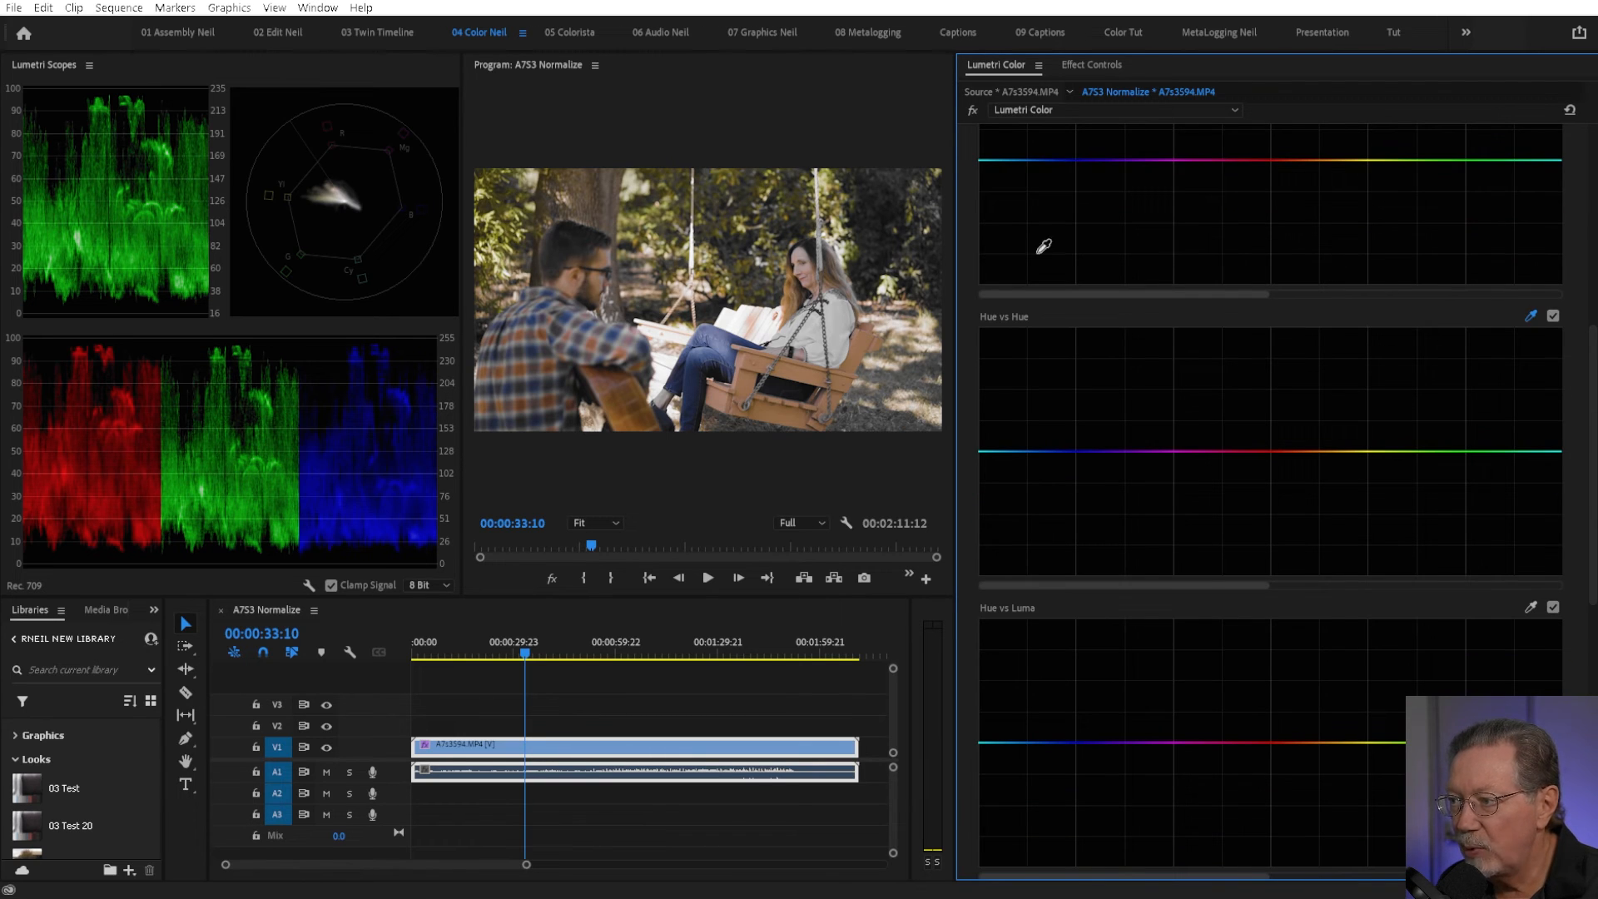
pyautogui.click(802, 251)
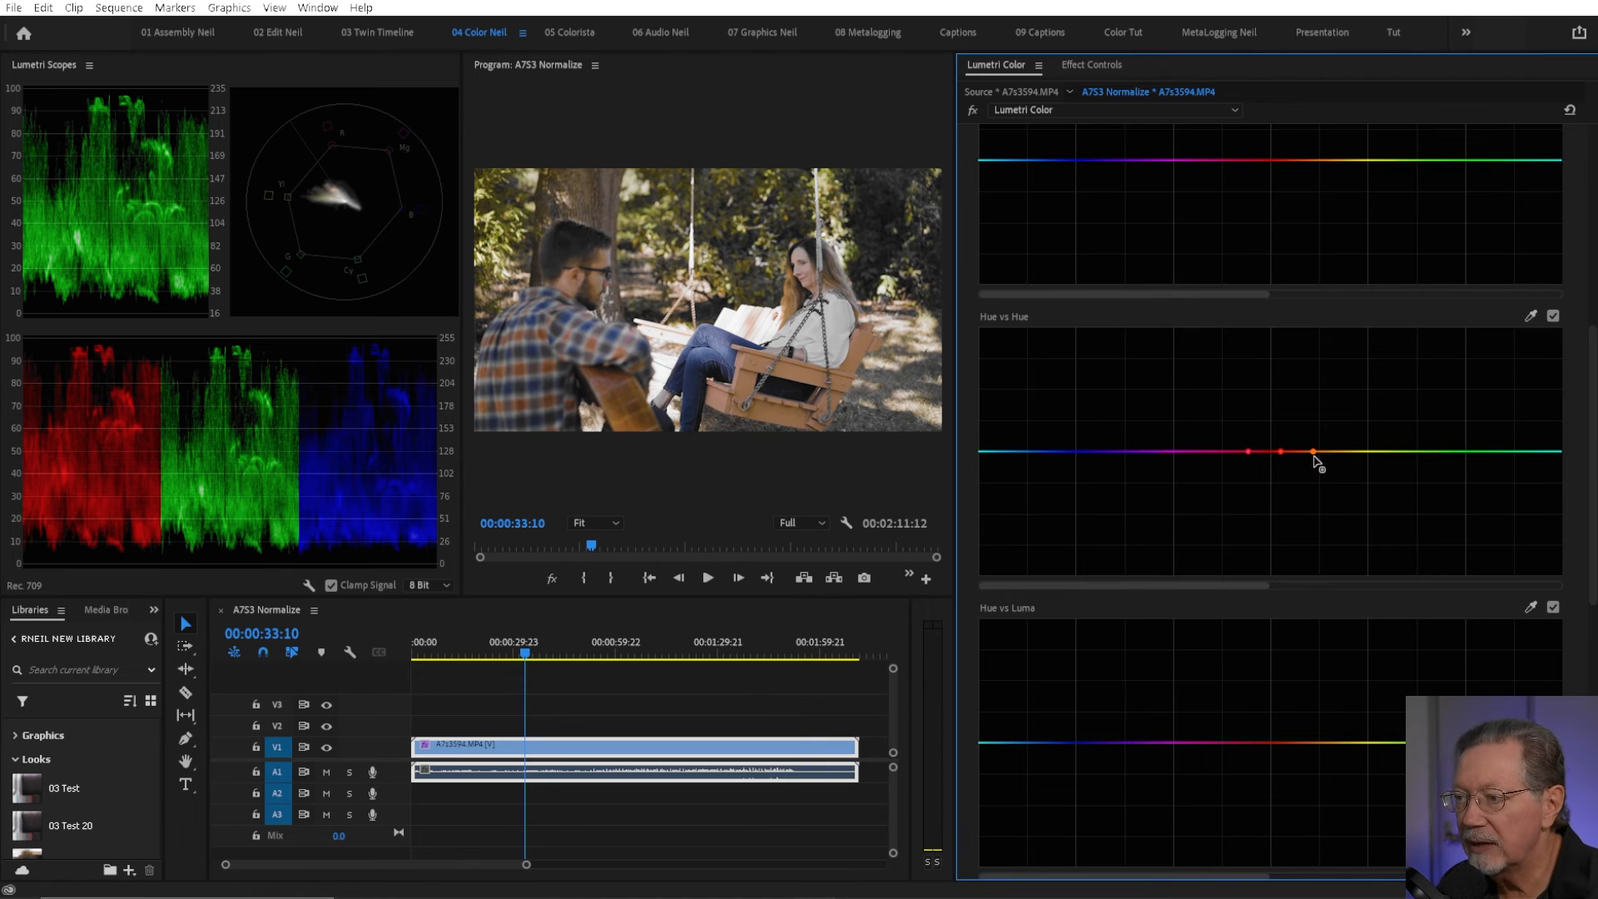
# Step: Add five more control points along the Hue vs Hue curve, spread from yellow through green to cyan
pyautogui.click(1356, 452)
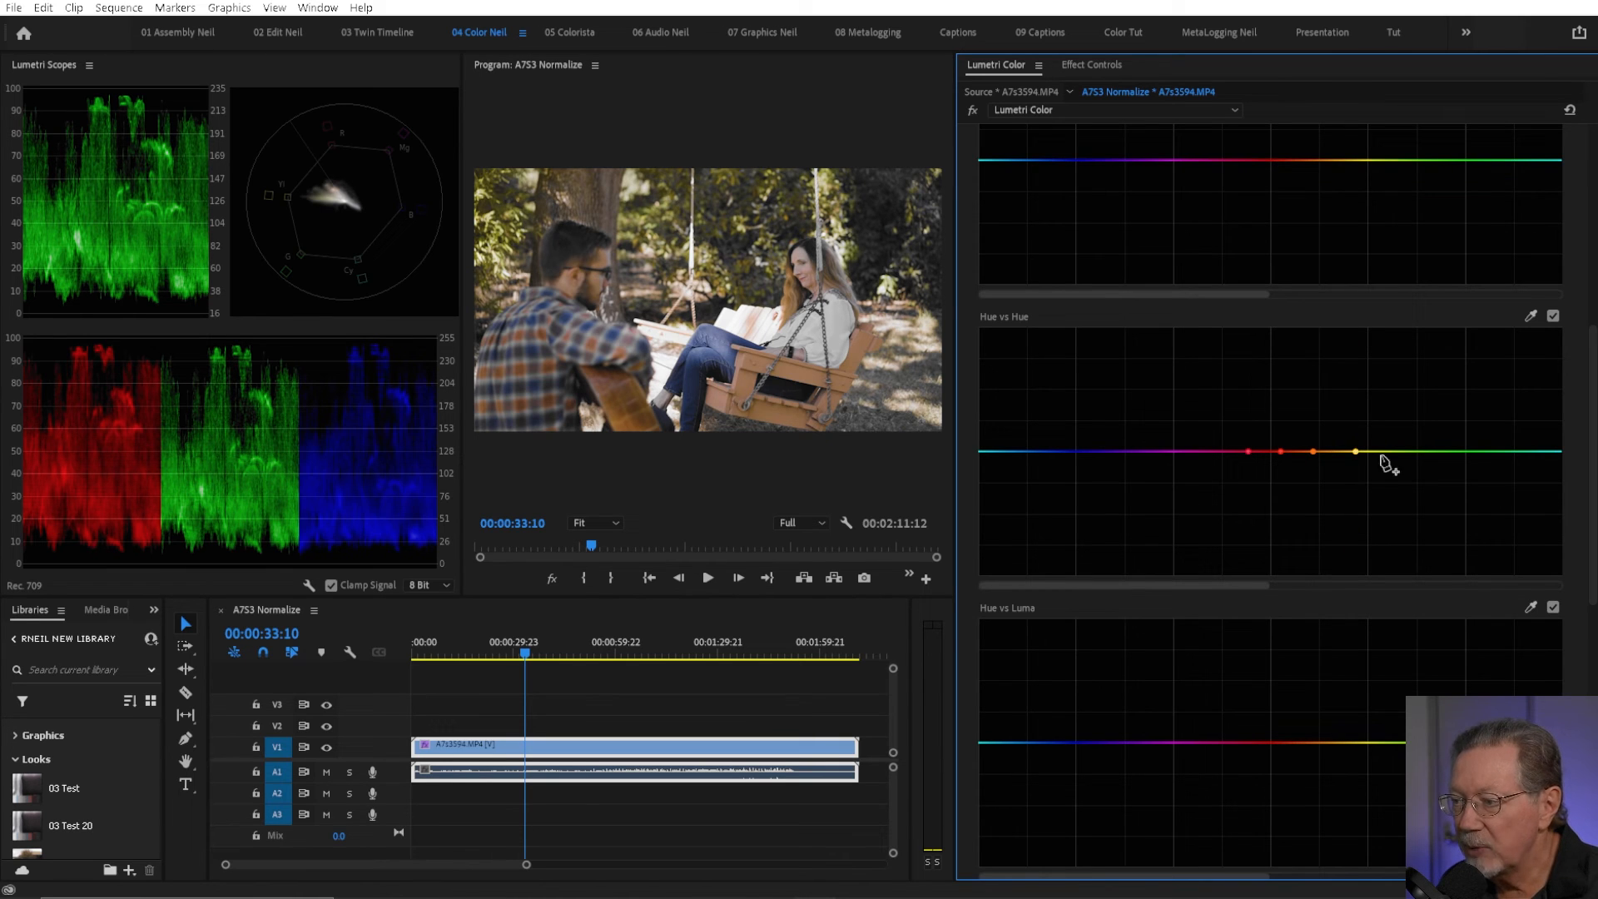
pyautogui.click(1401, 452)
pyautogui.click(1456, 452)
pyautogui.click(1512, 452)
pyautogui.click(1546, 452)
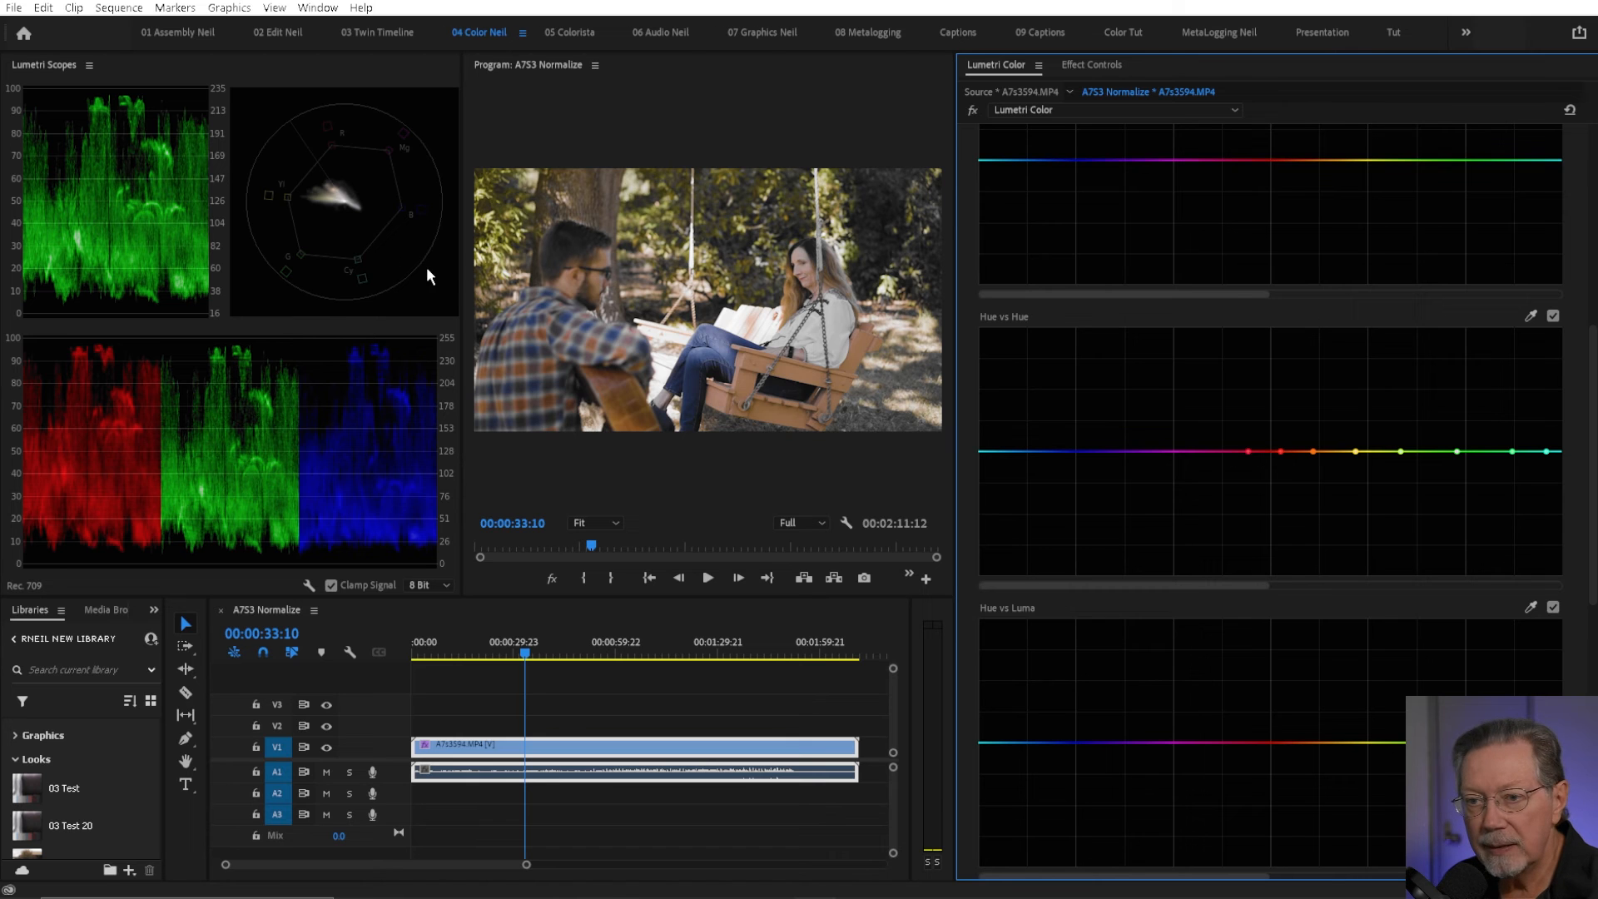
# Step: Widen the program monitor and raise the middle red point of the Hue vs Hue curve slightly, checking skin tones on the enlarged vectorscope
pyautogui.moveTo(460, 288); pyautogui.dragTo(330, 285)
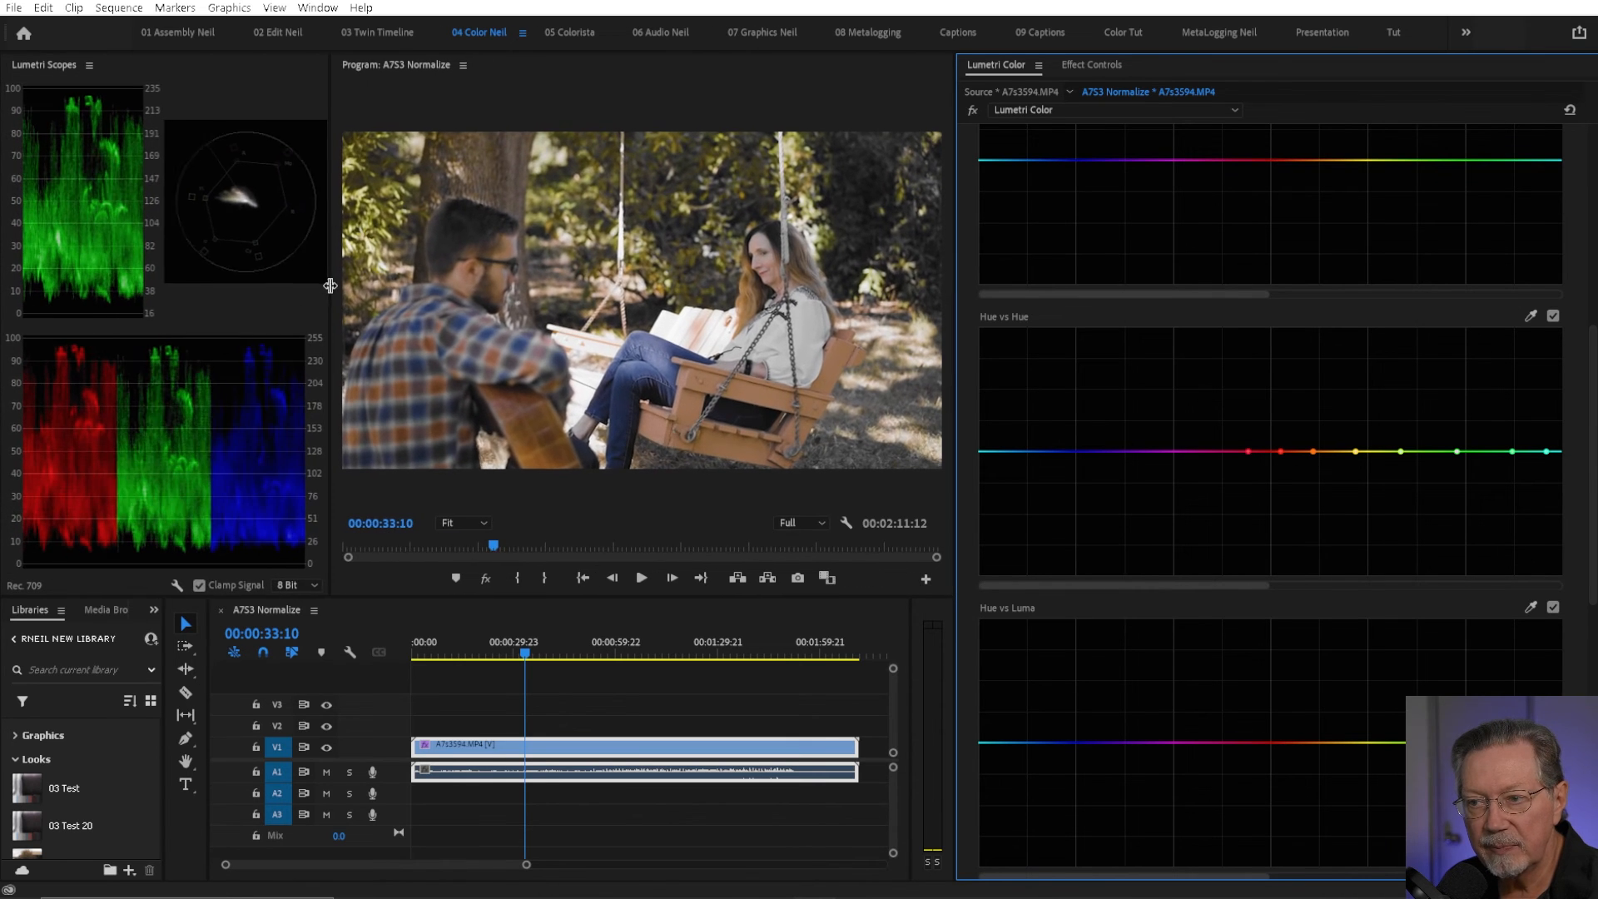
pyautogui.click(1280, 451)
pyautogui.moveTo(1282, 454); pyautogui.dragTo(1282, 448)
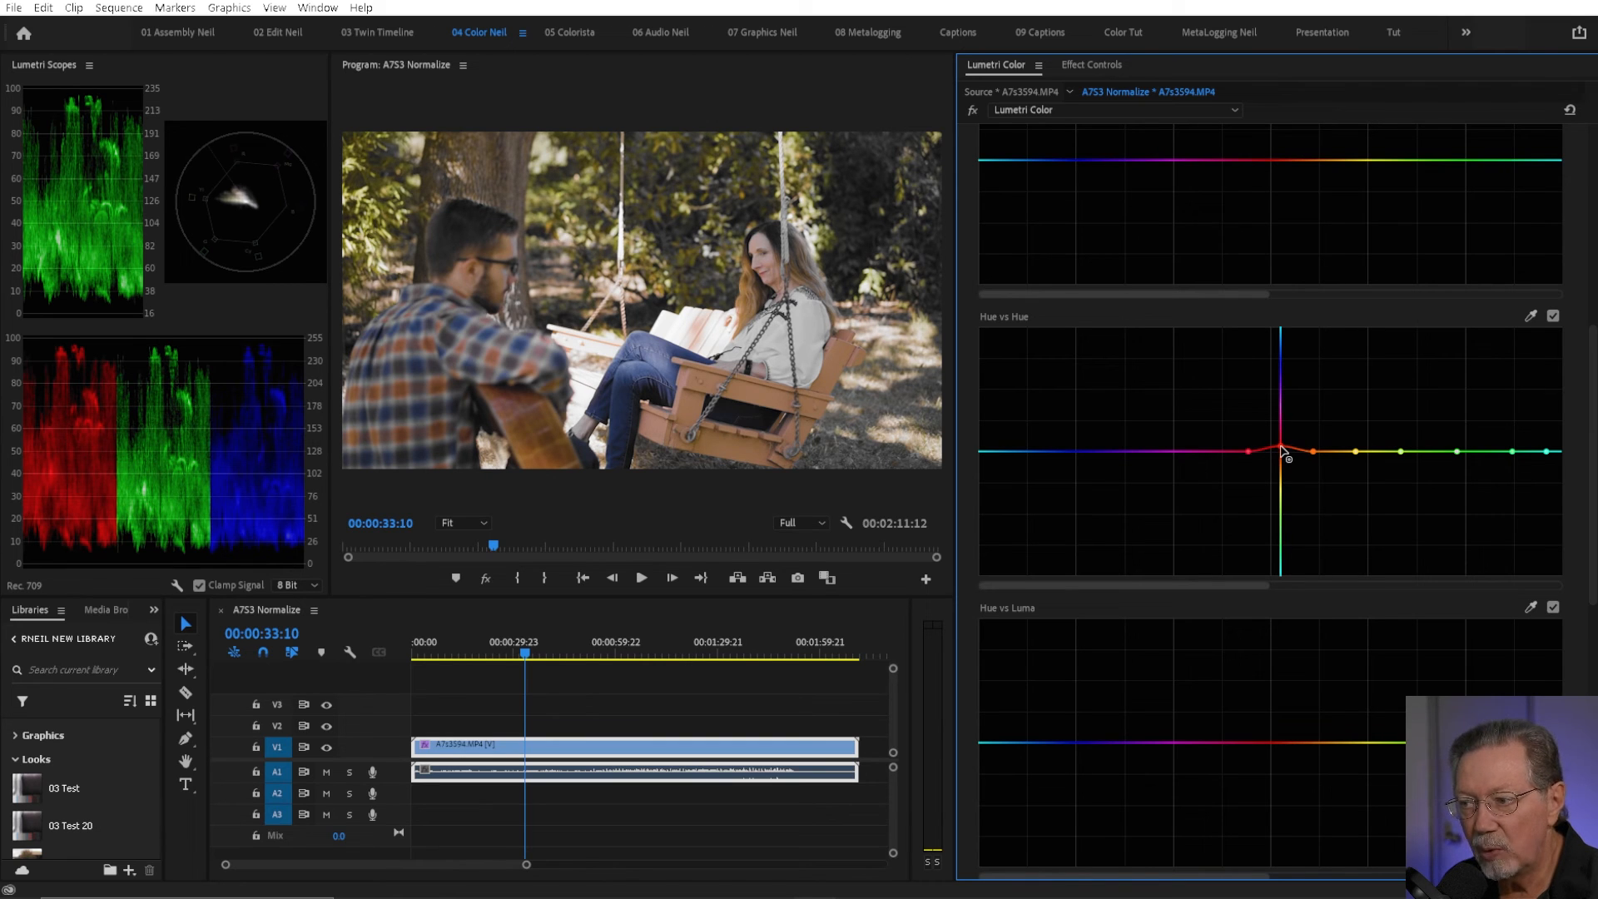
pyautogui.moveTo(1282, 450); pyautogui.dragTo(1282, 450)
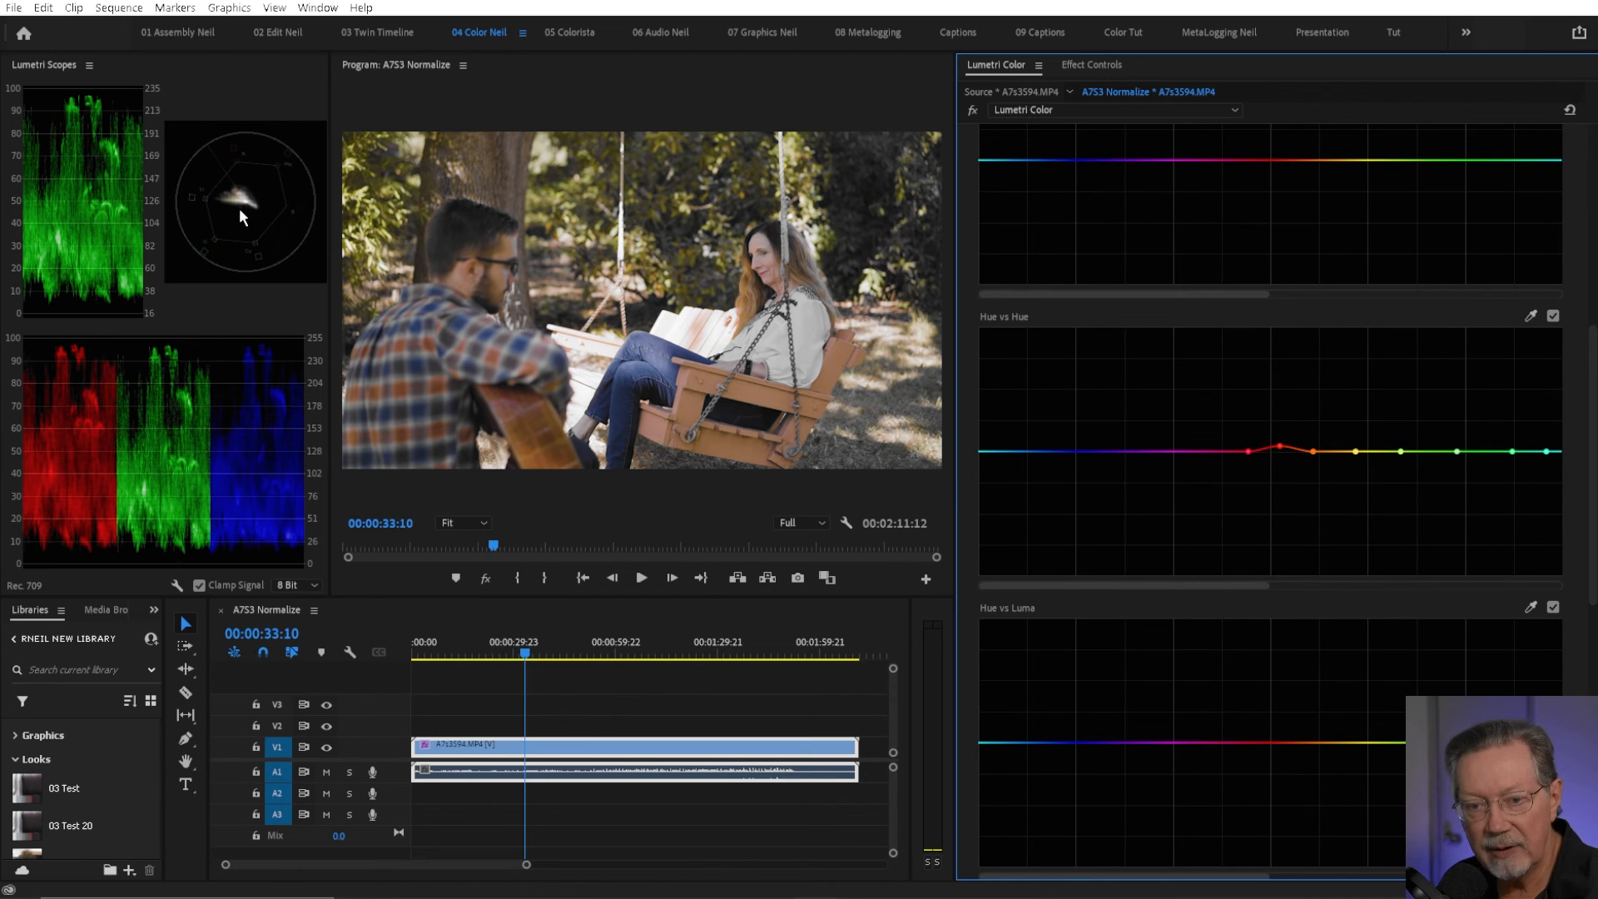
pyautogui.press('`')
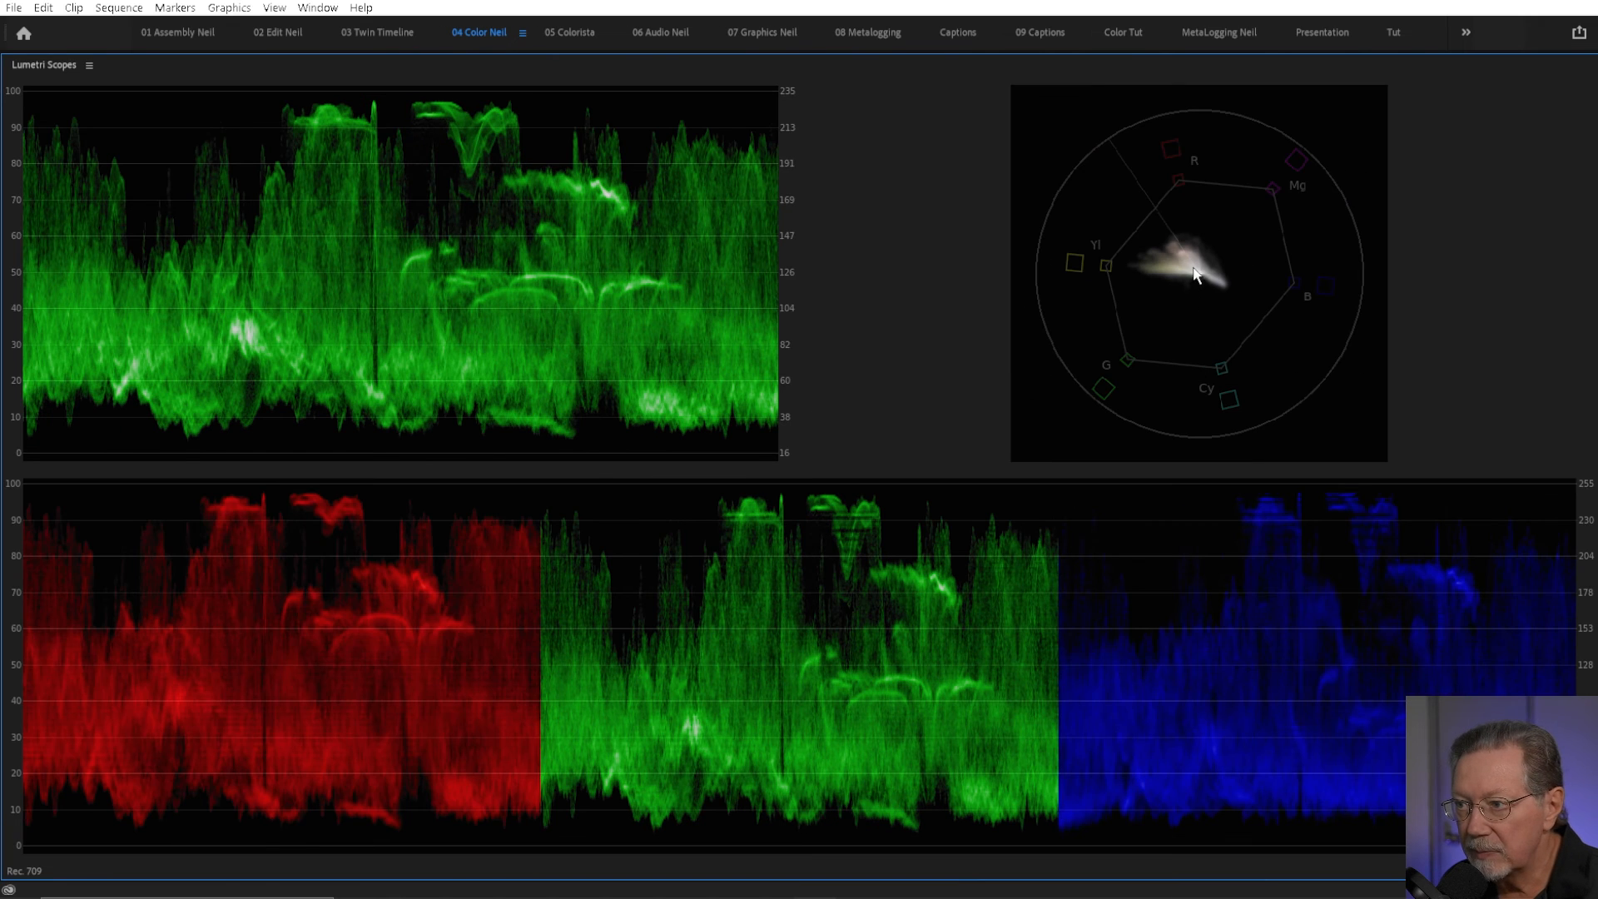
pyautogui.press('`')
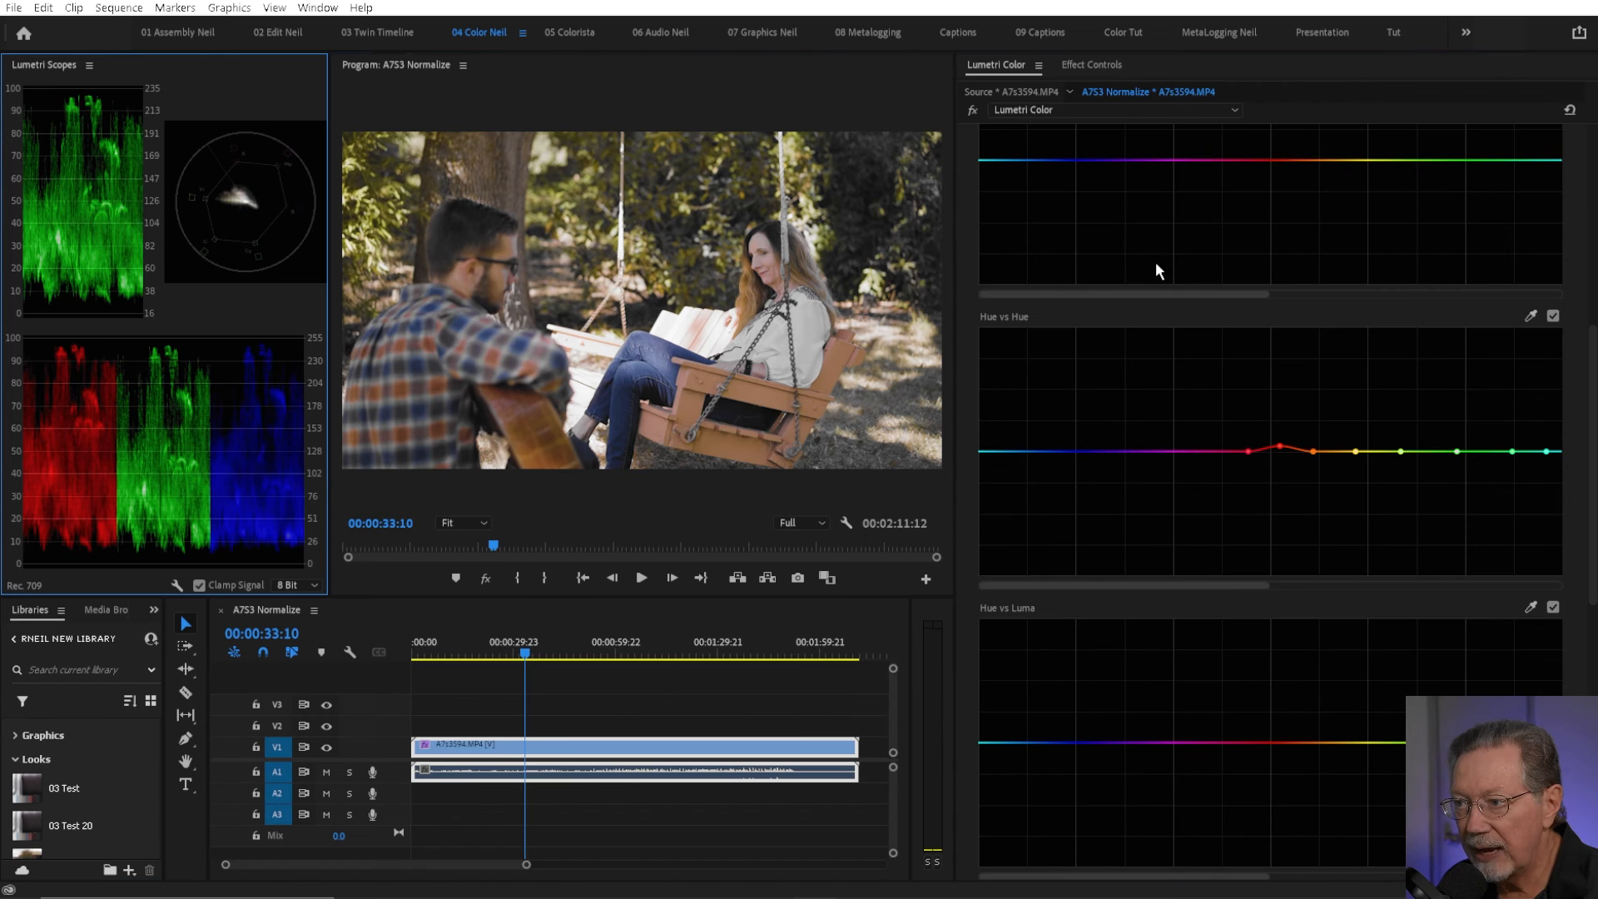
pyautogui.click(1279, 448)
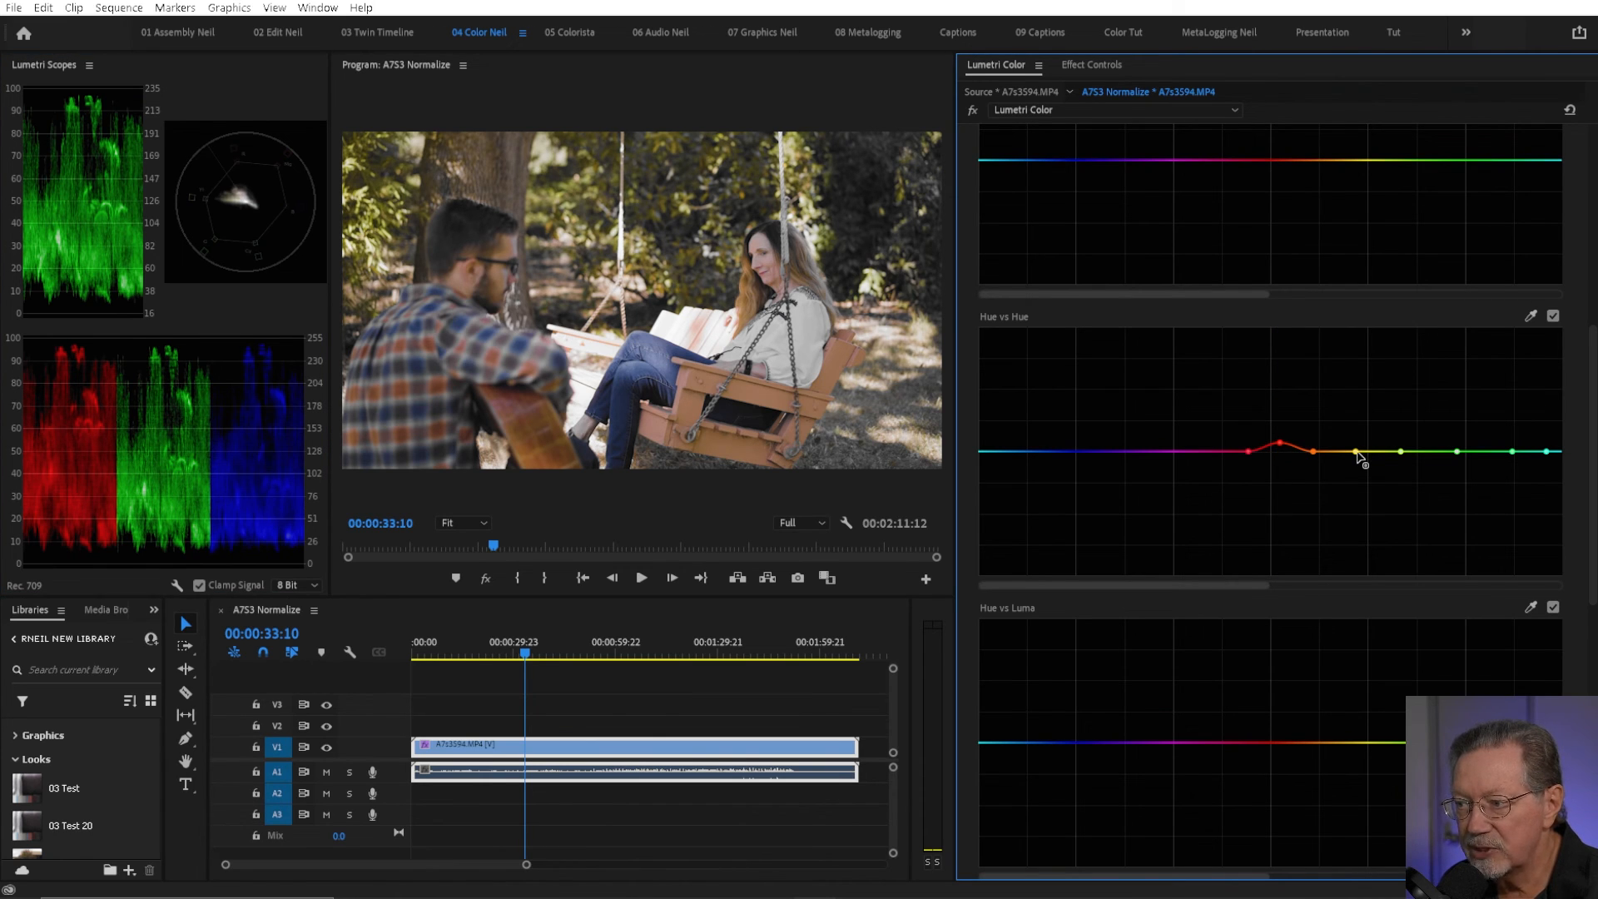
# Step: Lower the Hue vs Hue points from yellow to cyan-green, most strongly at yellow-green, and compare the curve off and on
pyautogui.moveTo(1357, 452)
pyautogui.mouseDown()
pyautogui.moveTo(1401, 454)
pyautogui.moveTo(1405, 486)
pyautogui.mouseUp()
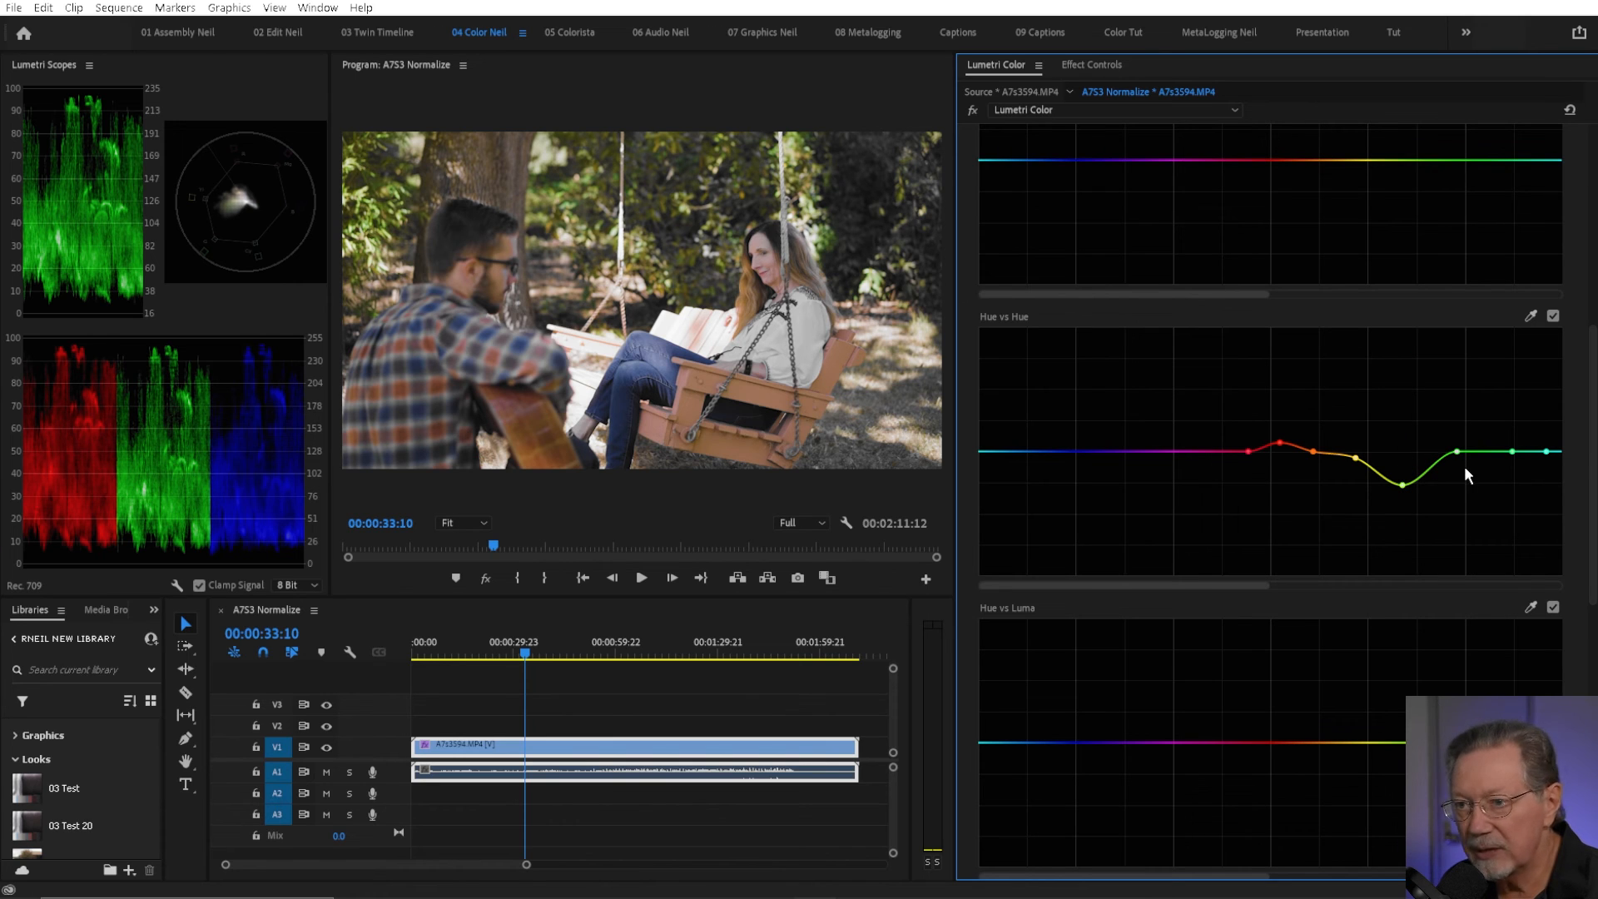
pyautogui.moveTo(1457, 451)
pyautogui.mouseDown()
pyautogui.moveTo(1465, 479)
pyautogui.moveTo(1515, 457)
pyautogui.mouseUp()
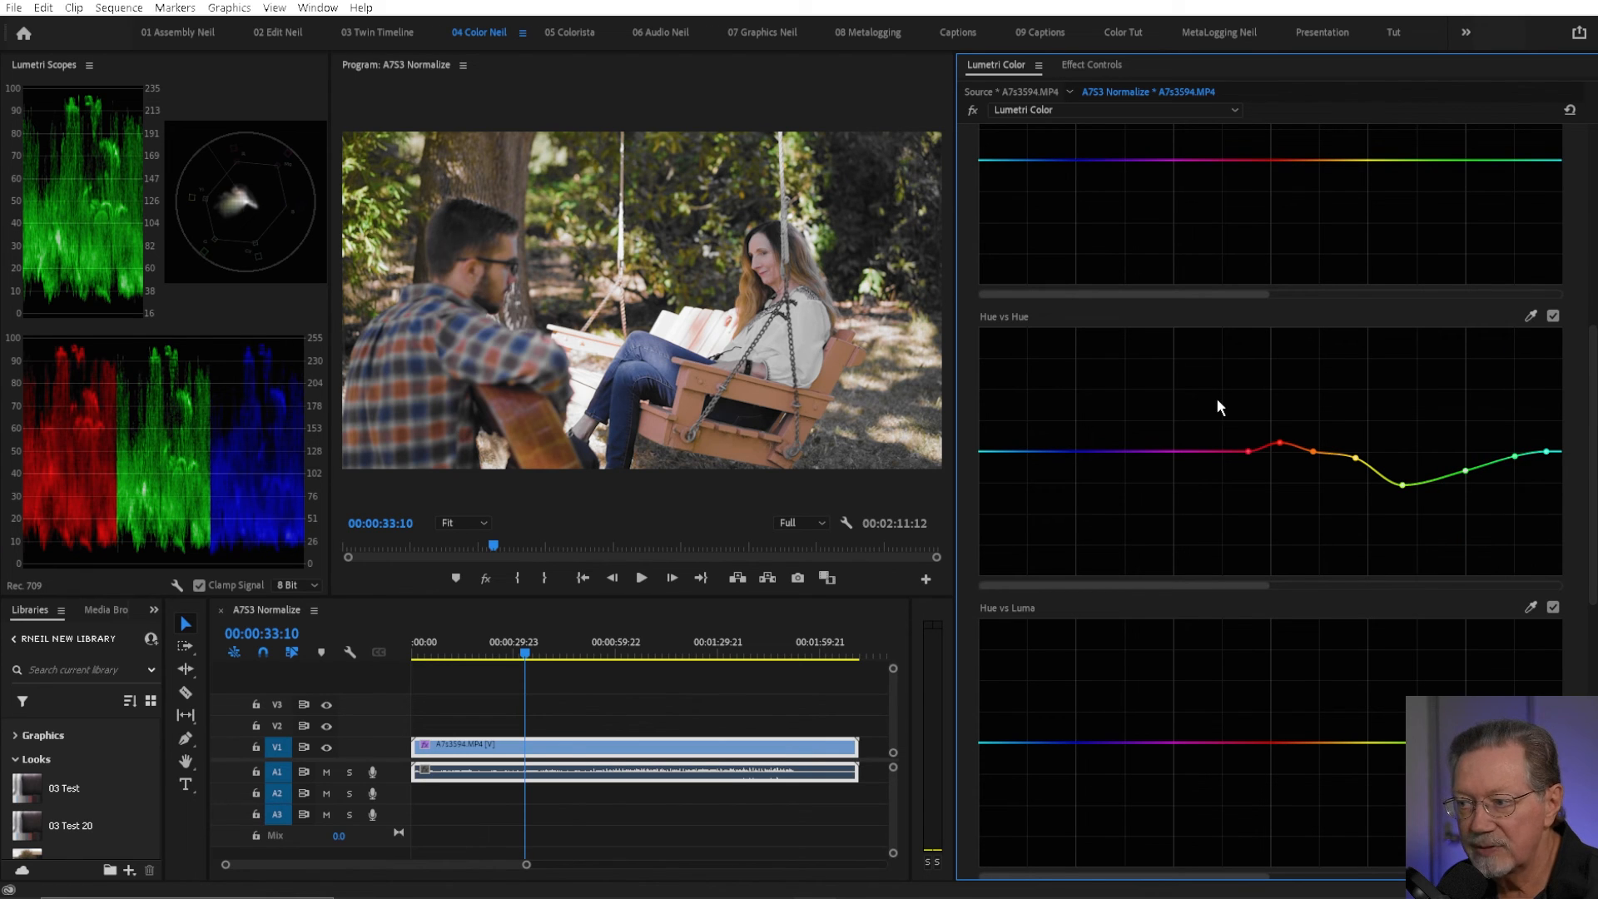
pyautogui.click(1553, 316)
pyautogui.click(1553, 317)
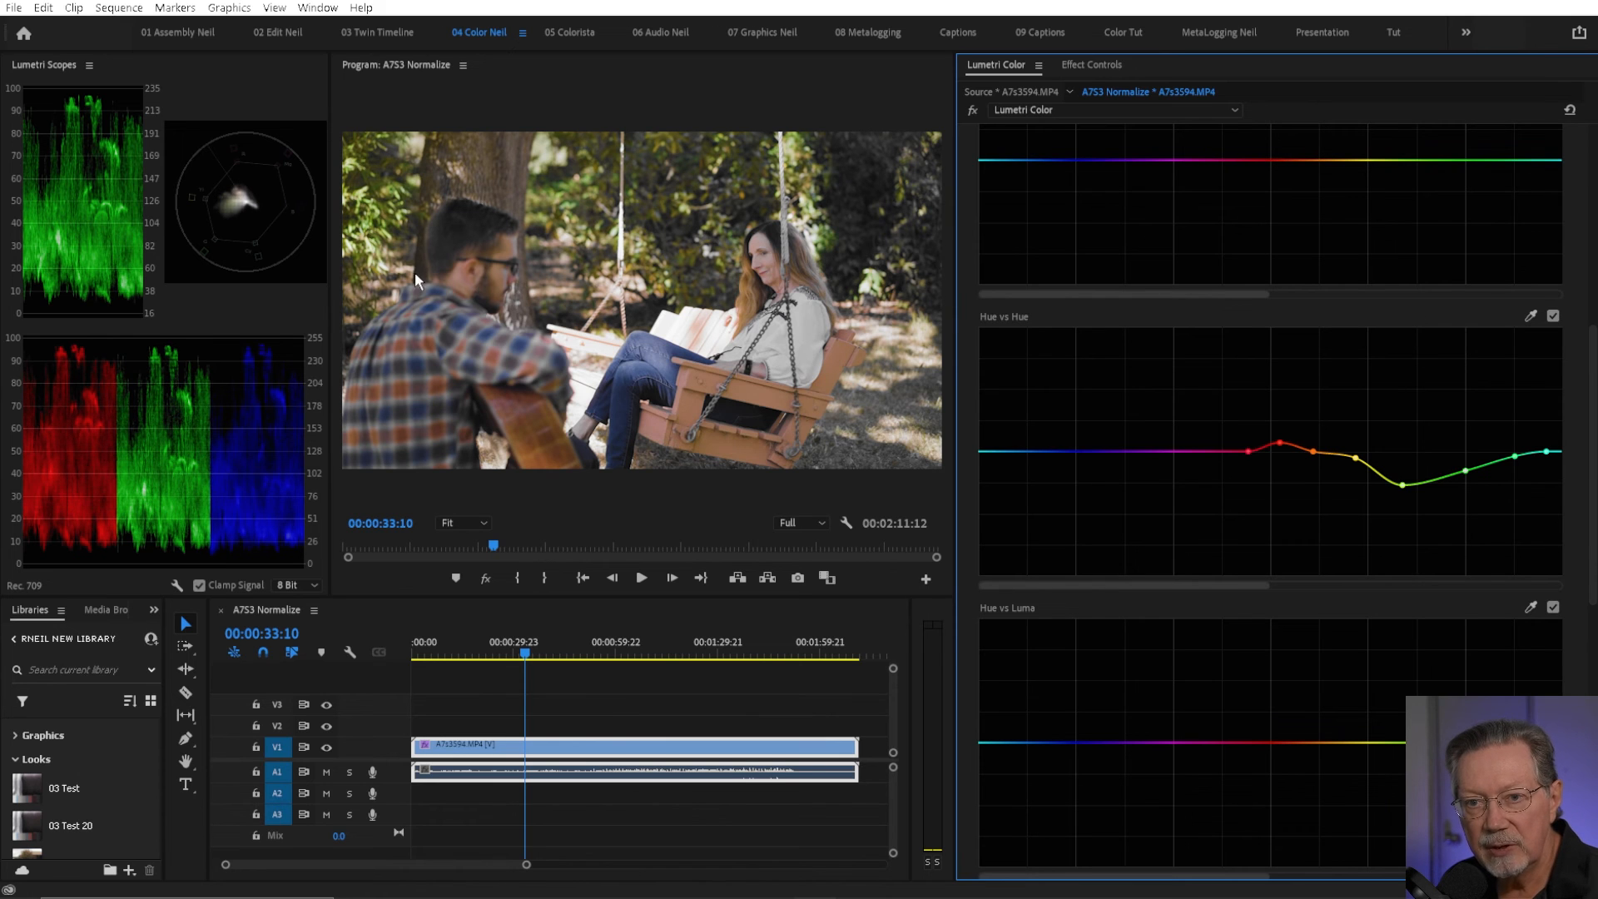
# Step: Examine the enlarged scopes, and compare the enlarged program frame several times with the effects off and on
pyautogui.press('`')
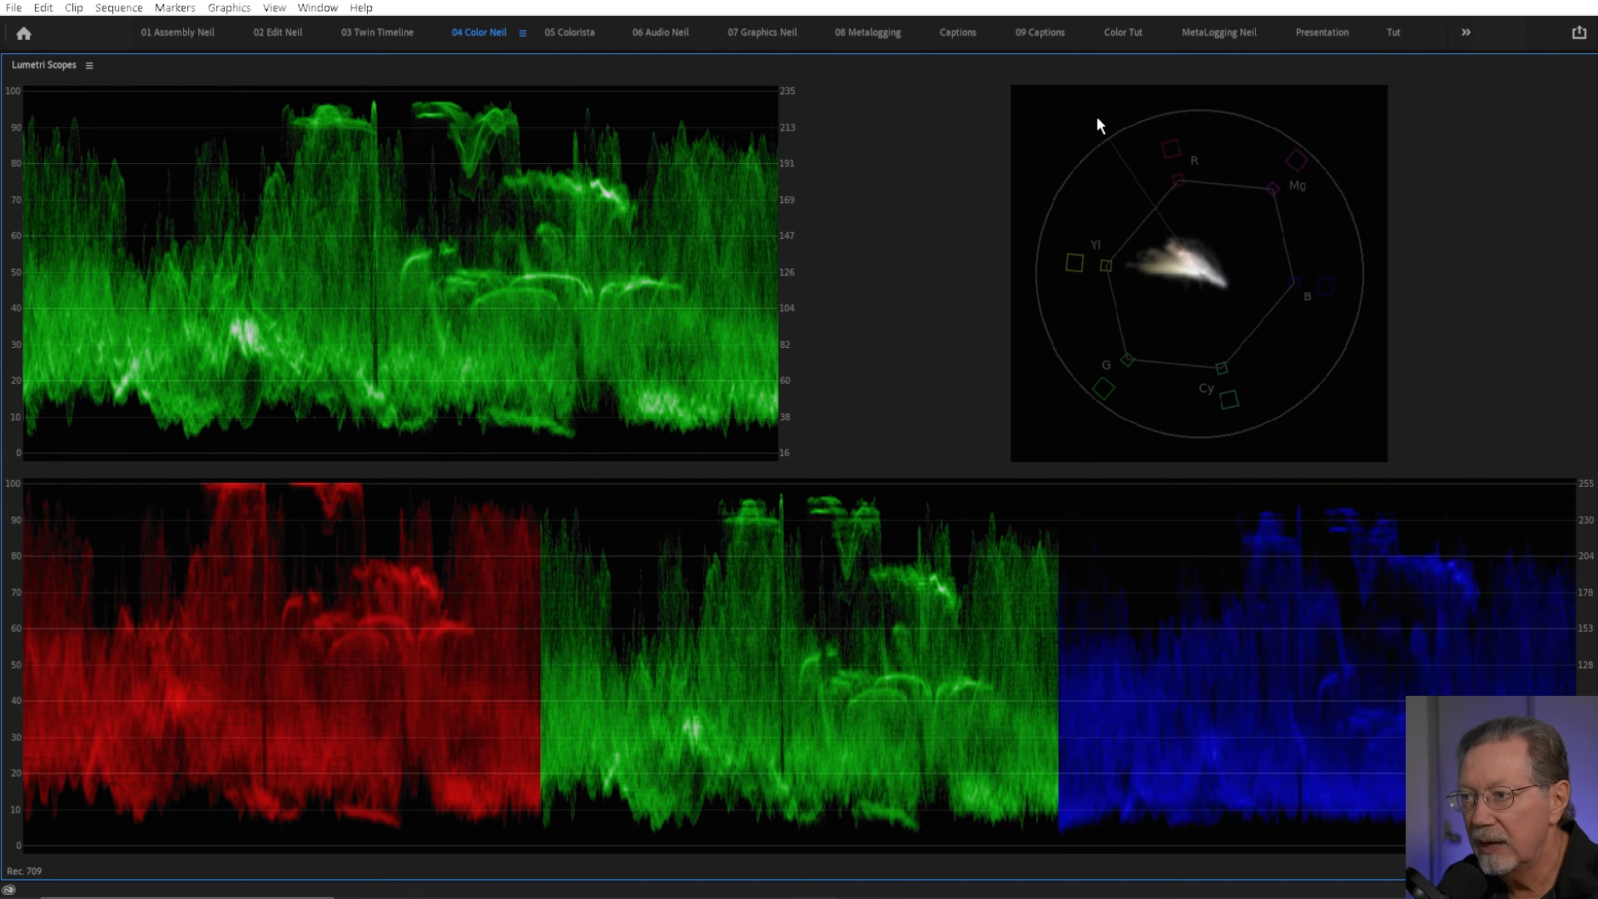
pyautogui.press('`')
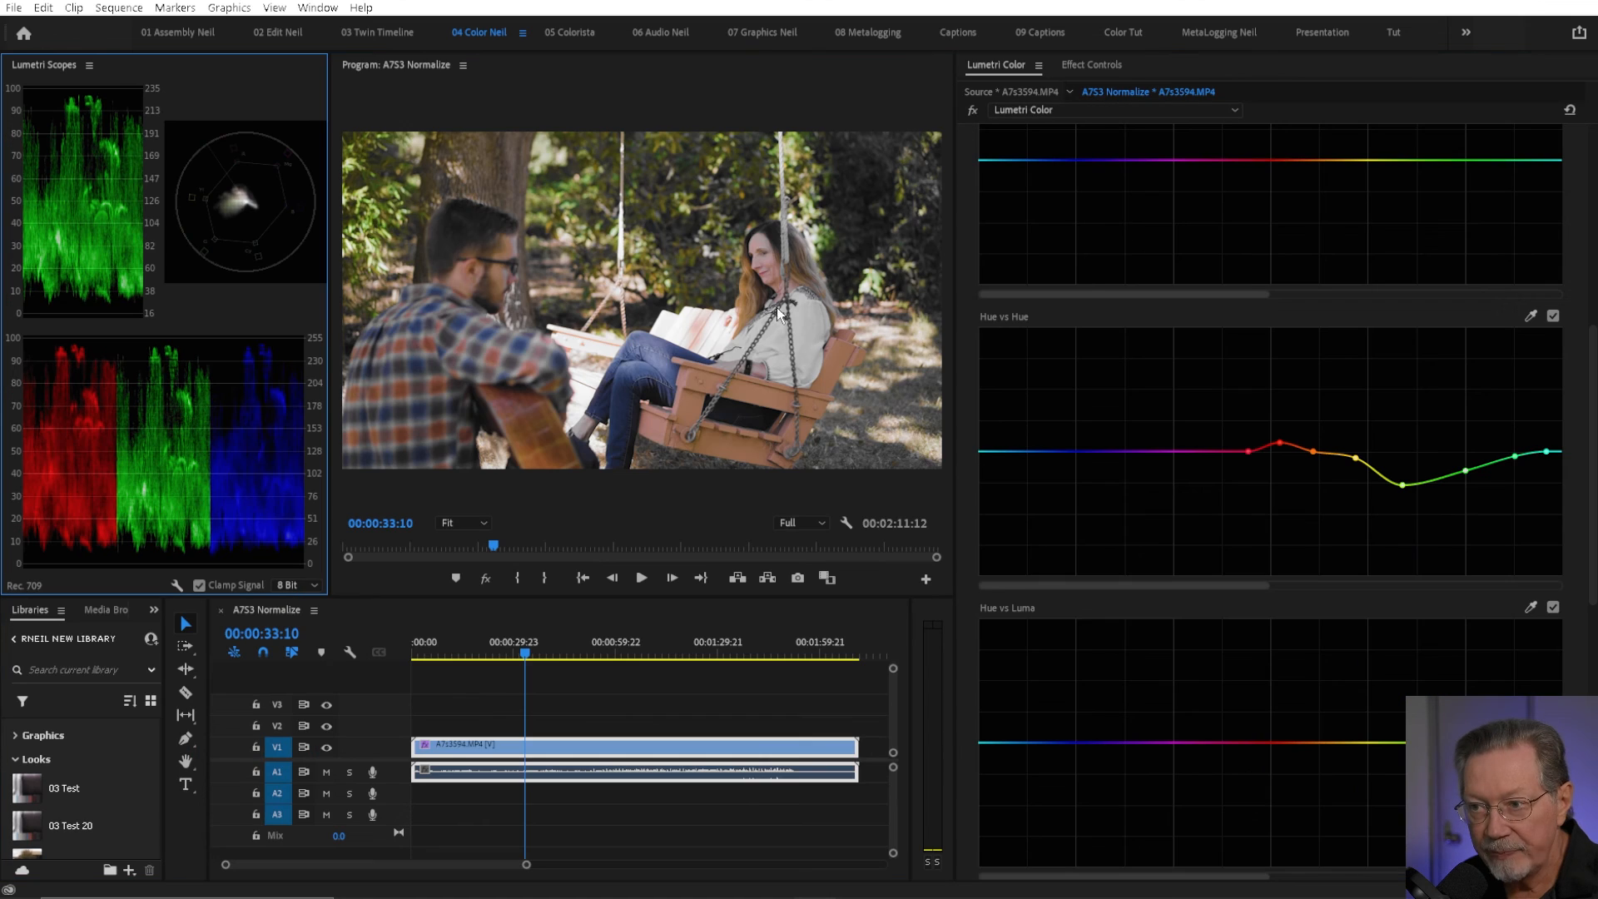
pyautogui.press('`')
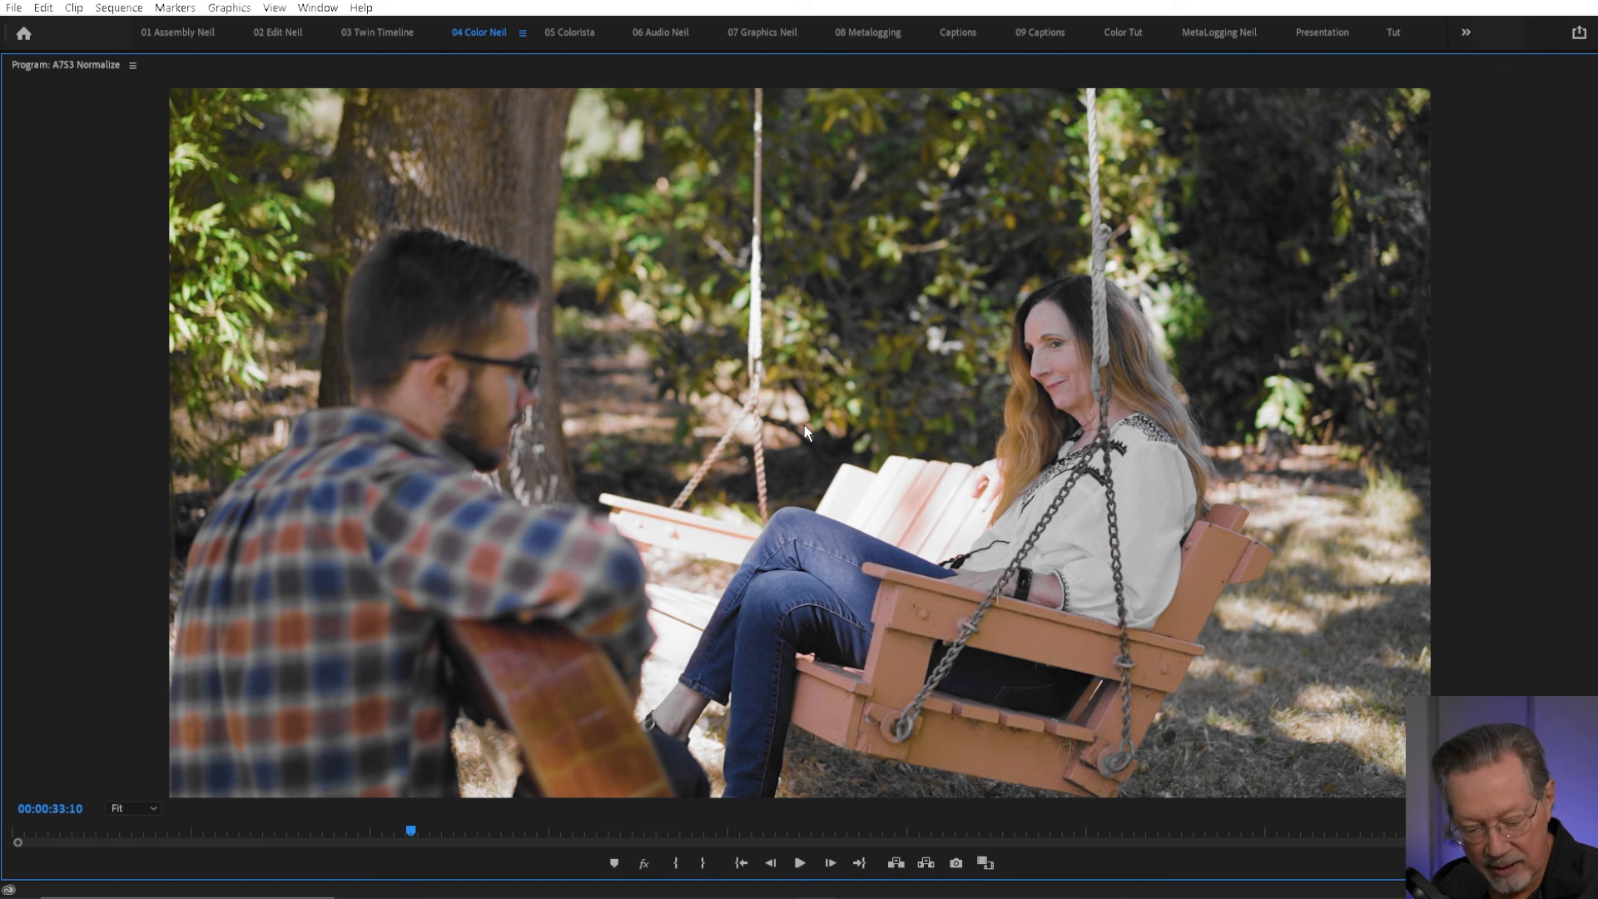
pyautogui.hotkey('shift', 'f')
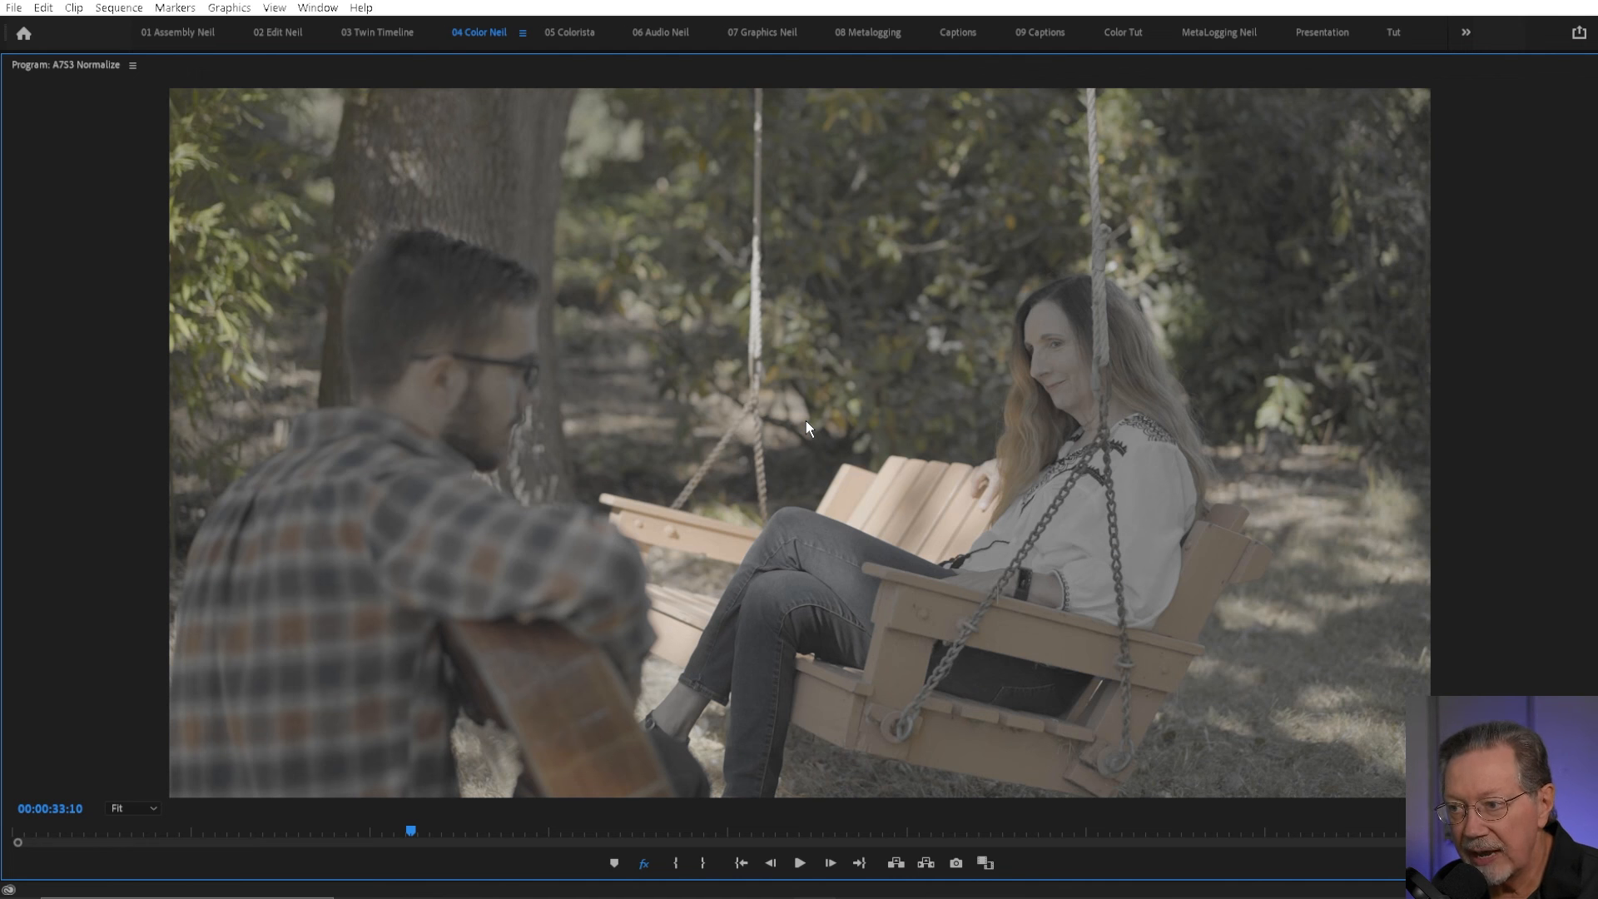
pyautogui.hotkey('shift', 'f')
pyautogui.hotkey('shift', 'f')
pyautogui.hotkey('shift', 'f')
pyautogui.hotkey('shift', 'f')
pyautogui.hotkey('shift', 'f')
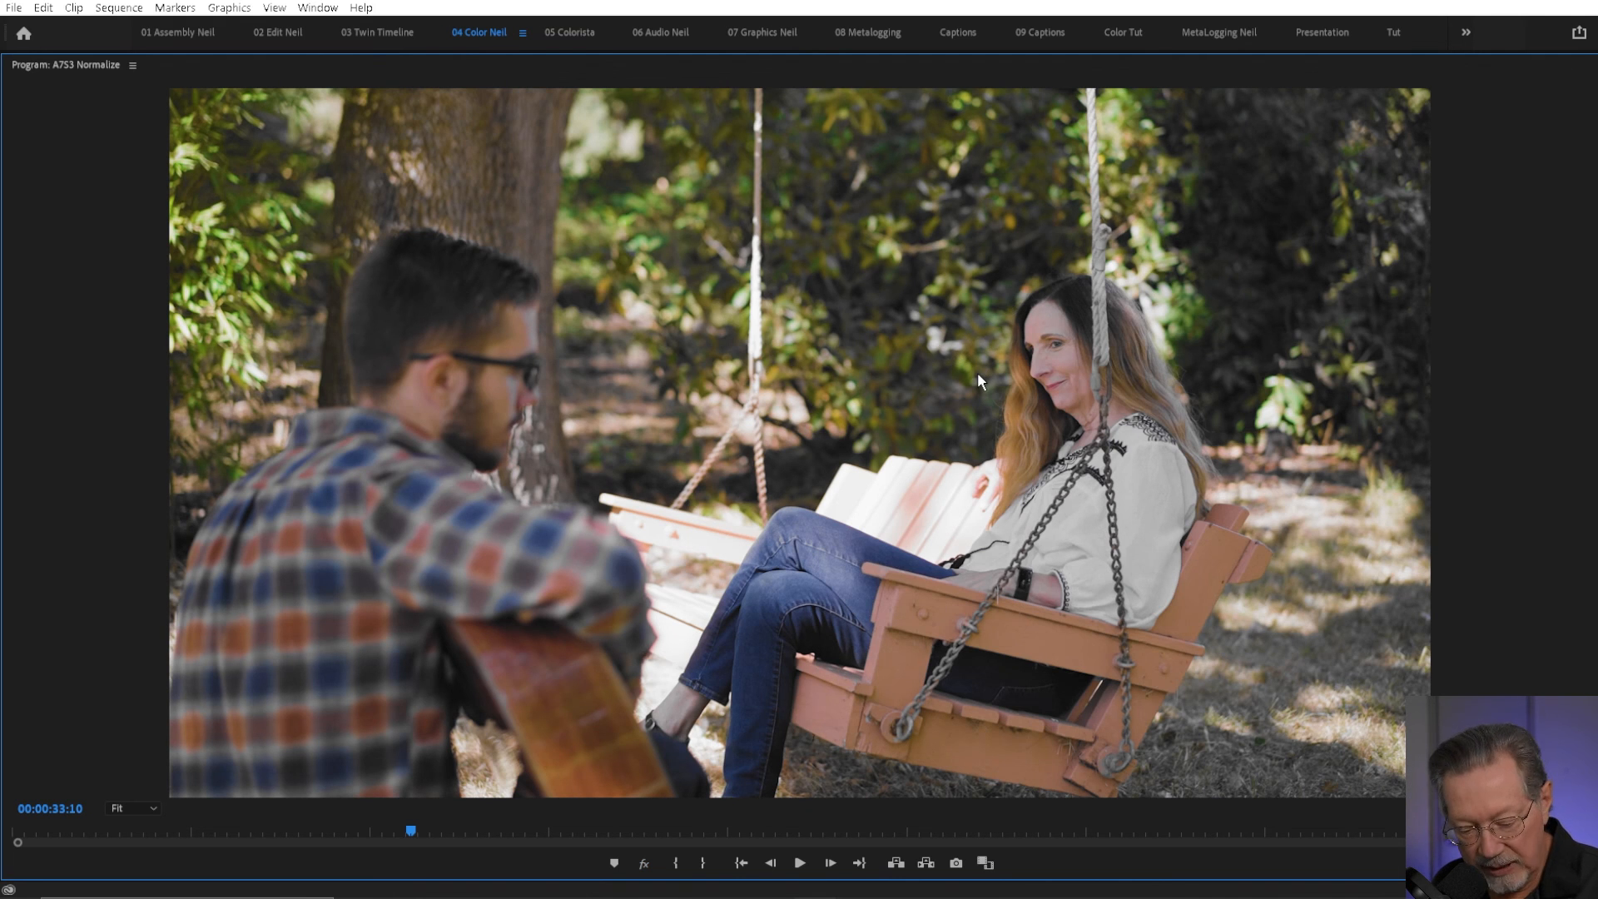
pyautogui.press('`')
# Step: Review the Hue vs Luma, Luma vs Sat, Sat vs Sat and Basic Correction settings, and save the project
pyautogui.scroll(-10, 1176, 423)
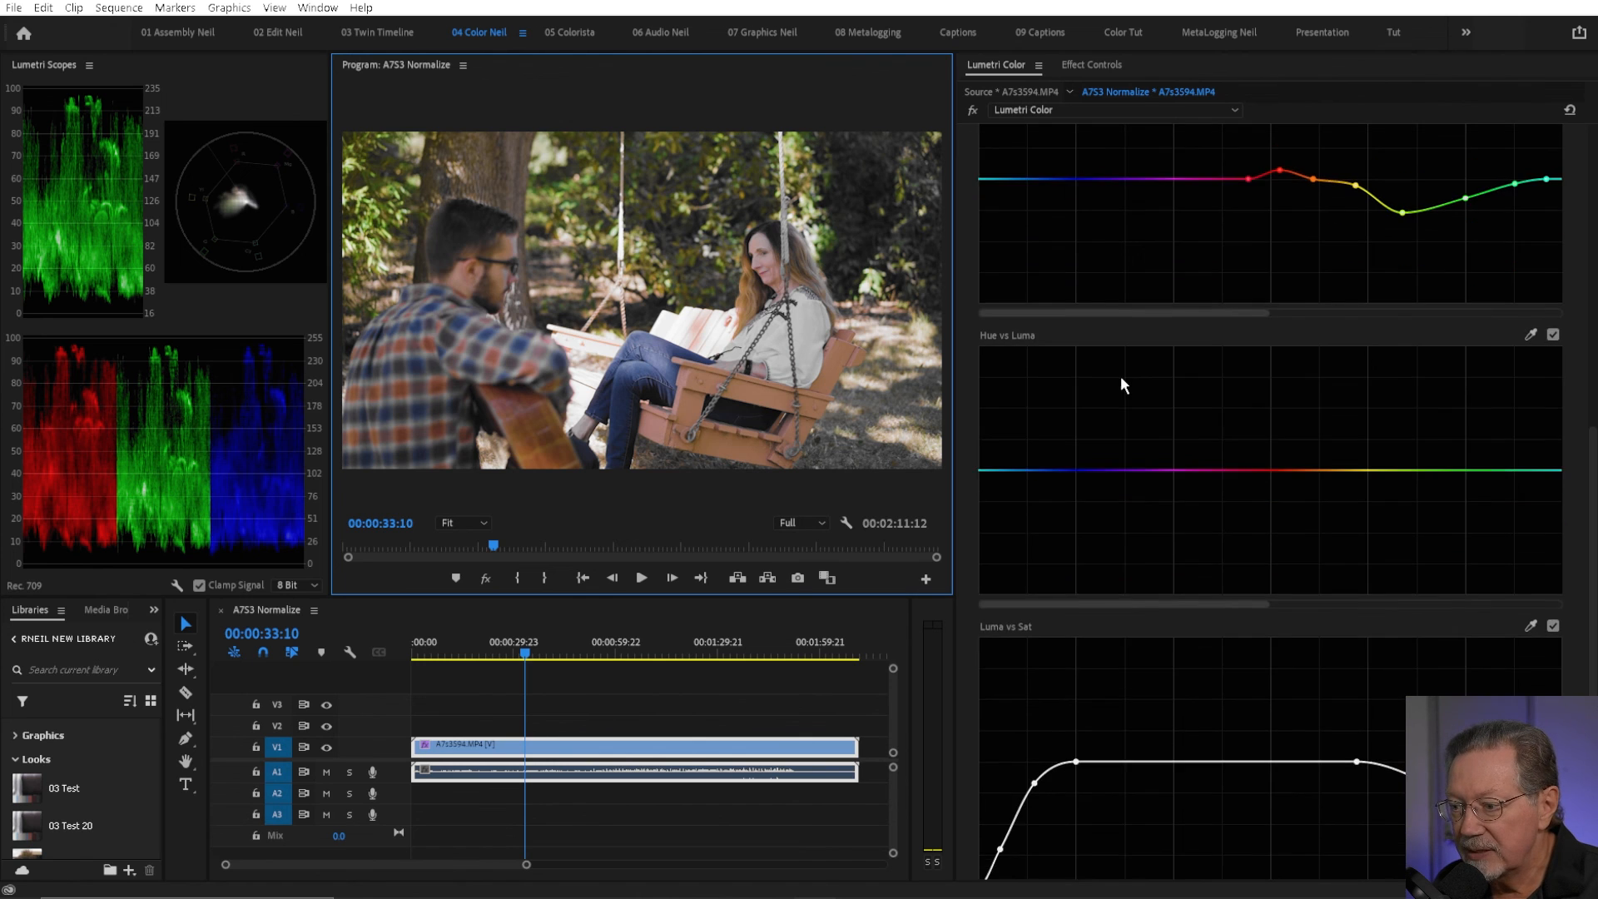
pyautogui.scroll(-5, 1129, 408)
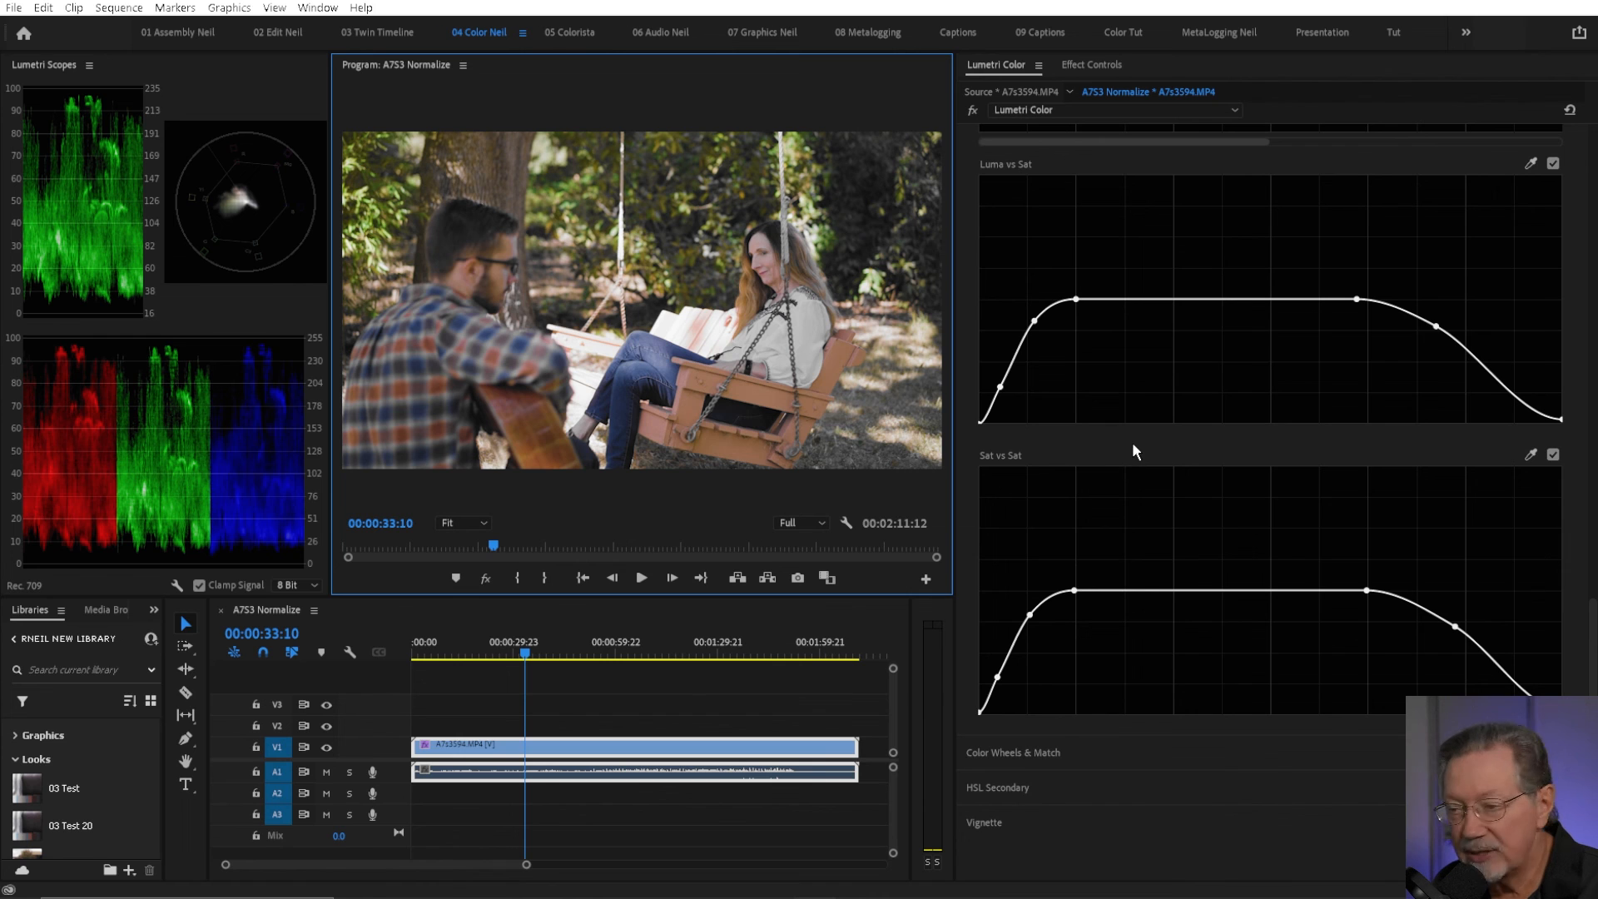
pyautogui.scroll(1, 1138, 417)
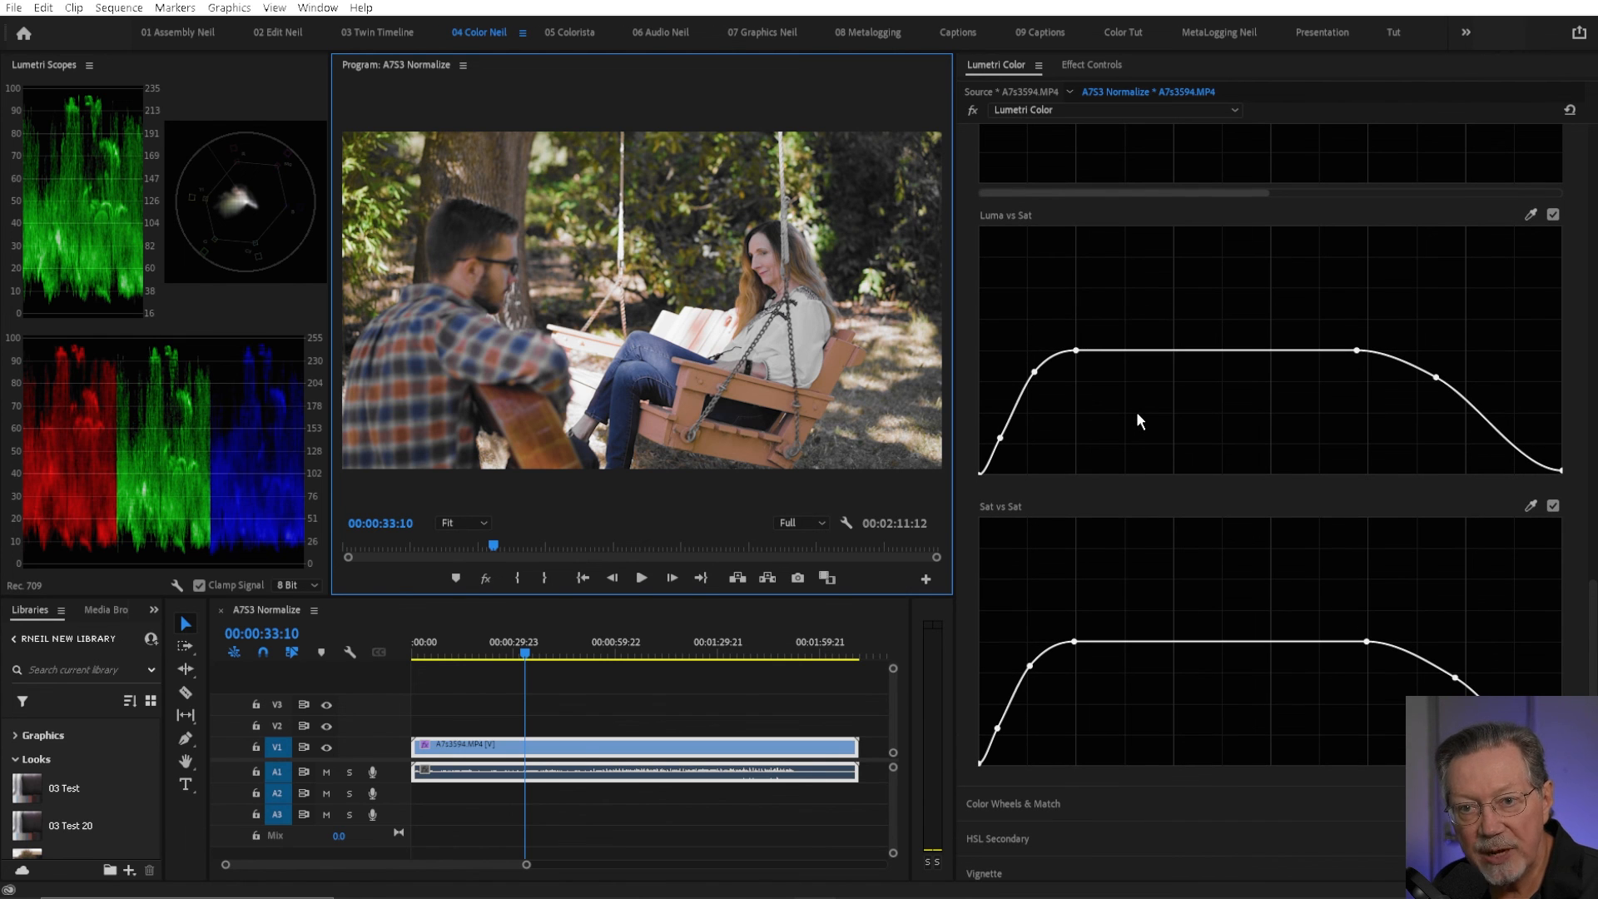
pyautogui.scroll(8, 1138, 416)
pyautogui.scroll(4, 1137, 413)
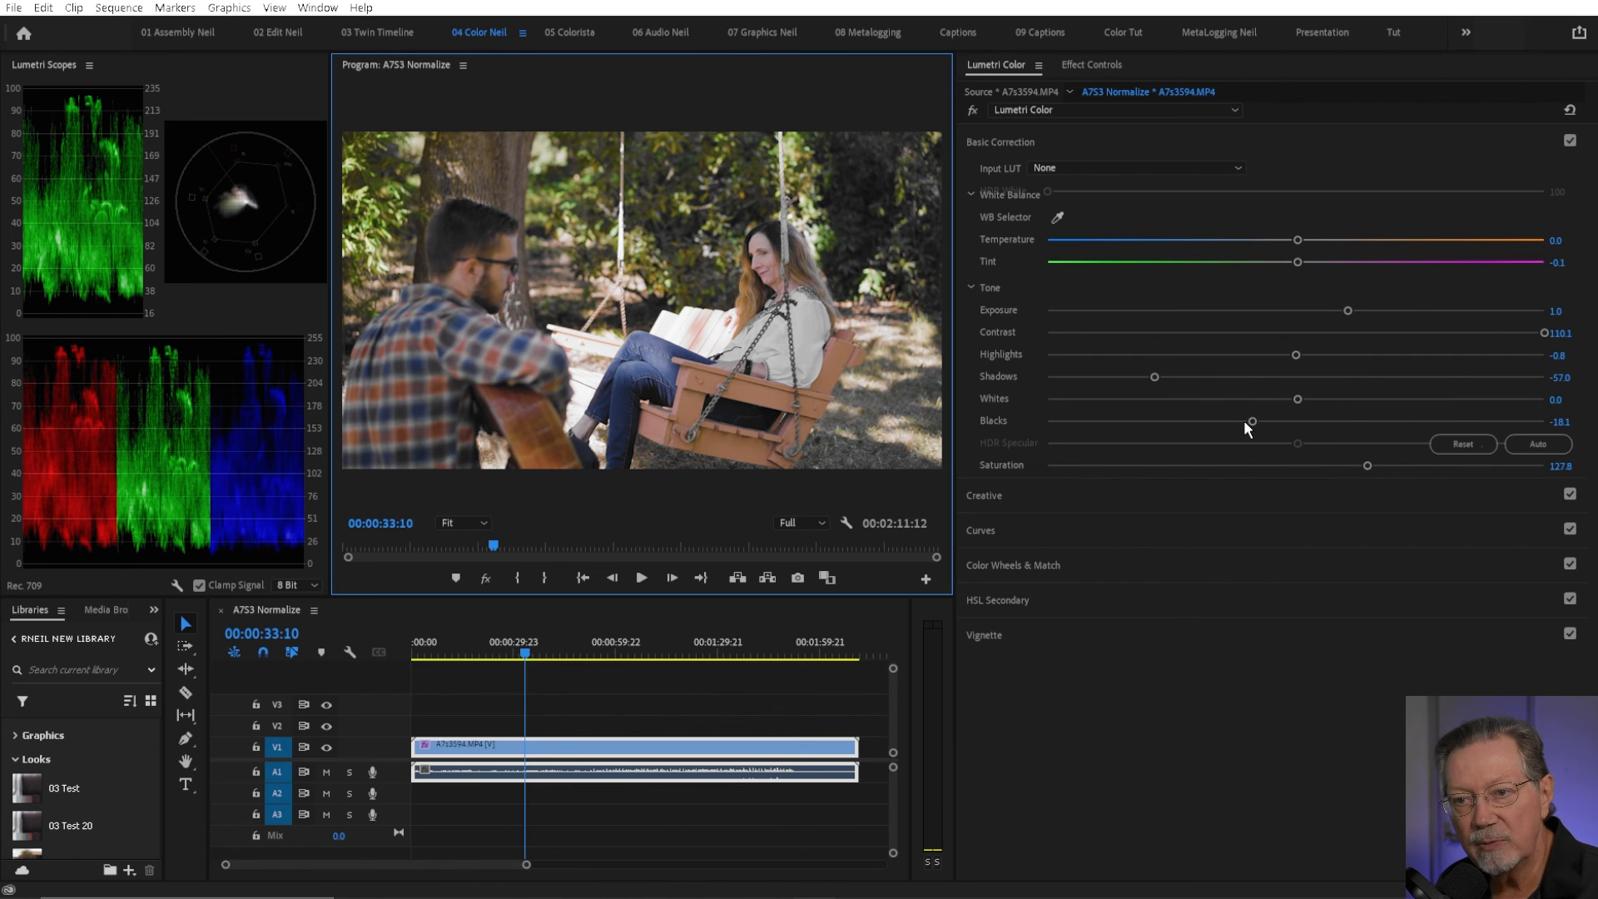
pyautogui.hotkey('ctrl', 's')
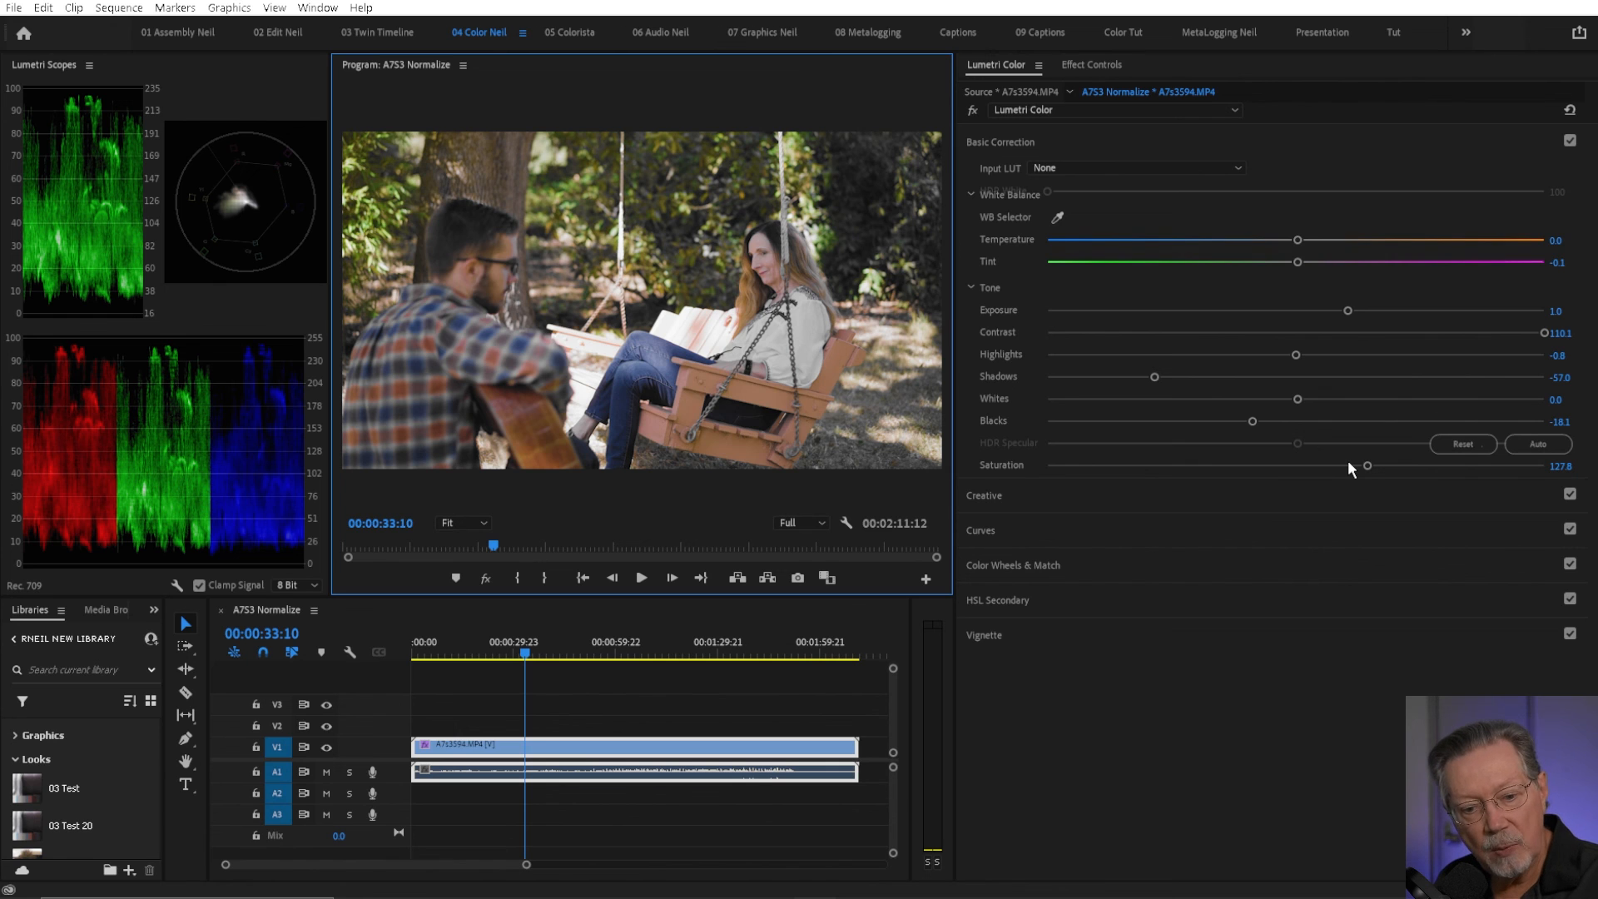
# Step: Leave Basic Correction and return to the Hue vs Hue curve to review its adjusted points
pyautogui.click(1346, 495)
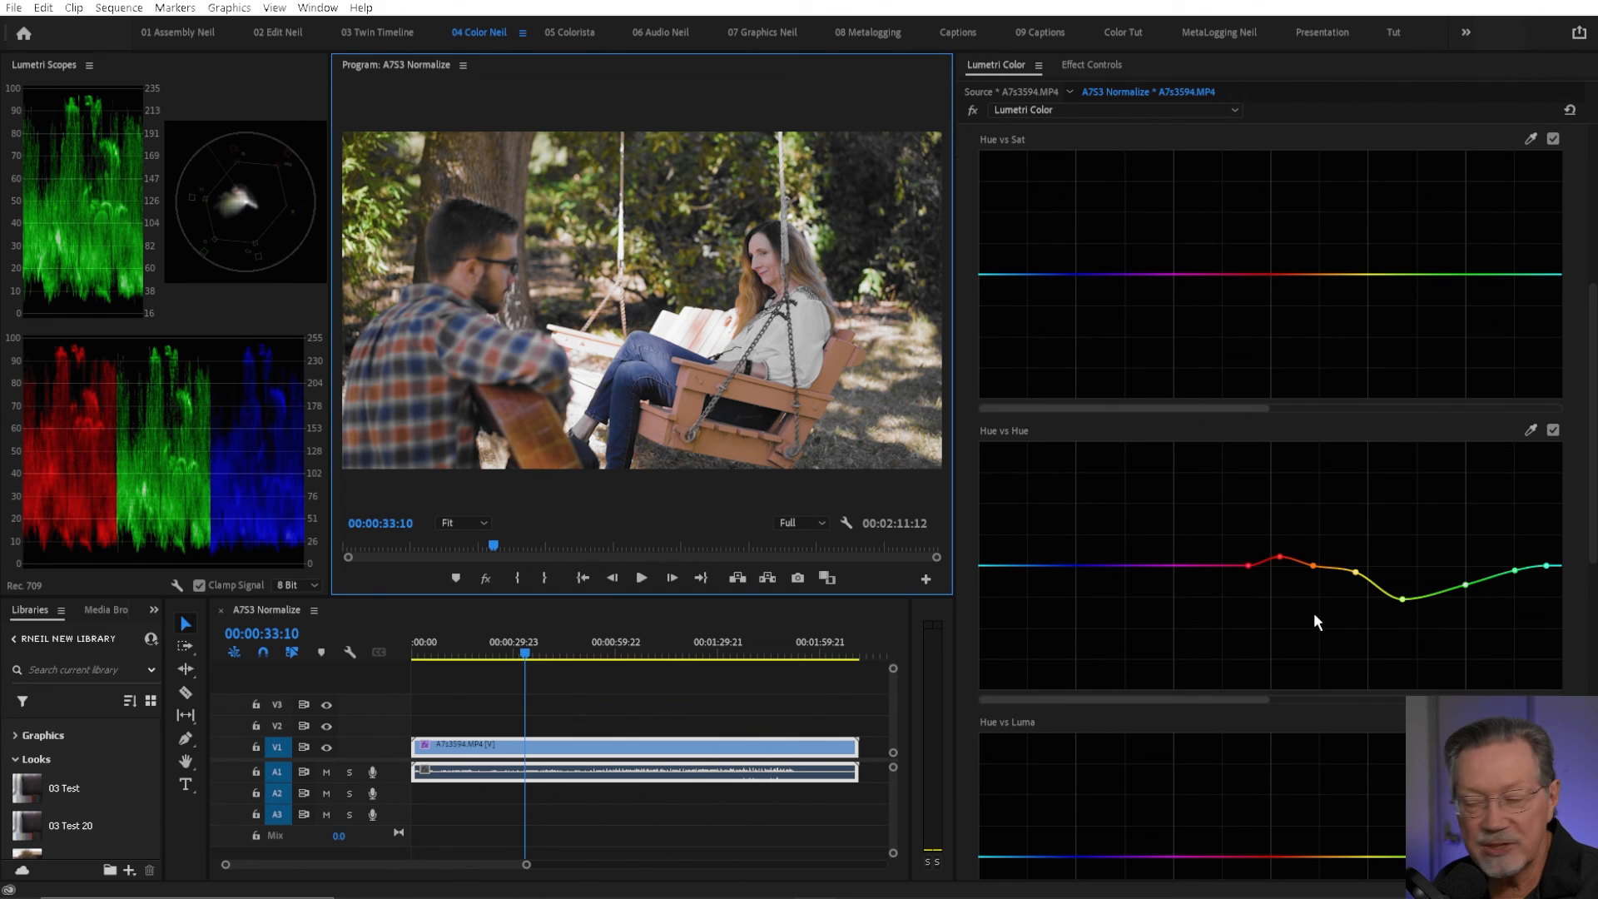
pyautogui.scroll(-1, 1310, 607)
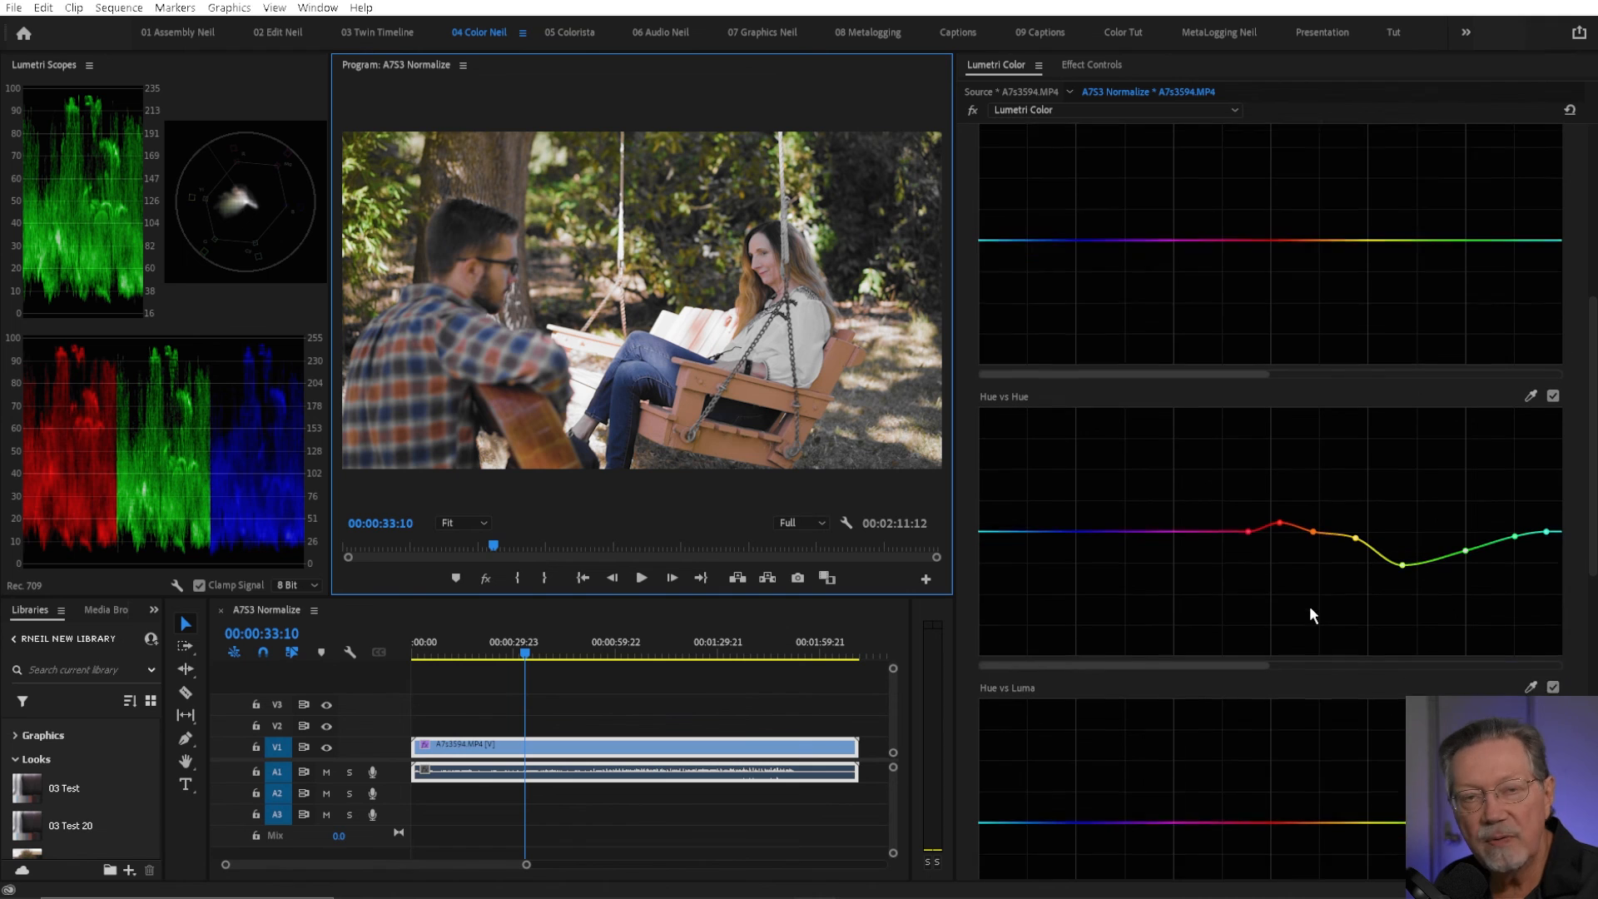
pyautogui.scroll(-1, 1310, 616)
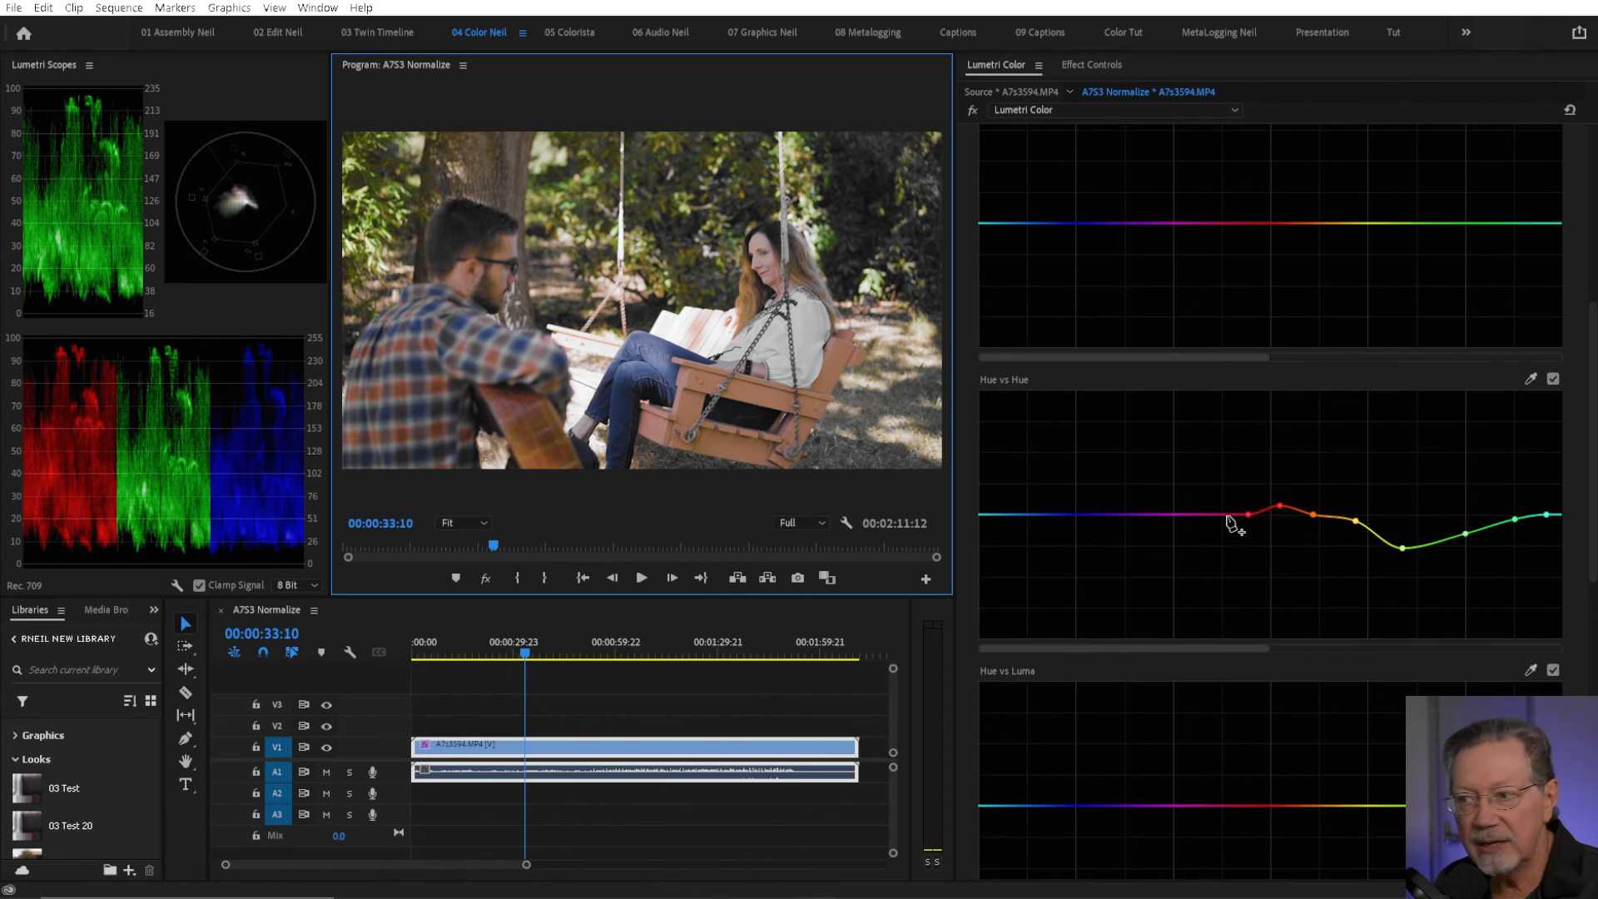